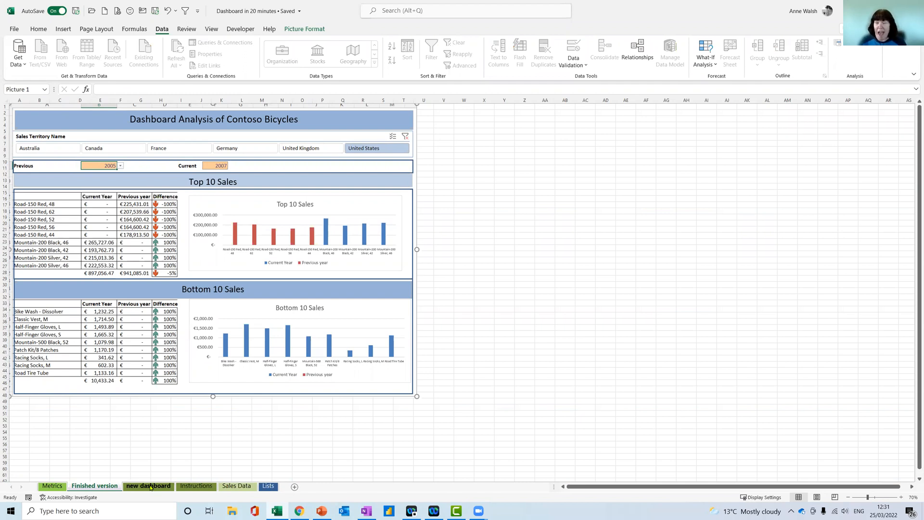
Review the new dashboard and Sales Data sheets, and the four requirements listed on the Metrics sheet
{"action": "left_click", "coordinate": [151, 486]}
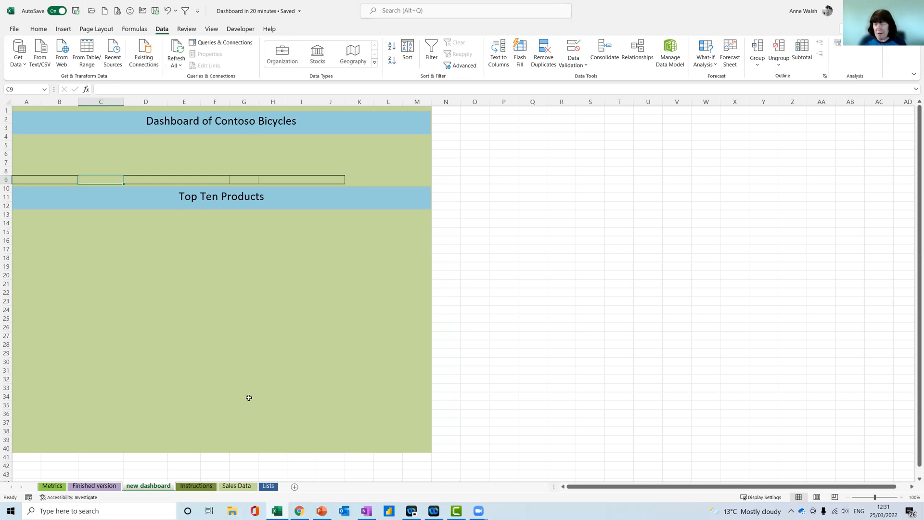
{"action": "left_click", "coordinate": [236, 486]}
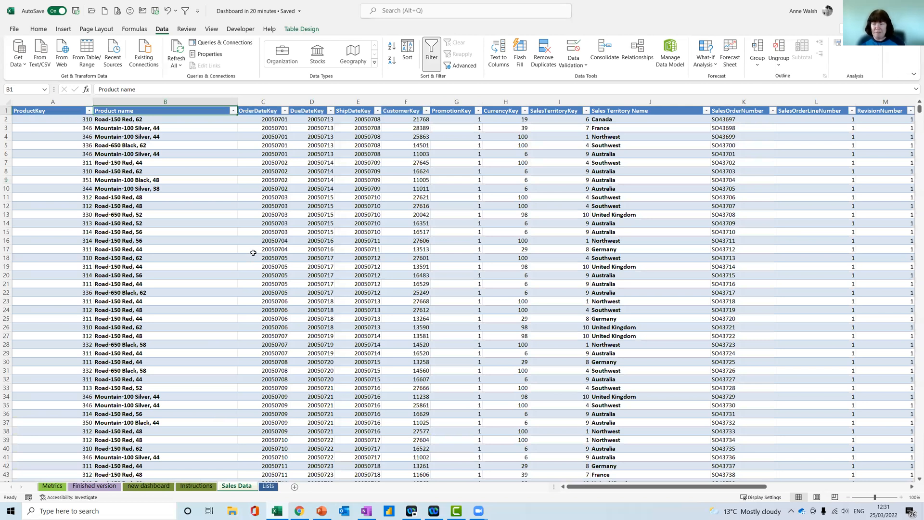
{"action": "left_click", "coordinate": [52, 486]}
{"action": "left_click", "coordinate": [225, 158]}
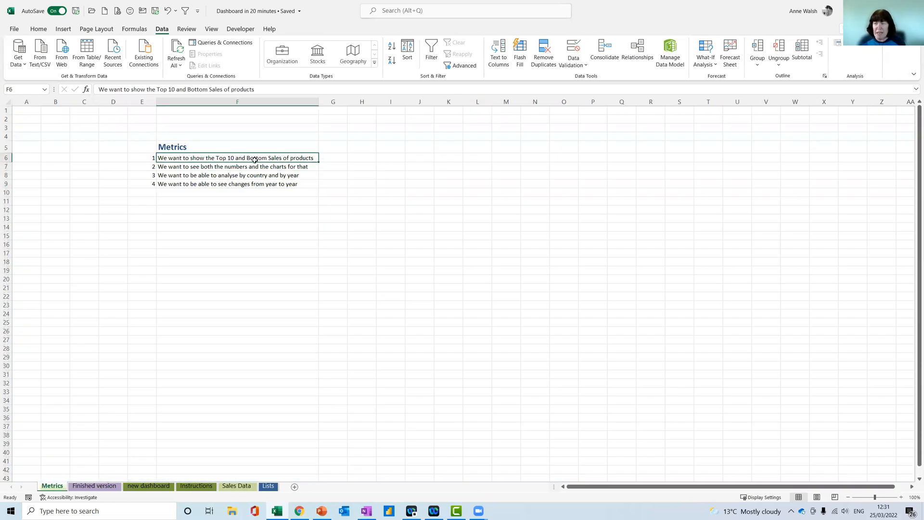
{"action": "left_click", "coordinate": [252, 165]}
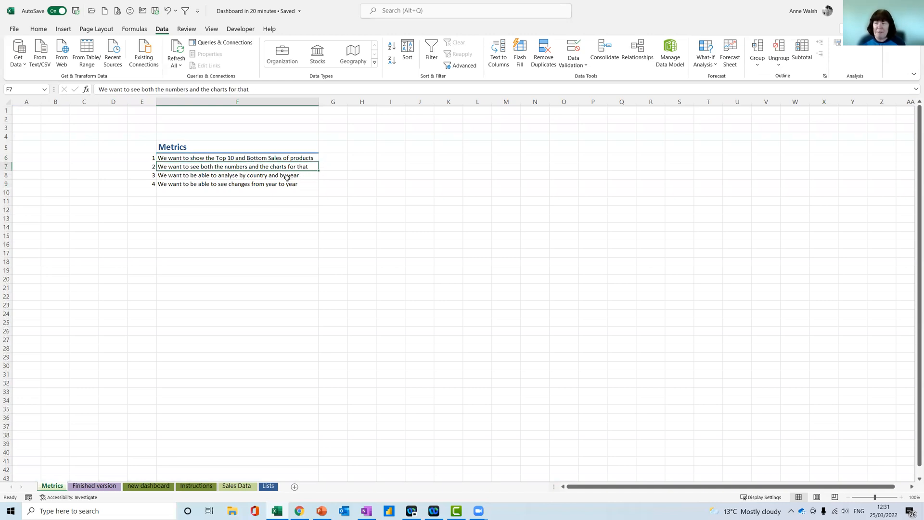
{"action": "left_click", "coordinate": [286, 176]}
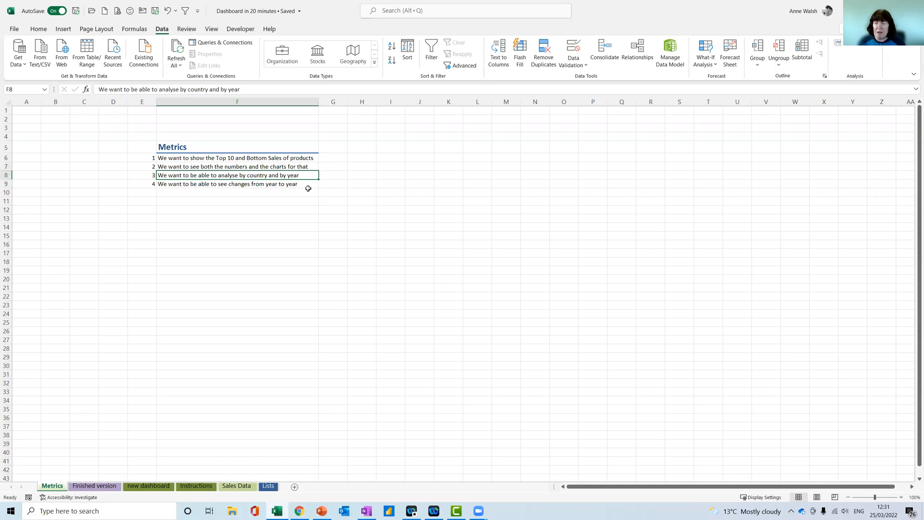
{"action": "left_click", "coordinate": [288, 186]}
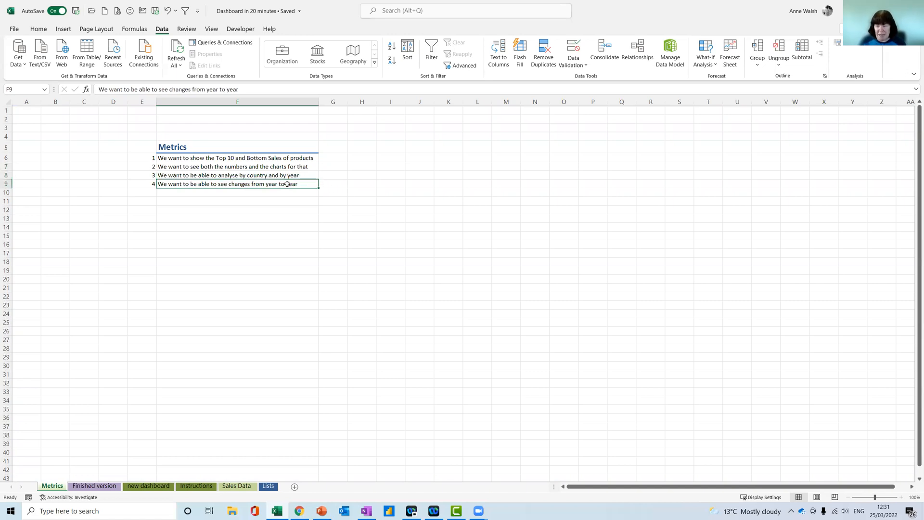
Summarize the Sales Data table with a PivotTable placed on a new worksheet
{"action": "left_click", "coordinate": [236, 486]}
{"action": "left_click", "coordinate": [244, 232]}
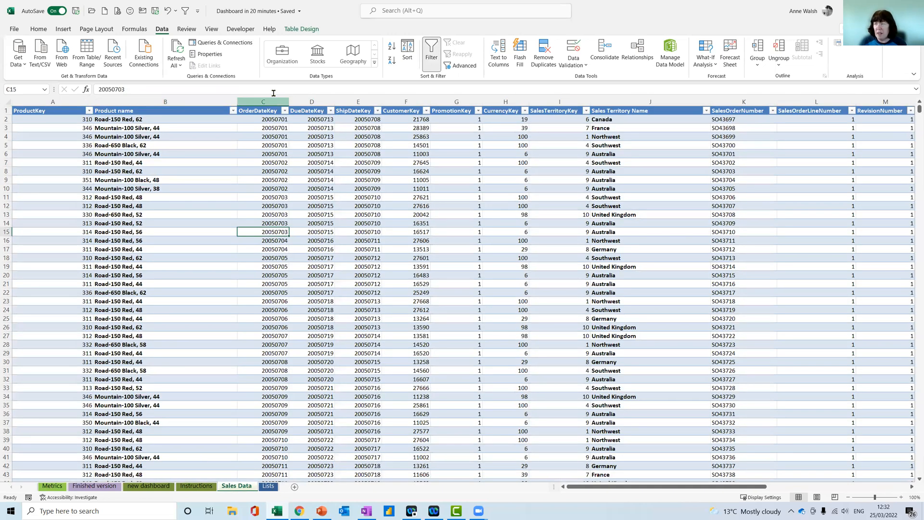
{"action": "left_click", "coordinate": [310, 33]}
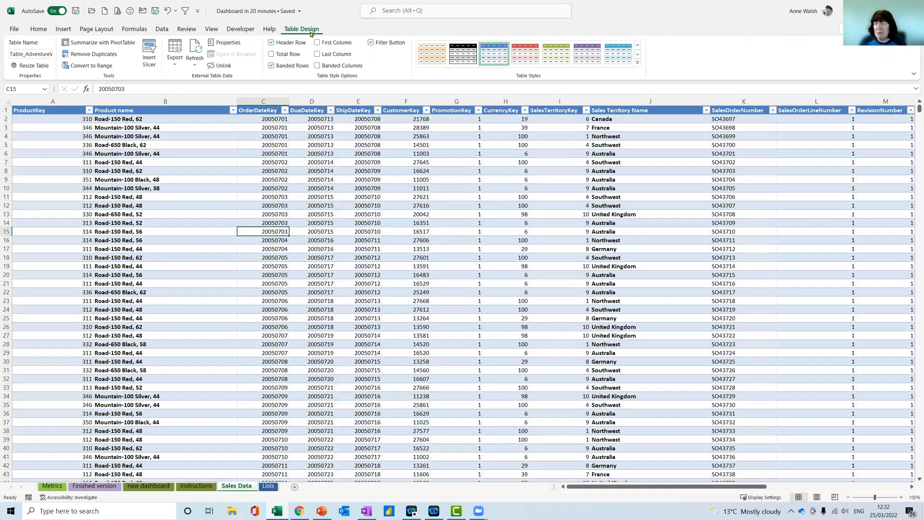
{"action": "left_click", "coordinate": [99, 42]}
{"action": "left_click", "coordinate": [284, 438]}
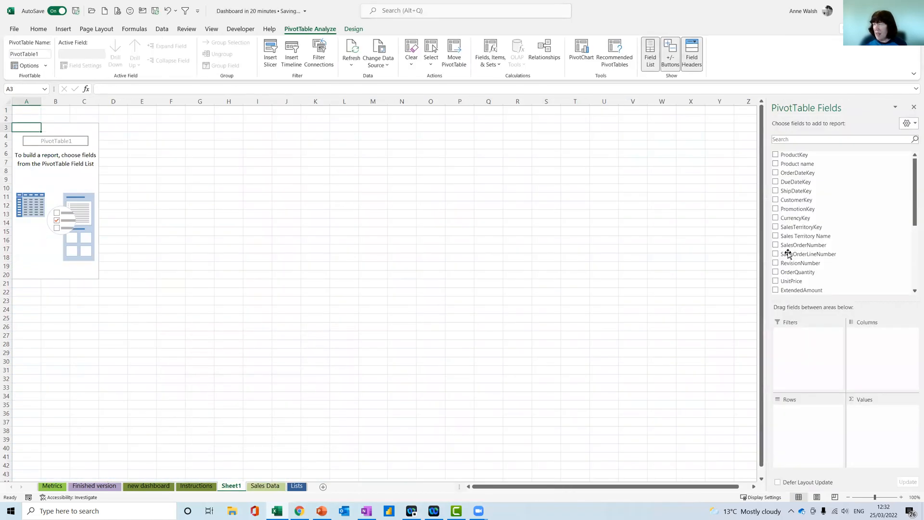
Lay out the PivotTable with Product name in rows, the sum of SalesAmount as values and Year in columns
{"action": "scroll", "coordinate": [862, 218], "scroll_direction": "down", "scroll_amount": 4}
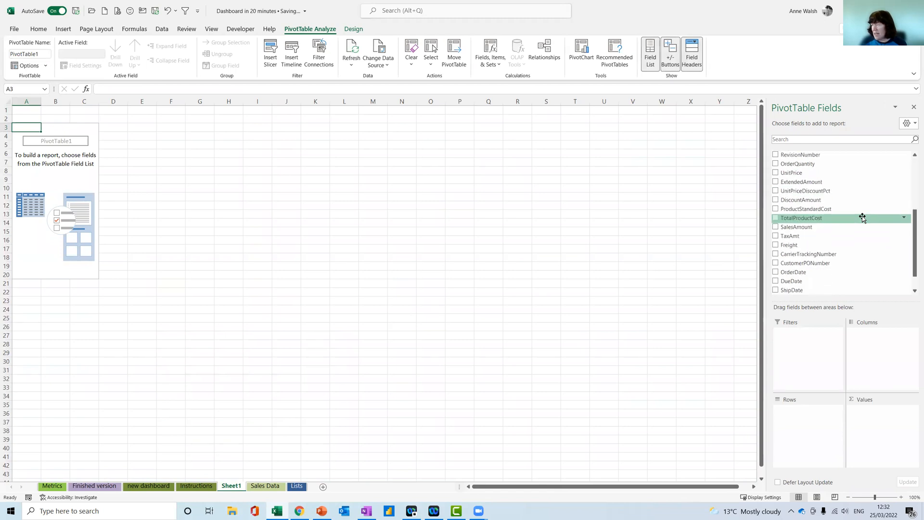
{"action": "scroll", "coordinate": [861, 215], "scroll_direction": "up", "scroll_amount": 4}
{"action": "left_click_drag", "start_coordinate": [801, 164], "coordinate": [798, 412]}
{"action": "left_click_drag", "start_coordinate": [914, 206], "coordinate": [913, 268]}
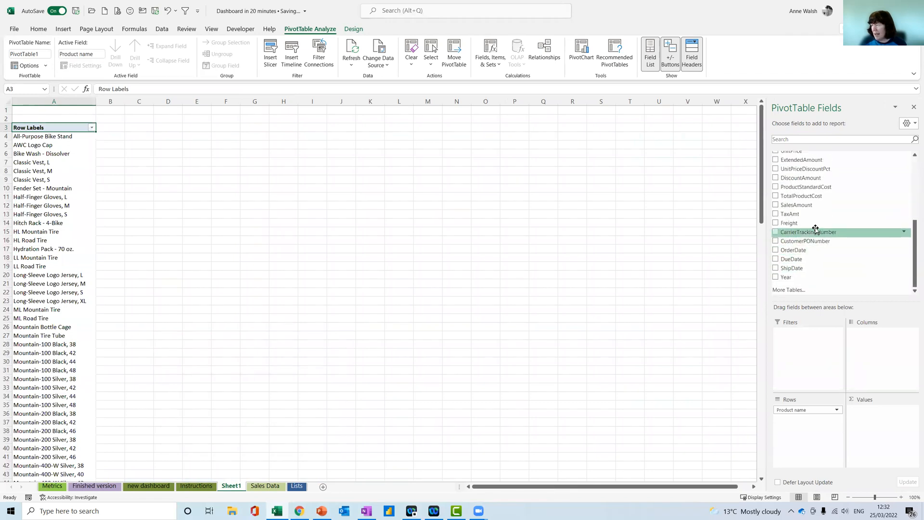
{"action": "left_click_drag", "start_coordinate": [799, 205], "coordinate": [879, 418]}
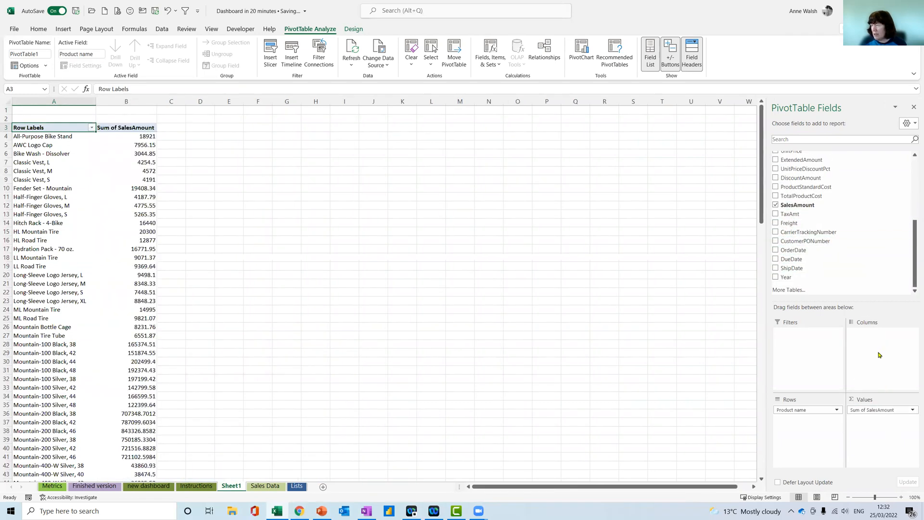
{"action": "left_click_drag", "start_coordinate": [802, 283], "coordinate": [869, 341]}
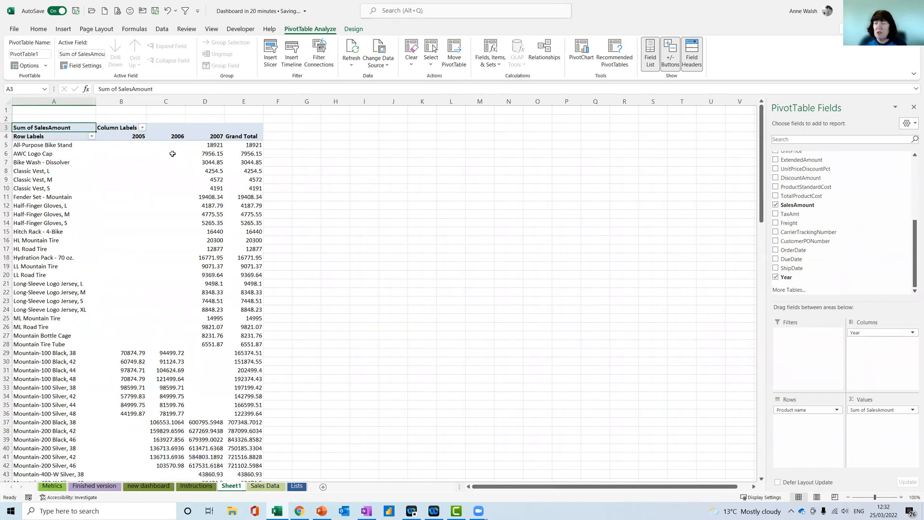
Filter the PivotTable's product names to the top 10 items by Sum of SalesAmount
{"action": "left_click", "coordinate": [91, 137]}
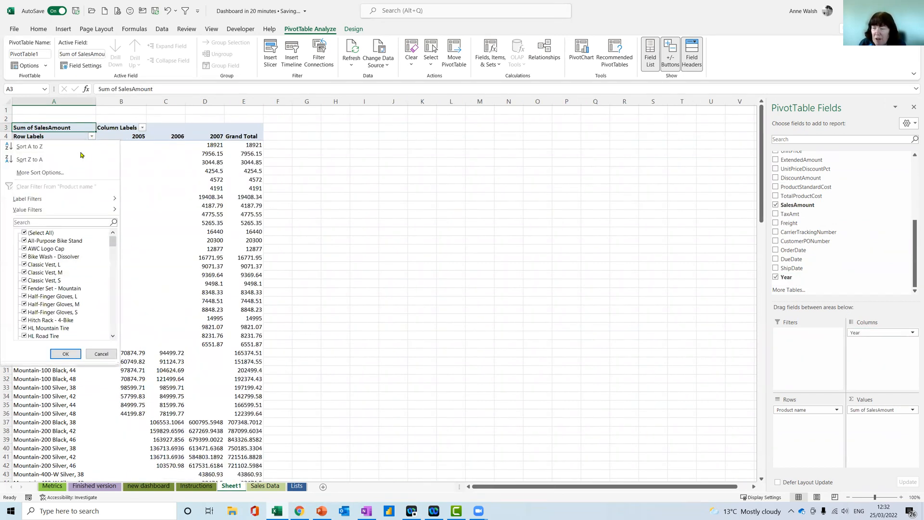
{"action": "mouse_move", "coordinate": [54, 210]}
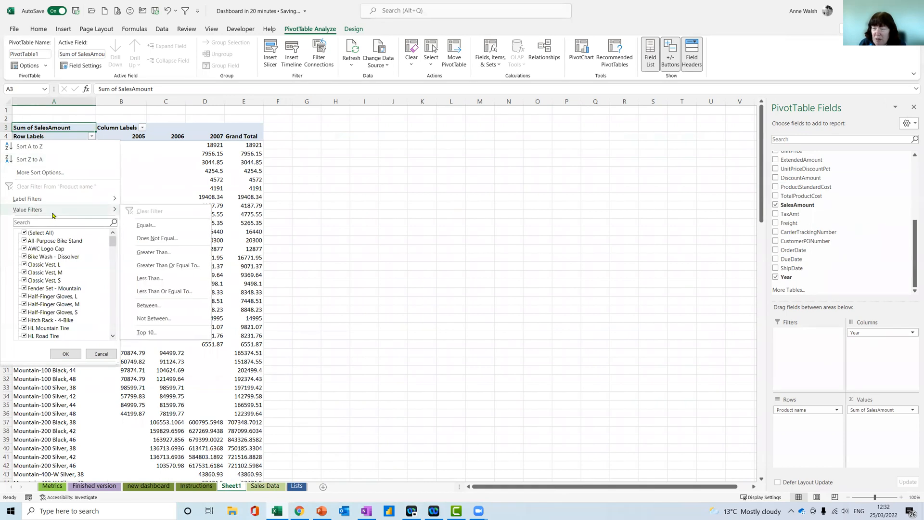
{"action": "left_click", "coordinate": [148, 332]}
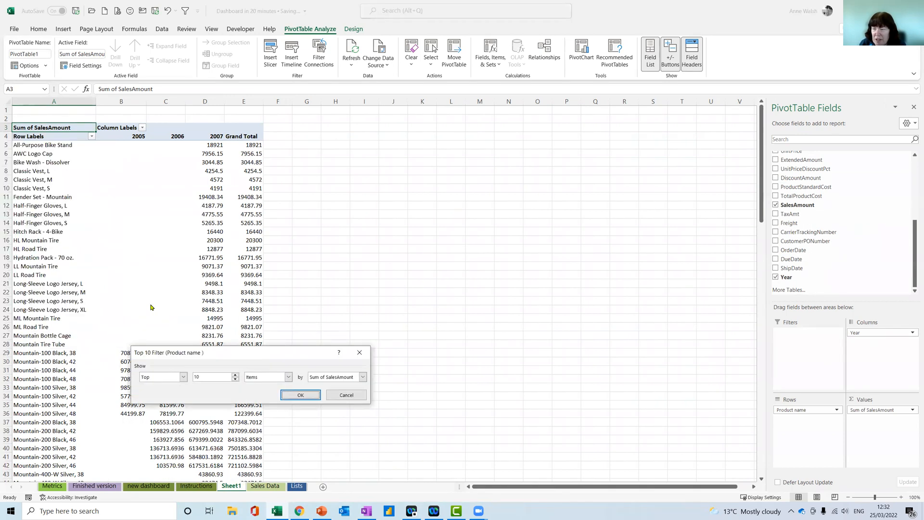
{"action": "left_click", "coordinate": [299, 395]}
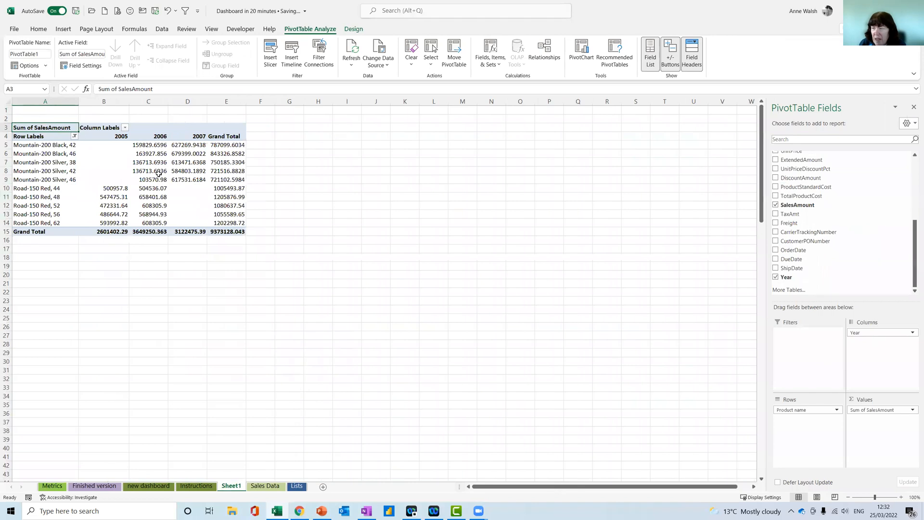
Format the Sum of SalesAmount value field as Currency with the € symbol and two decimal places
{"action": "right_click", "coordinate": [147, 165]}
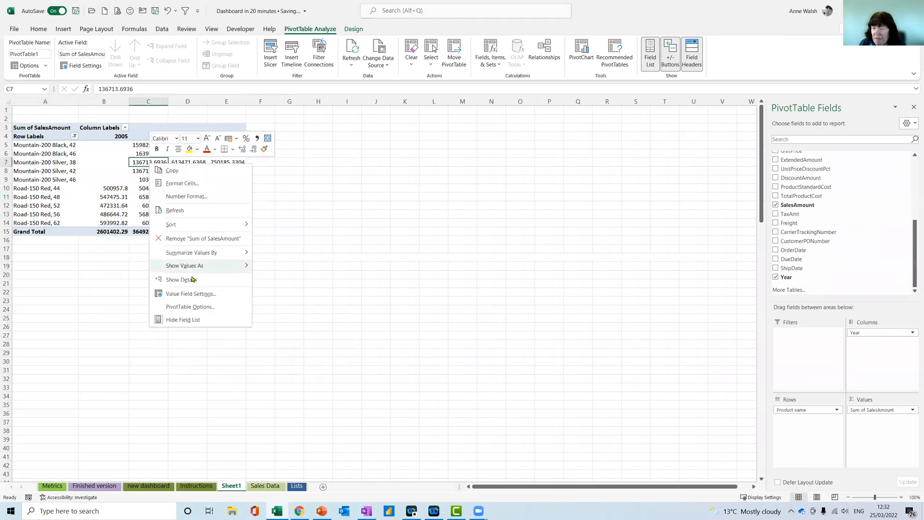
{"action": "left_click", "coordinate": [195, 294]}
{"action": "left_click", "coordinate": [126, 351]}
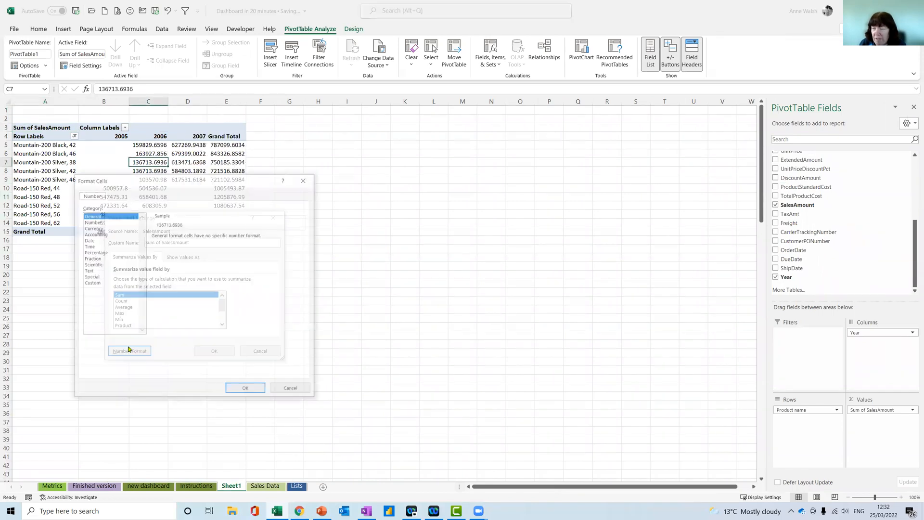
{"action": "left_click", "coordinate": [96, 227]}
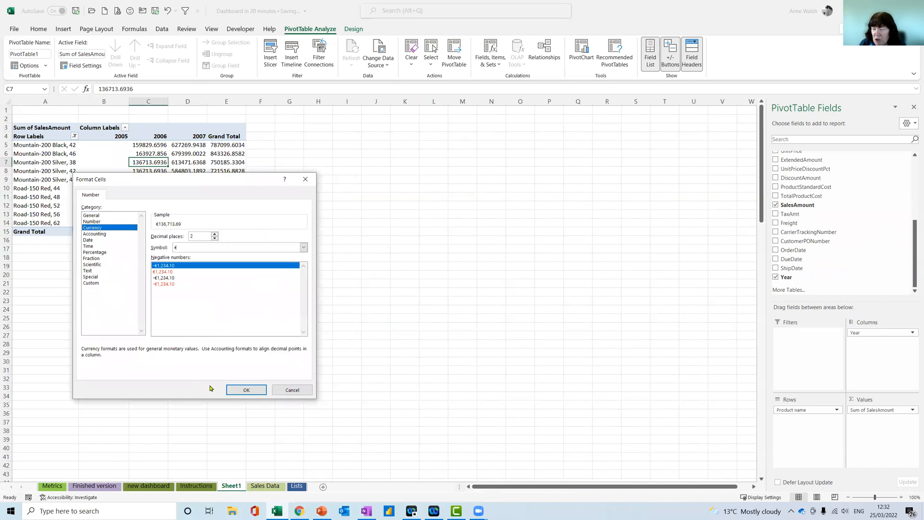
{"action": "left_click", "coordinate": [246, 389]}
{"action": "left_click", "coordinate": [219, 352]}
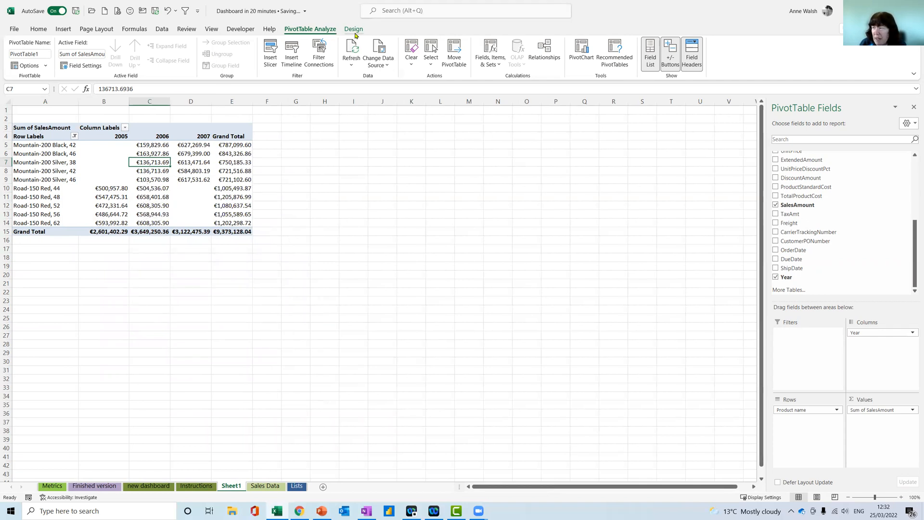
Rename the PivotTable as Top10Products
{"action": "left_click", "coordinate": [49, 53]}
{"action": "key", "text": "BackSpace"}
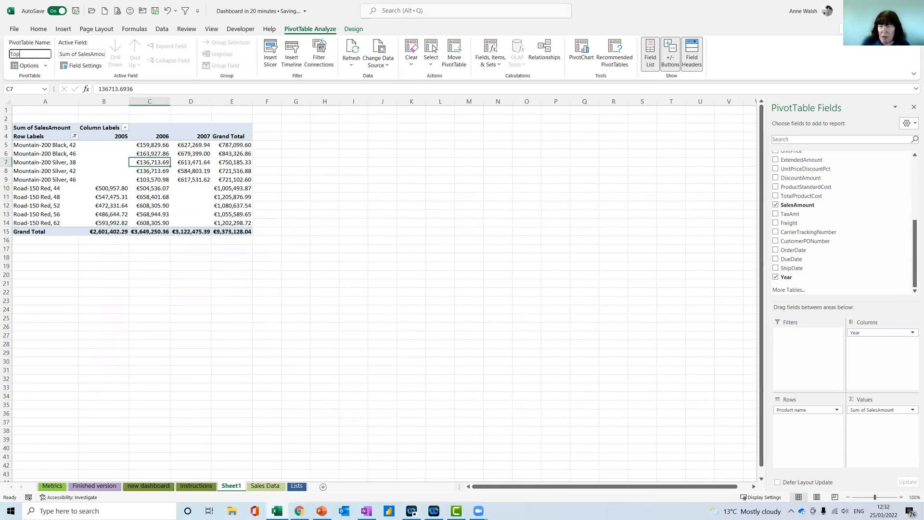
{"action": "type", "text": "Top10"}
{"action": "key", "text": "Return"}
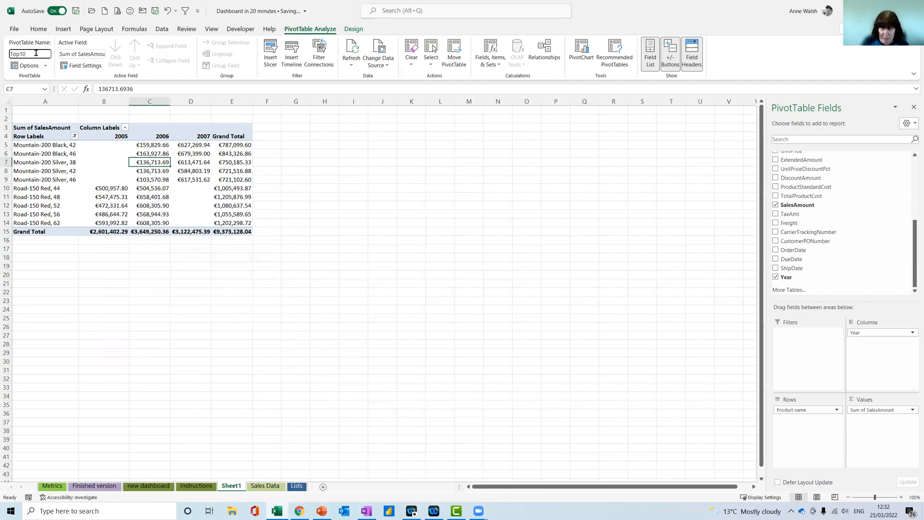
{"action": "type", "text": "Products"}
{"action": "key", "text": "Return"}
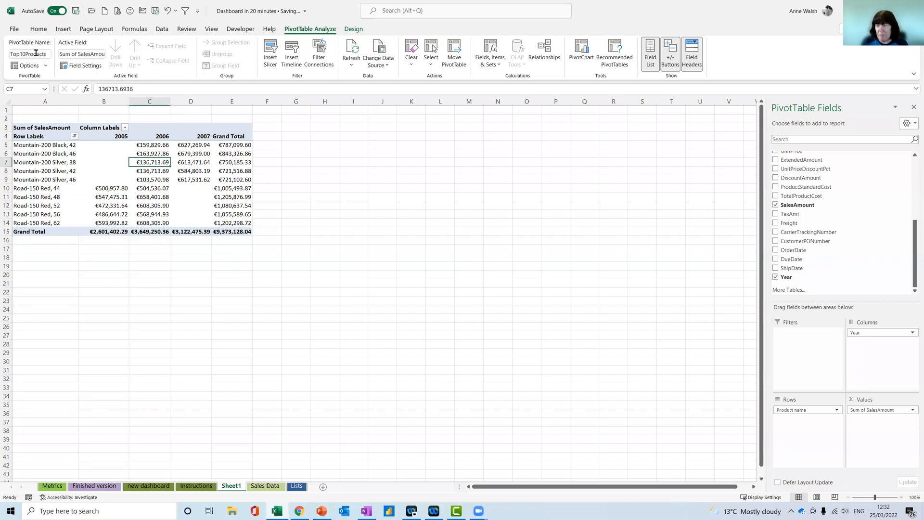
Copy the whole Top10Products PivotTable and paste the duplicate at cell K3 of the same sheet
{"action": "left_click_drag", "start_coordinate": [46, 128], "coordinate": [232, 228]}
{"action": "key", "text": "ctrl+c"}
{"action": "left_click", "coordinate": [415, 127]}
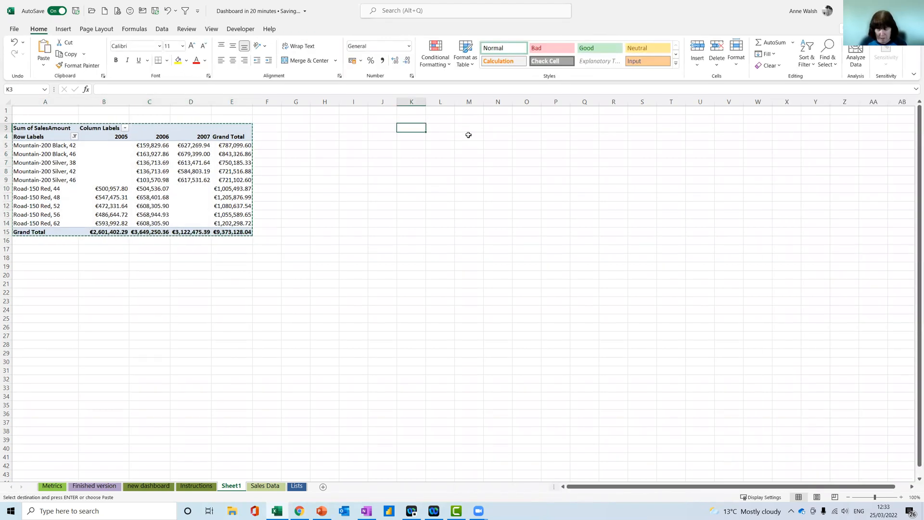
{"action": "key", "text": "ctrl+v"}
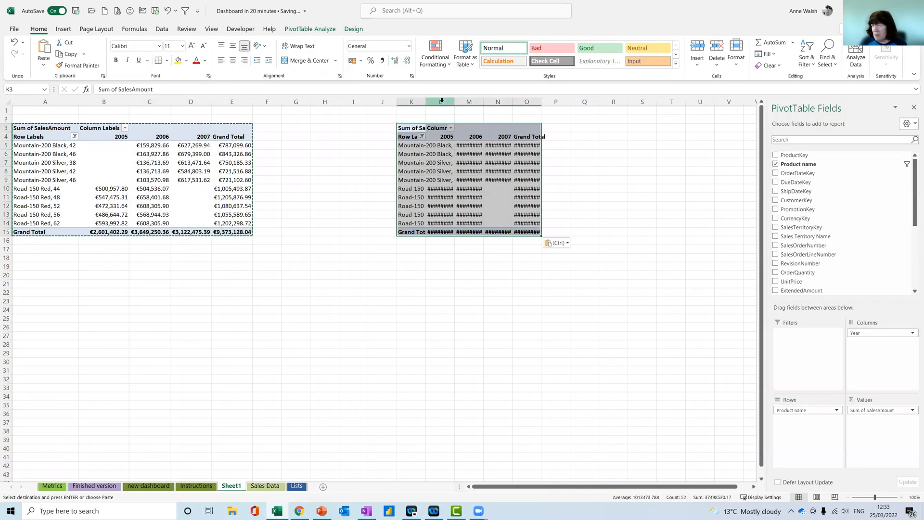
AutoFit the width of columns L to O and widen column K to fit the product names
{"action": "left_click_drag", "start_coordinate": [440, 101], "coordinate": [527, 101]}
{"action": "left_click", "coordinate": [738, 65]}
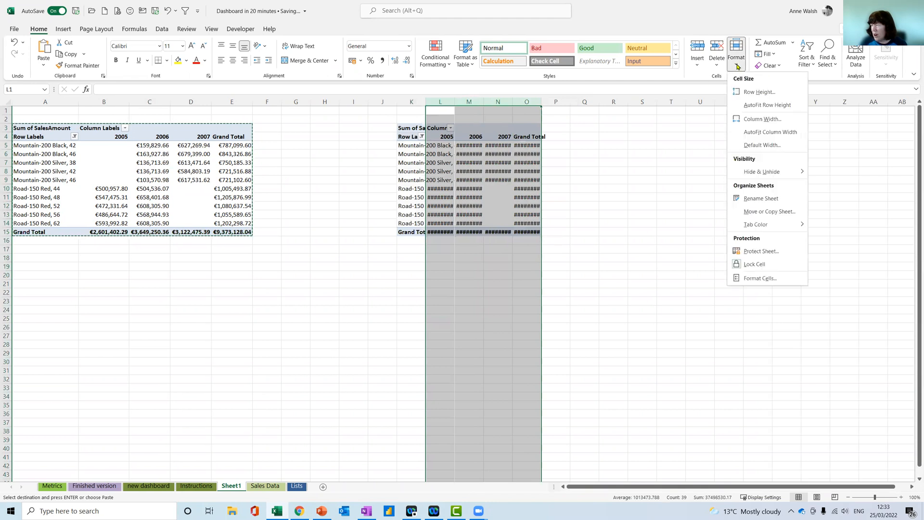
{"action": "left_click", "coordinate": [770, 132]}
{"action": "left_click", "coordinate": [503, 154]}
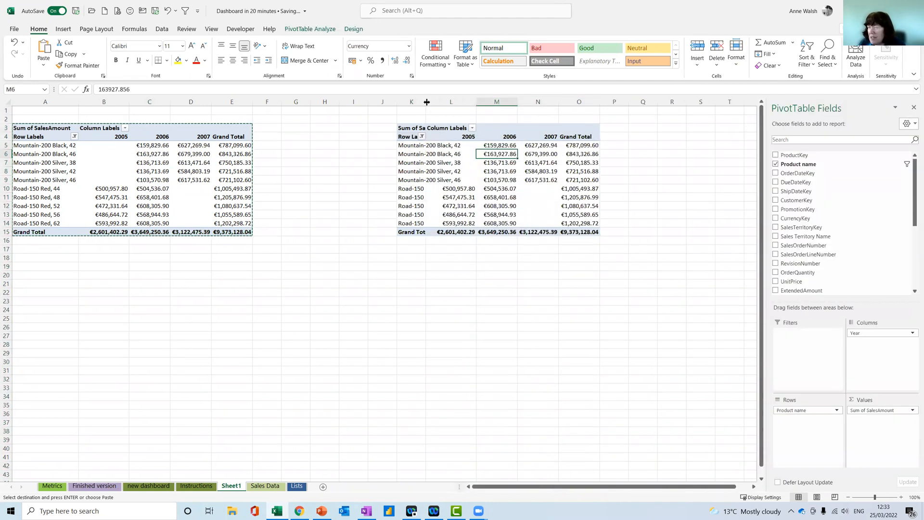
{"action": "left_click_drag", "start_coordinate": [426, 102], "coordinate": [457, 101]}
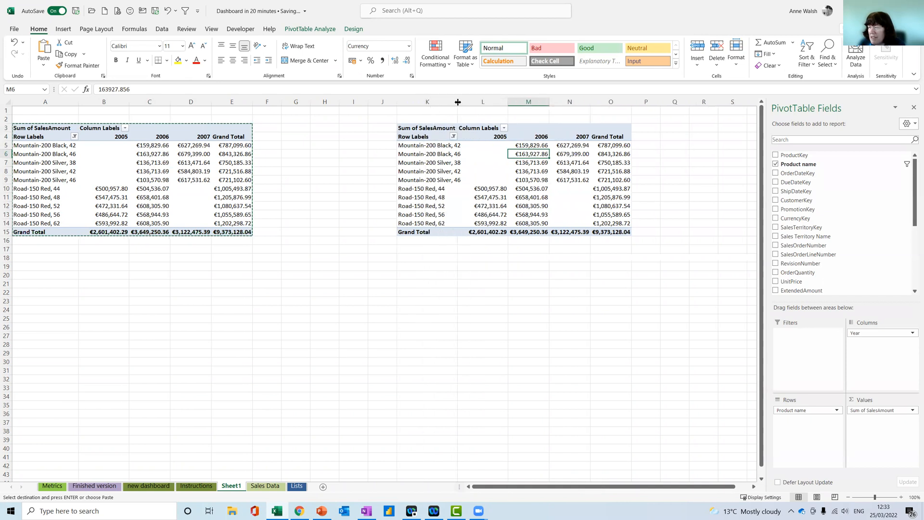
Change the copied PivotTable's product name filter to the bottom 10 items by Sum of SalesAmount
{"action": "left_click", "coordinate": [454, 137]}
{"action": "mouse_move", "coordinate": [417, 212]}
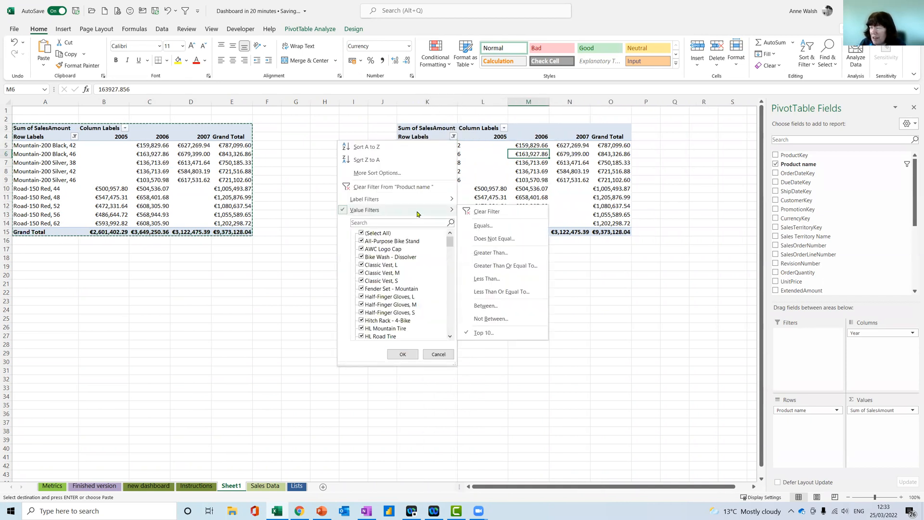
{"action": "left_click", "coordinate": [483, 333]}
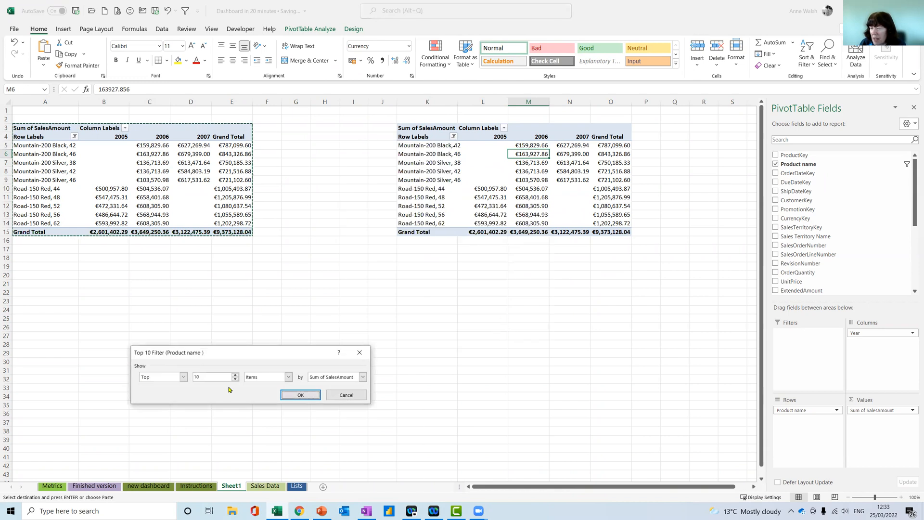
{"action": "left_click_drag", "start_coordinate": [252, 357], "coordinate": [345, 321]}
{"action": "left_click", "coordinate": [277, 341]}
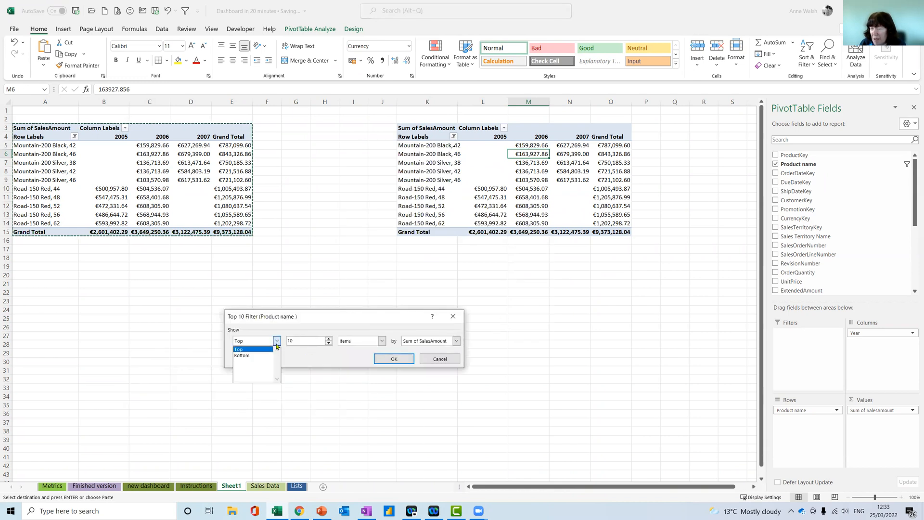
{"action": "left_click", "coordinate": [269, 355]}
{"action": "left_click", "coordinate": [393, 360]}
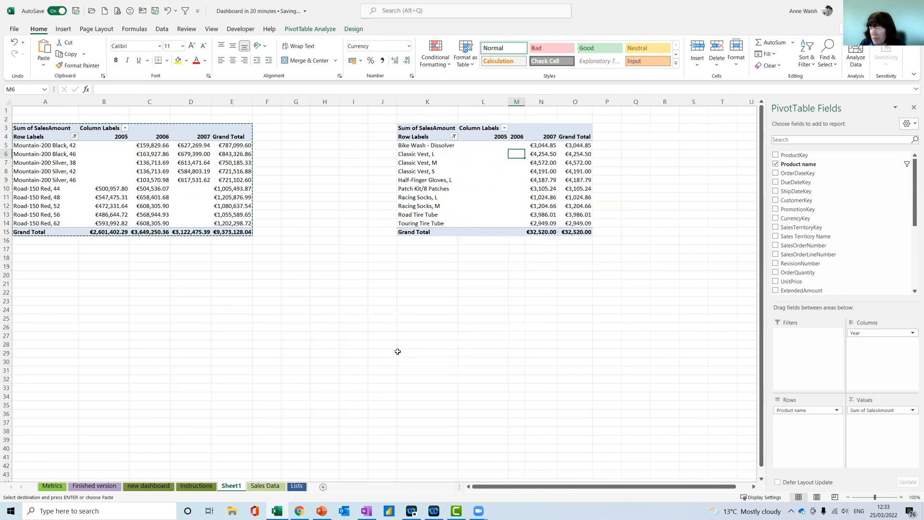
{"action": "mouse_move", "coordinate": [547, 165]}
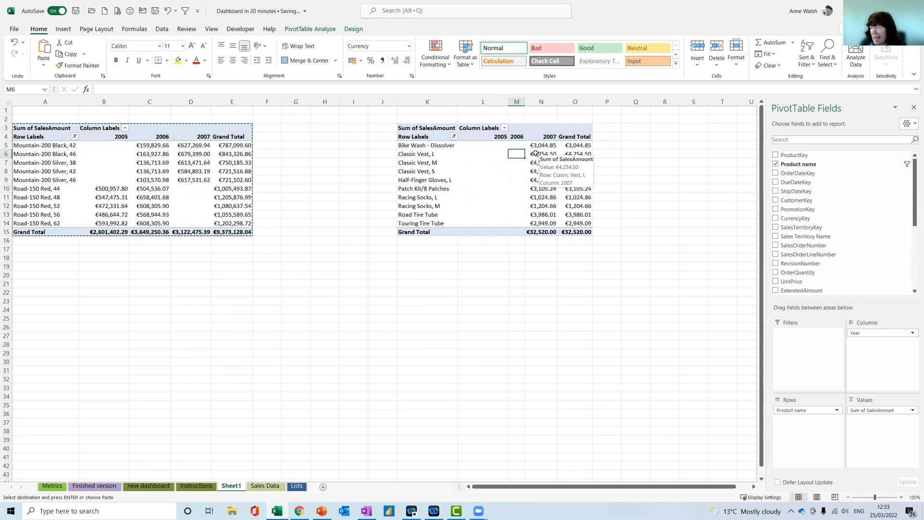
{"action": "mouse_move", "coordinate": [512, 144]}
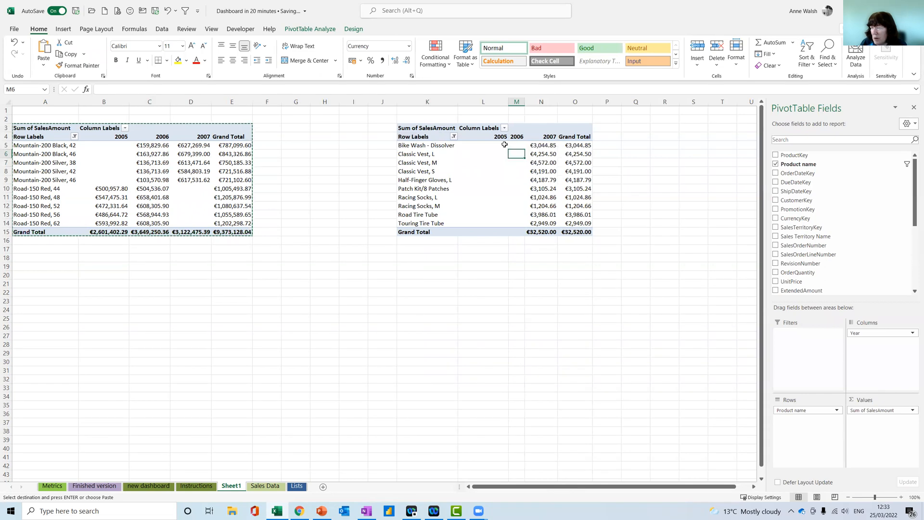
Cancel the pending copy selection and rename the bottom 10 PivotTable as Bottom10Prods
{"action": "left_click", "coordinate": [234, 145]}
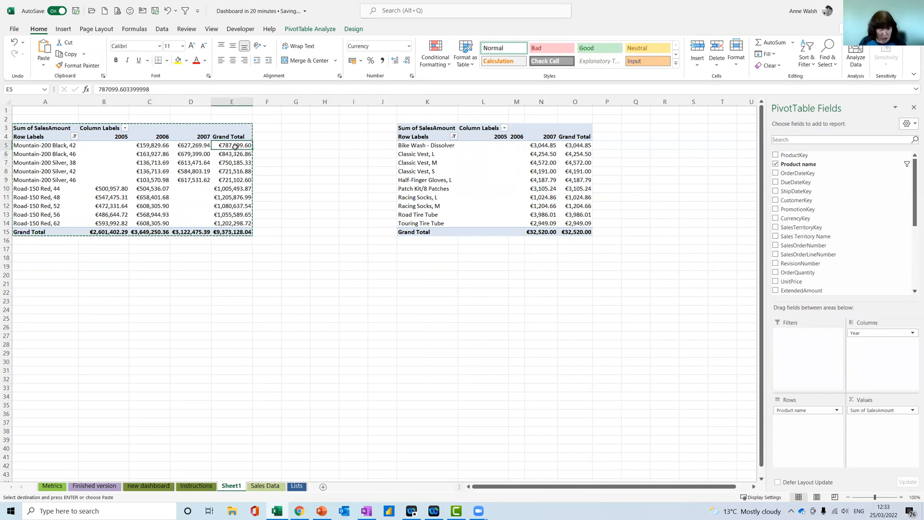
{"action": "key", "text": "Escape"}
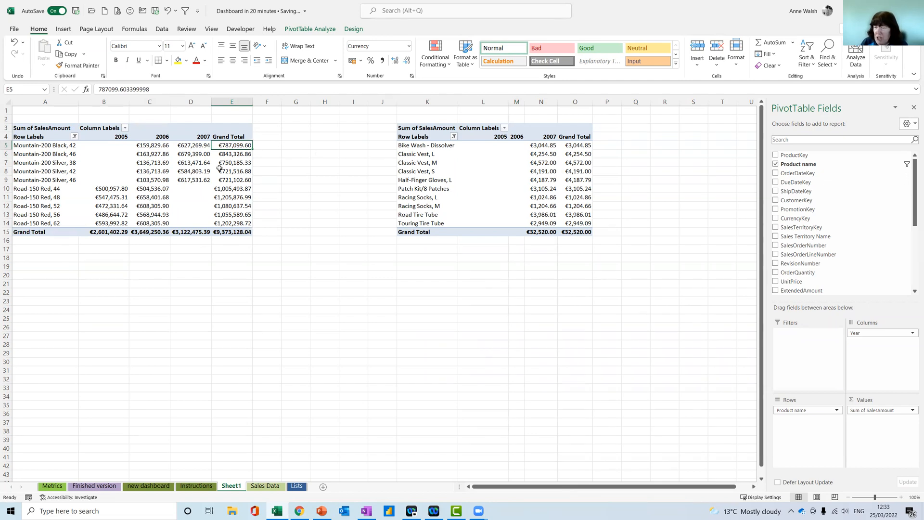
{"action": "left_click", "coordinate": [164, 155]}
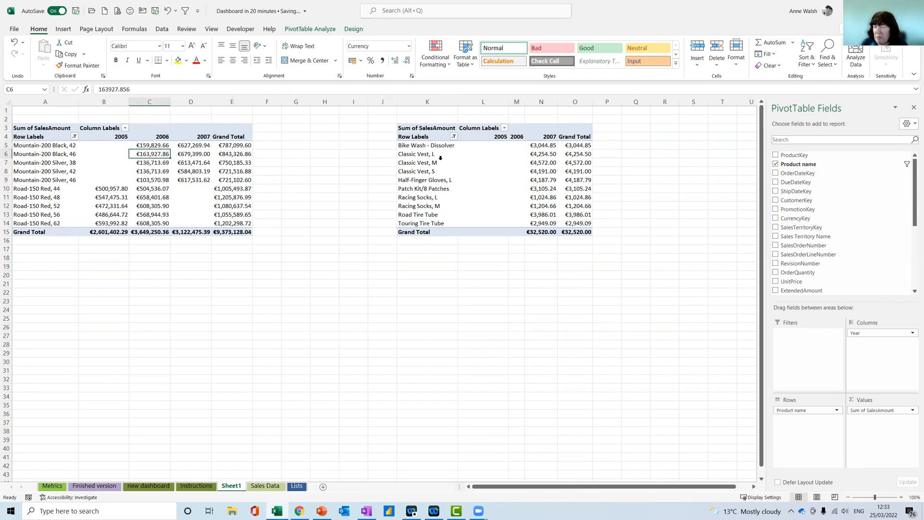
{"action": "left_click", "coordinate": [435, 173]}
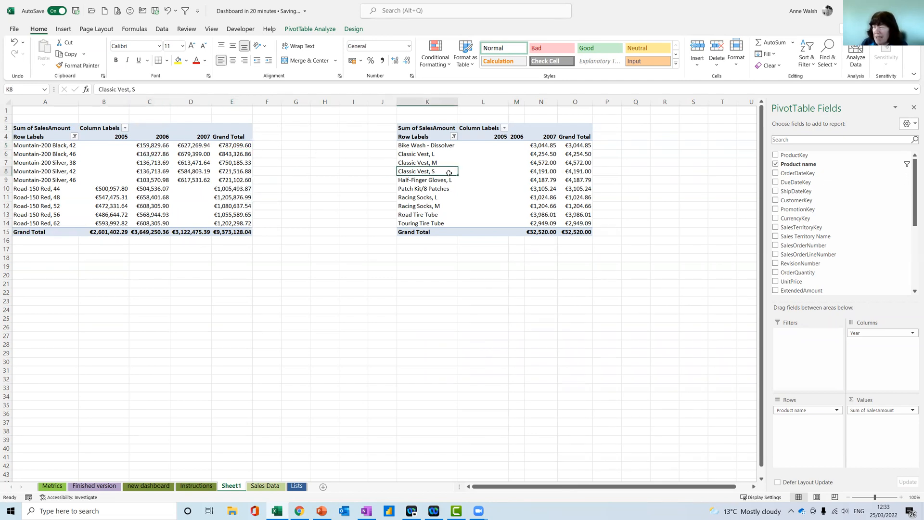
{"action": "left_click", "coordinate": [337, 30]}
{"action": "left_click", "coordinate": [48, 53]}
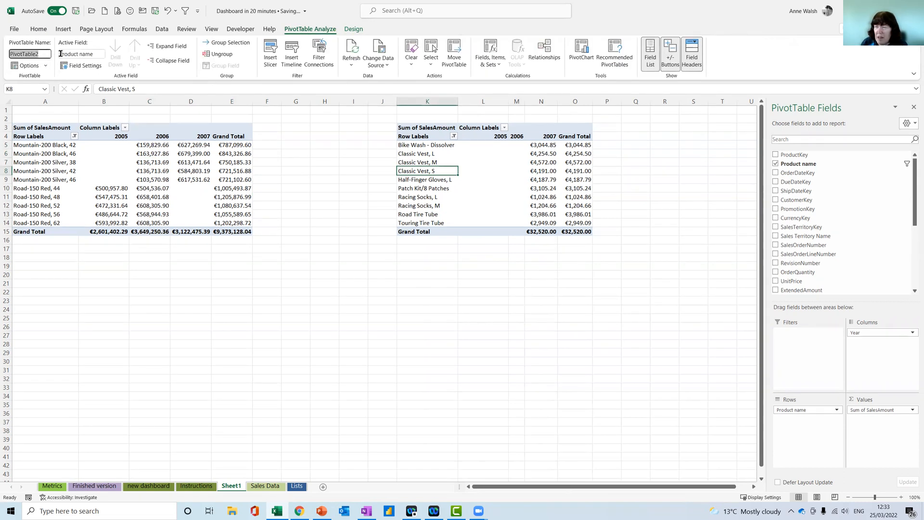
{"action": "type", "text": "Bottom10Prods"}
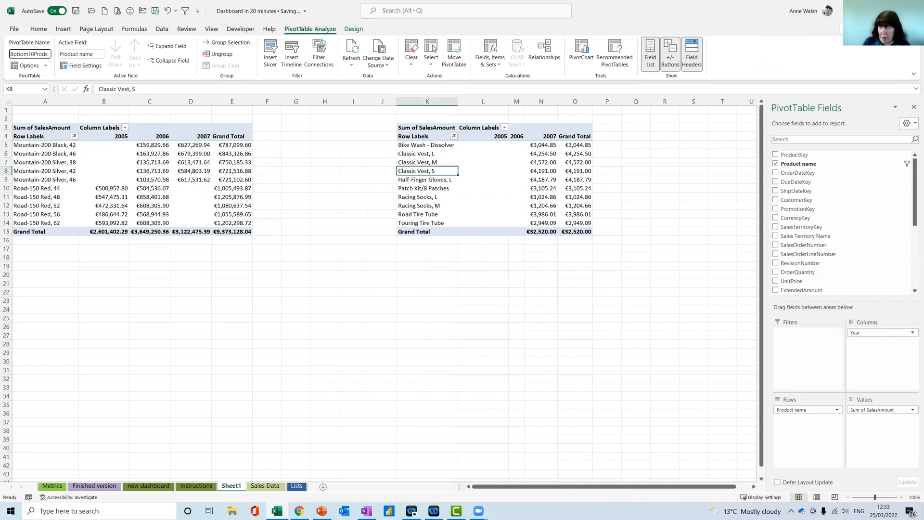
{"action": "key", "text": "Return"}
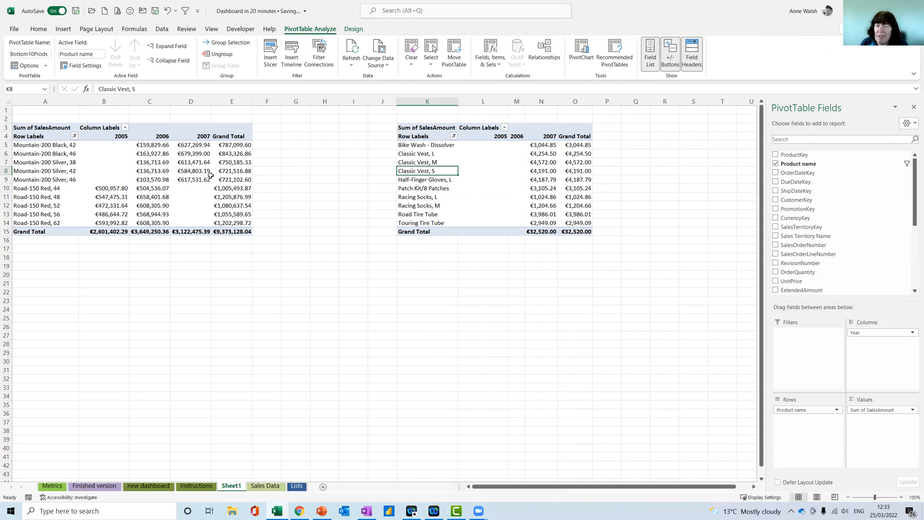
Insert a Sales Territory Name slicer for the Top10Products PivotTable and place it between the two PivotTables
{"action": "left_click", "coordinate": [234, 176]}
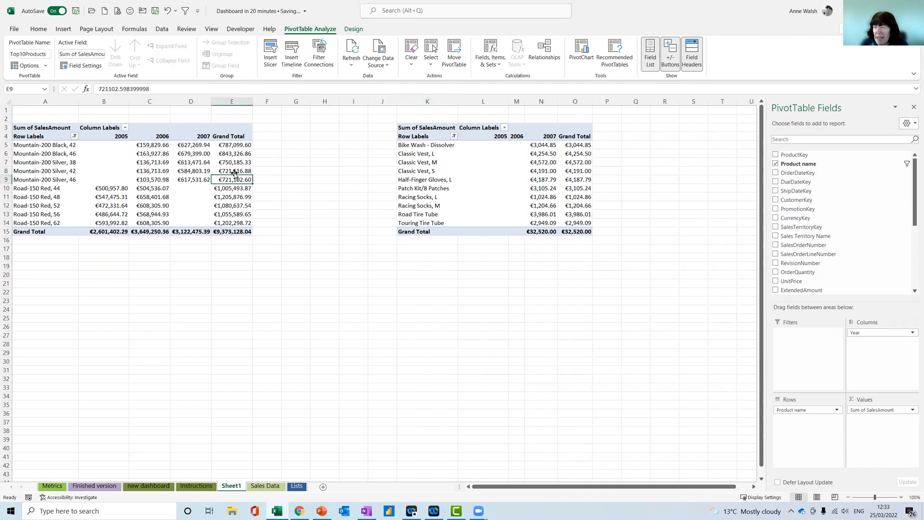
{"action": "left_click", "coordinate": [268, 61]}
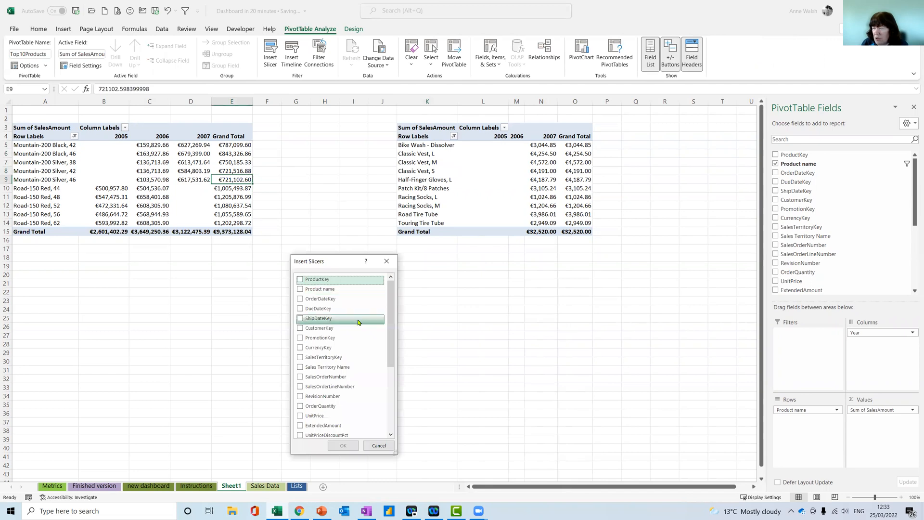
{"action": "scroll", "coordinate": [358, 322], "scroll_direction": "down", "scroll_amount": 3}
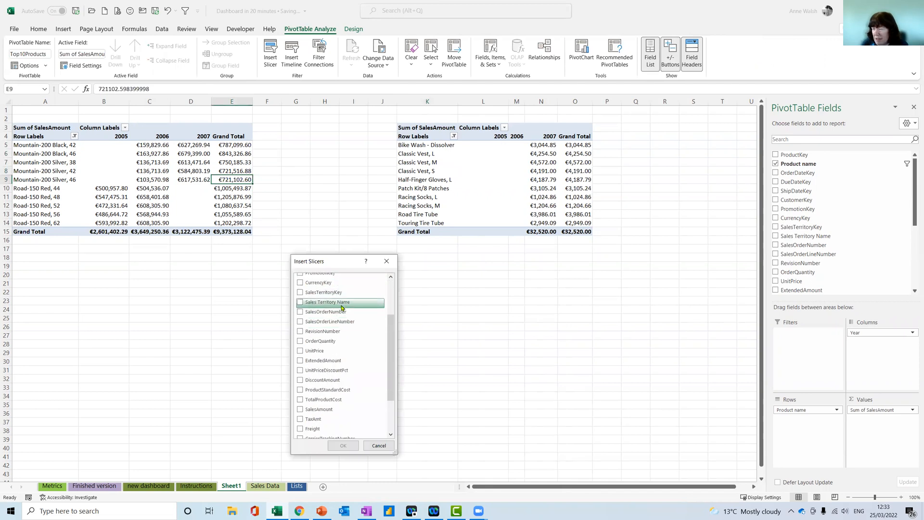
{"action": "left_click", "coordinate": [300, 303]}
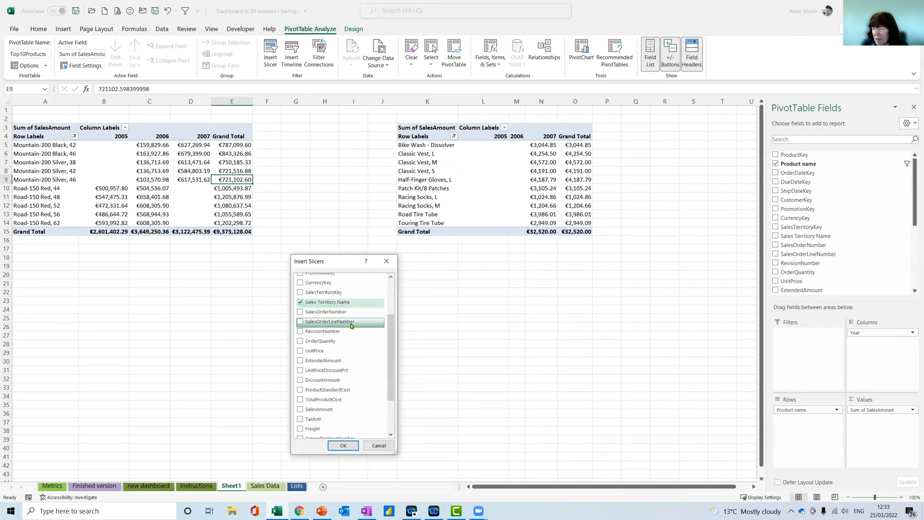
{"action": "left_click", "coordinate": [343, 445]}
{"action": "left_click_drag", "start_coordinate": [371, 241], "coordinate": [313, 133]}
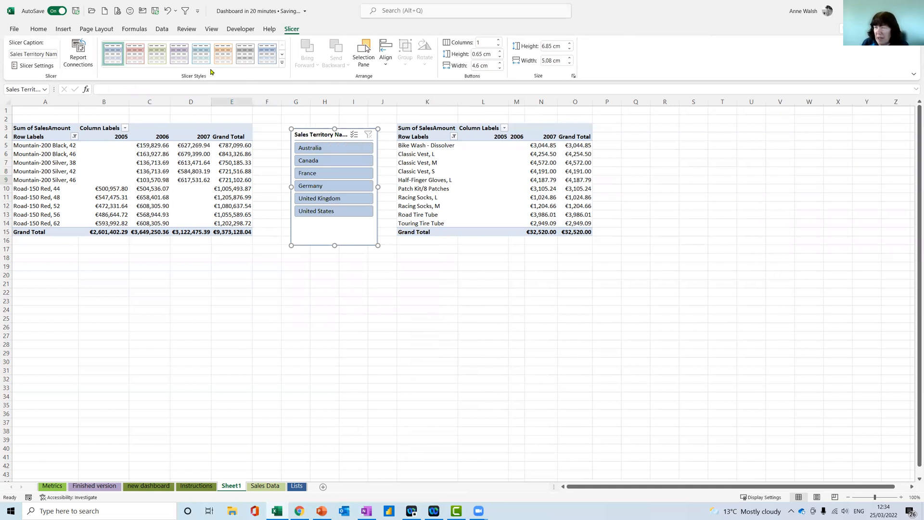
Apply the light green style to the Sales Territory Name slicer and connect it to the Bottom10Prods PivotTable as well
{"action": "left_click", "coordinate": [161, 62]}
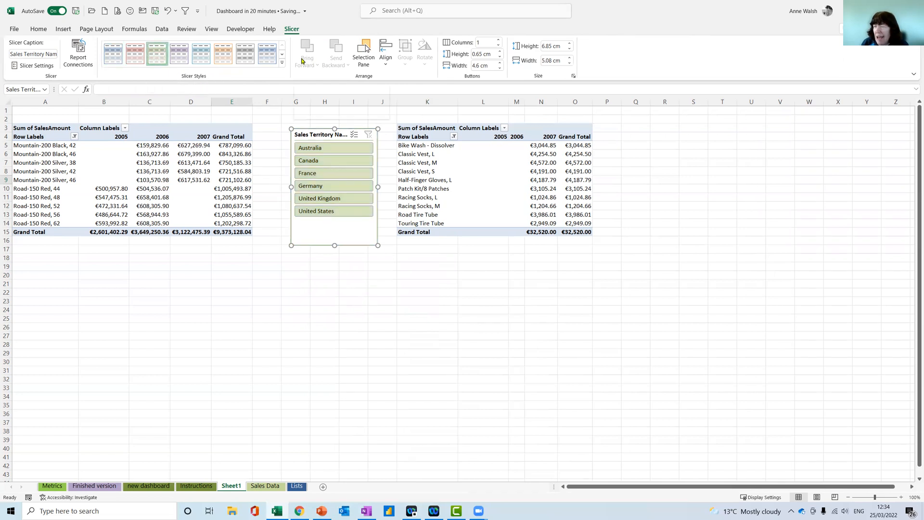
{"action": "left_click", "coordinate": [78, 54]}
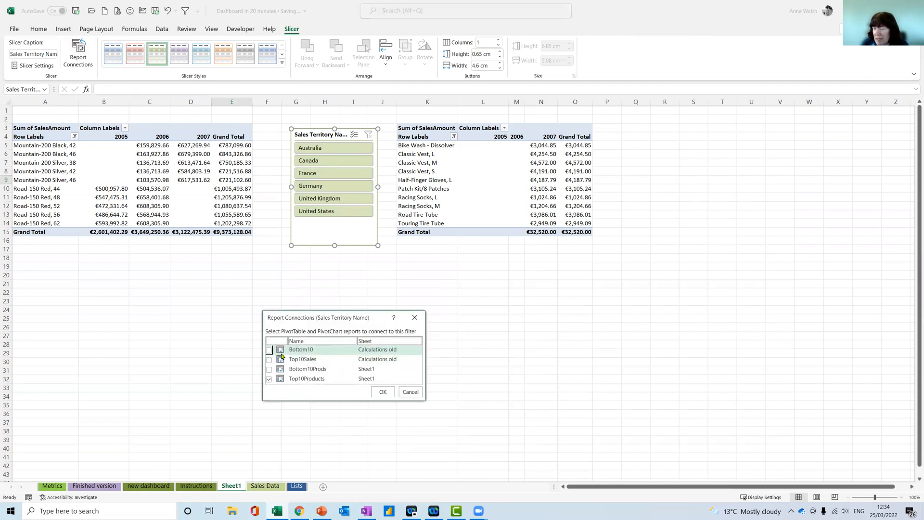
{"action": "left_click", "coordinate": [270, 369]}
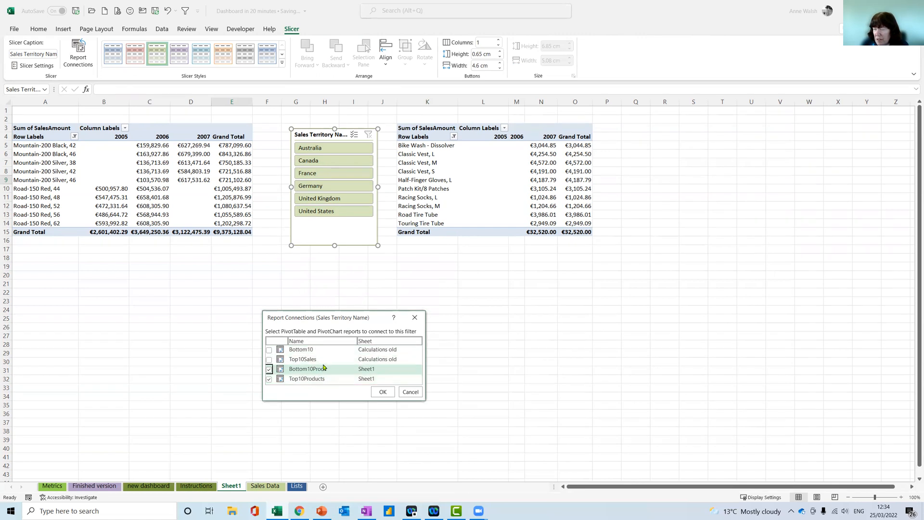
{"action": "left_click", "coordinate": [382, 392]}
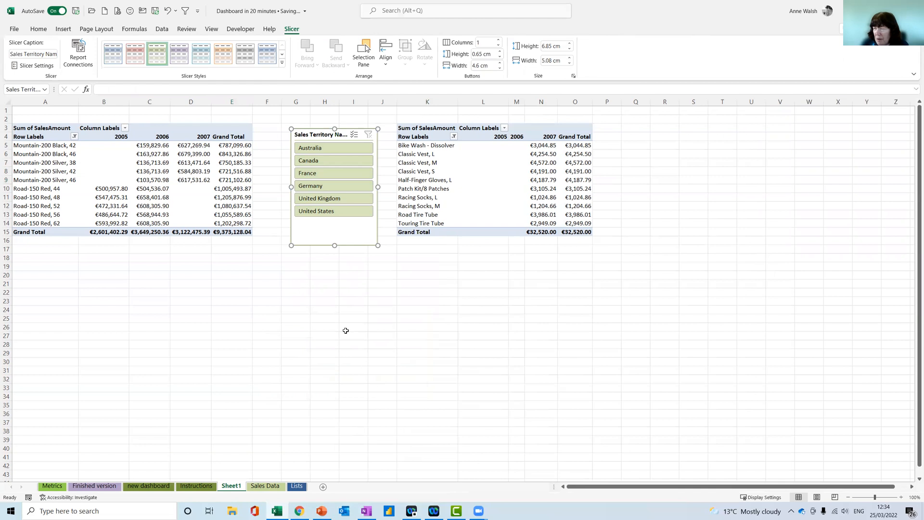
Test the slicer by filtering on each territory from Australia to United States in turn, and clear the filter
{"action": "left_click", "coordinate": [334, 151]}
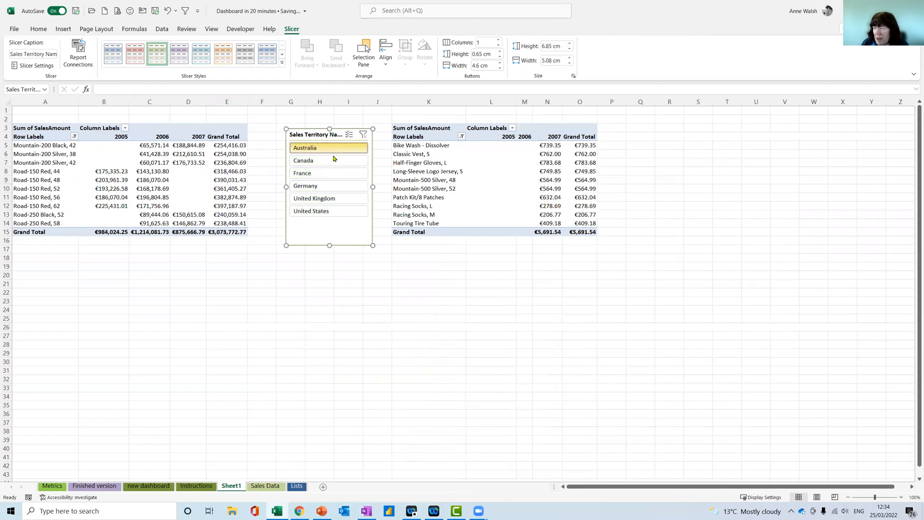
{"action": "left_click", "coordinate": [333, 159]}
{"action": "left_click", "coordinate": [327, 172]}
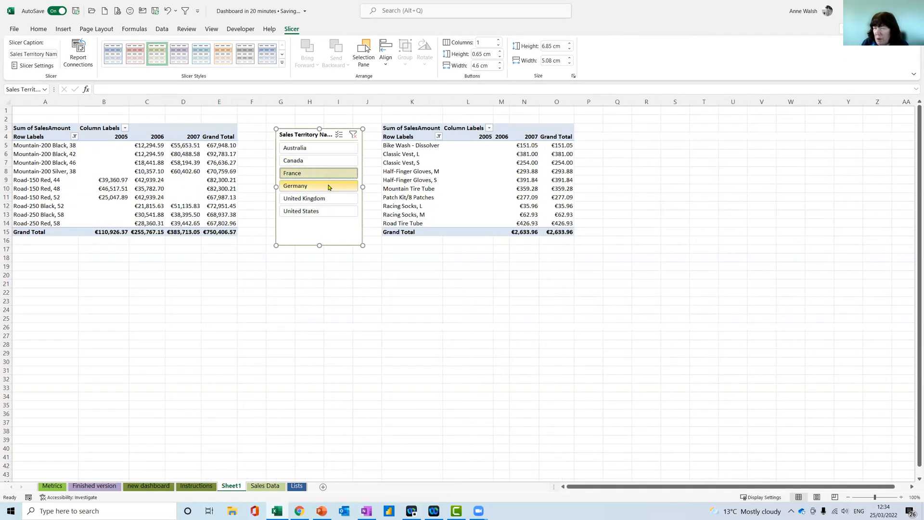
{"action": "left_click", "coordinate": [329, 187]}
{"action": "left_click", "coordinate": [332, 199]}
{"action": "left_click", "coordinate": [334, 212]}
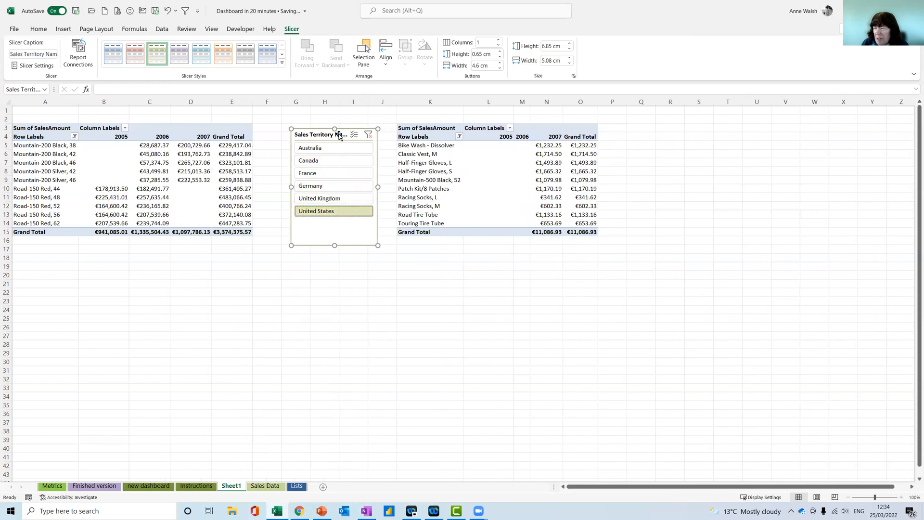
{"action": "left_click", "coordinate": [369, 135]}
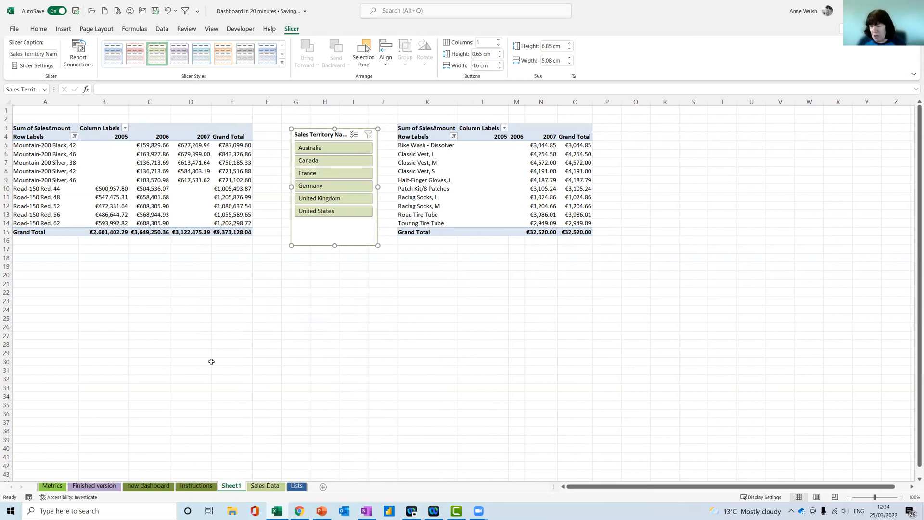
Add list data validation to cell C9 of the new dashboard sheet, using the named range years as its source
{"action": "left_click", "coordinate": [148, 486]}
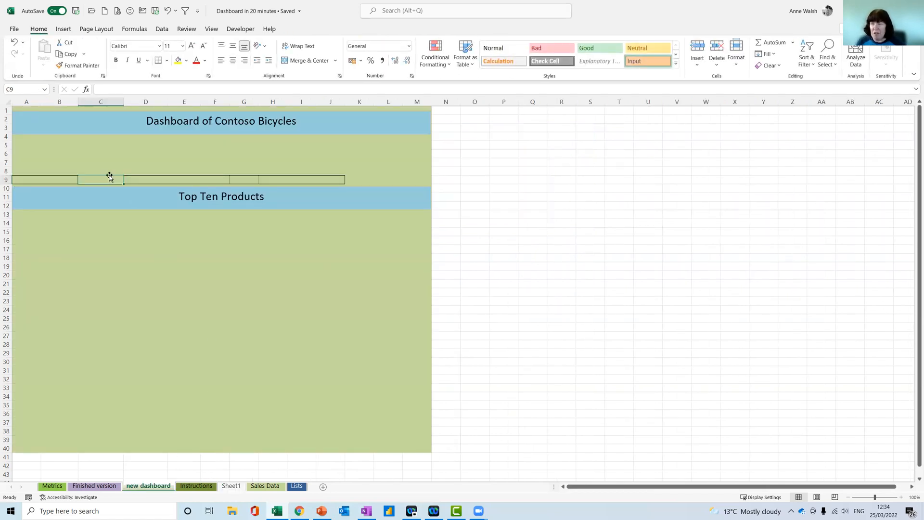
{"action": "left_click", "coordinate": [162, 29]}
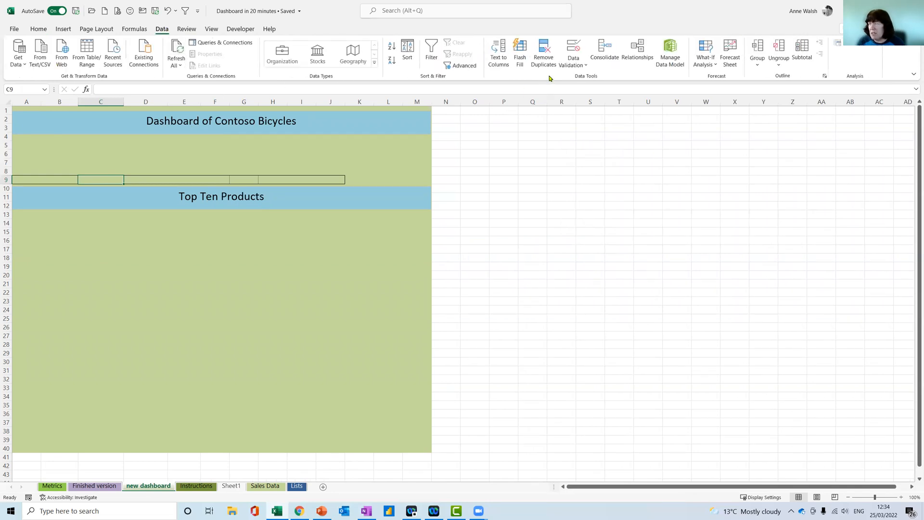
{"action": "left_click", "coordinate": [577, 63]}
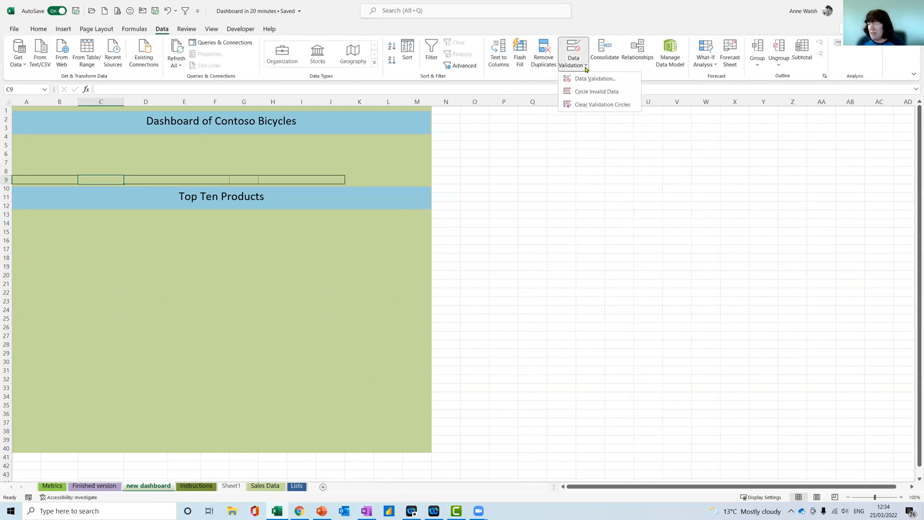
{"action": "left_click", "coordinate": [592, 78]}
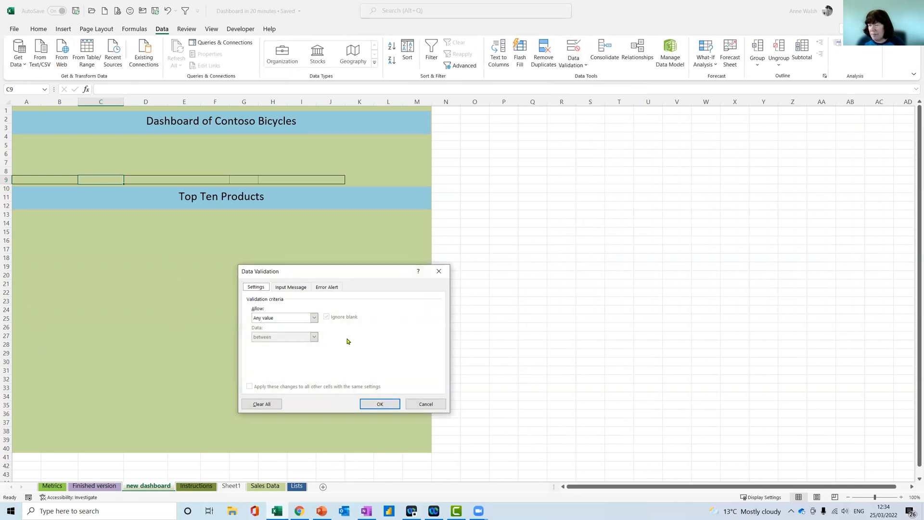
{"action": "left_click", "coordinate": [314, 318]}
{"action": "left_click", "coordinate": [267, 345]}
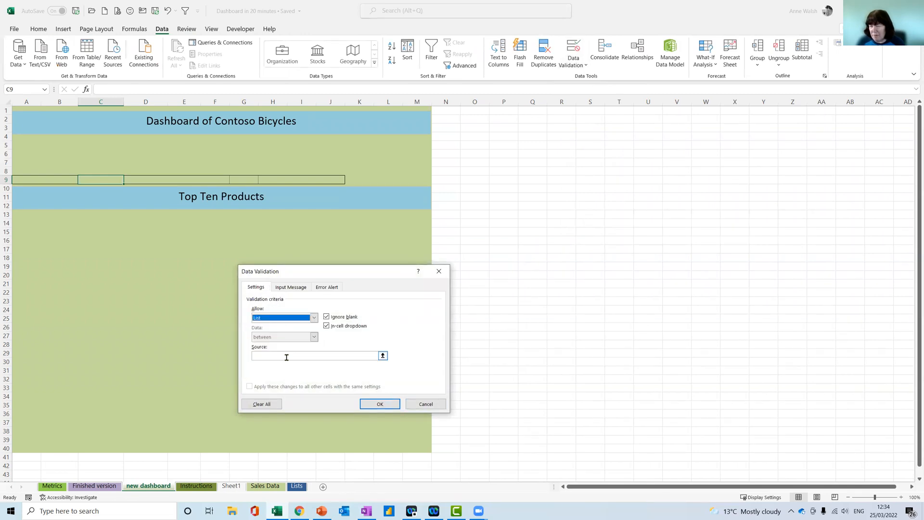
{"action": "left_click", "coordinate": [288, 356]}
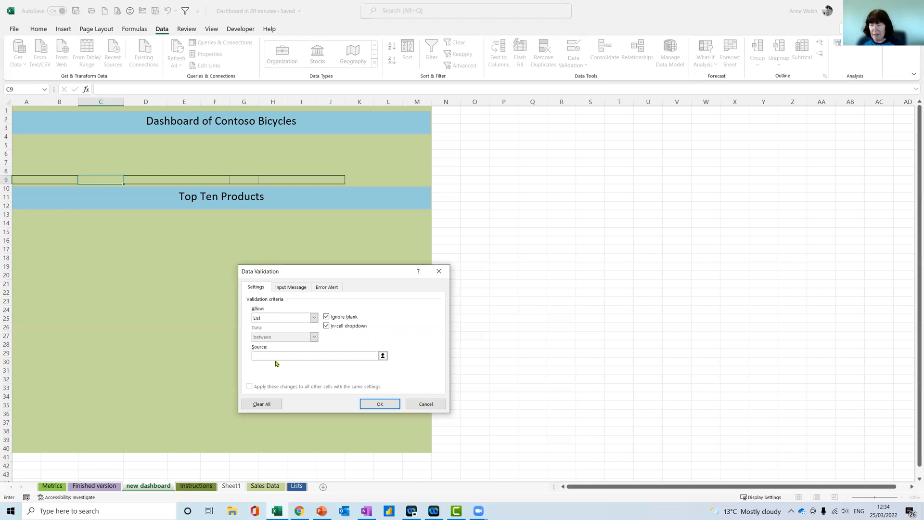
{"action": "key", "text": "F3"}
{"action": "left_click", "coordinate": [287, 332]}
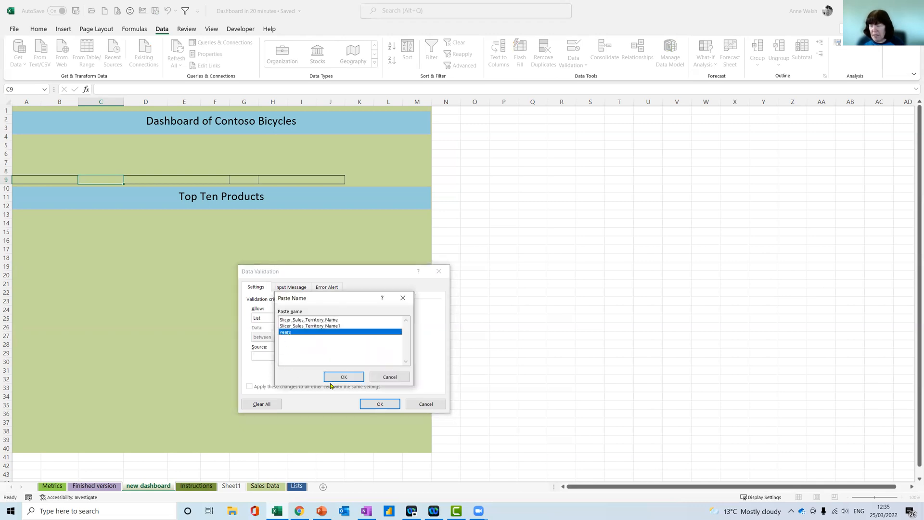
{"action": "left_click", "coordinate": [351, 377]}
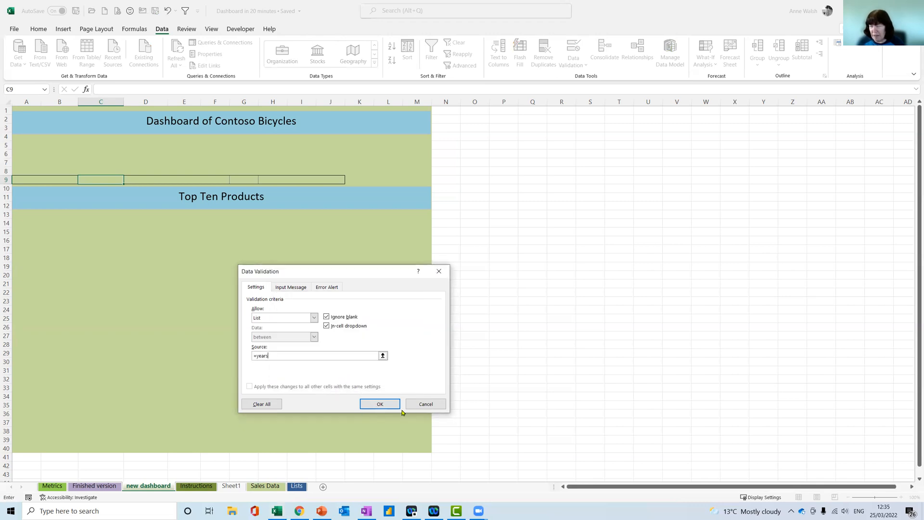
{"action": "left_click", "coordinate": [378, 404]}
{"action": "left_click", "coordinate": [128, 180]}
{"action": "left_click", "coordinate": [128, 180]}
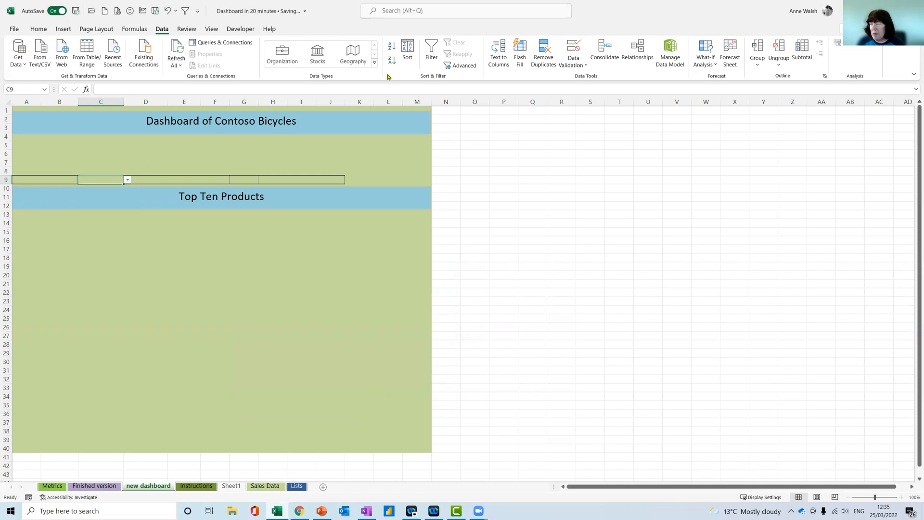
Apply the Input cell style to C9 and copy the cell with its dropdown to H9
{"action": "left_click", "coordinate": [39, 30]}
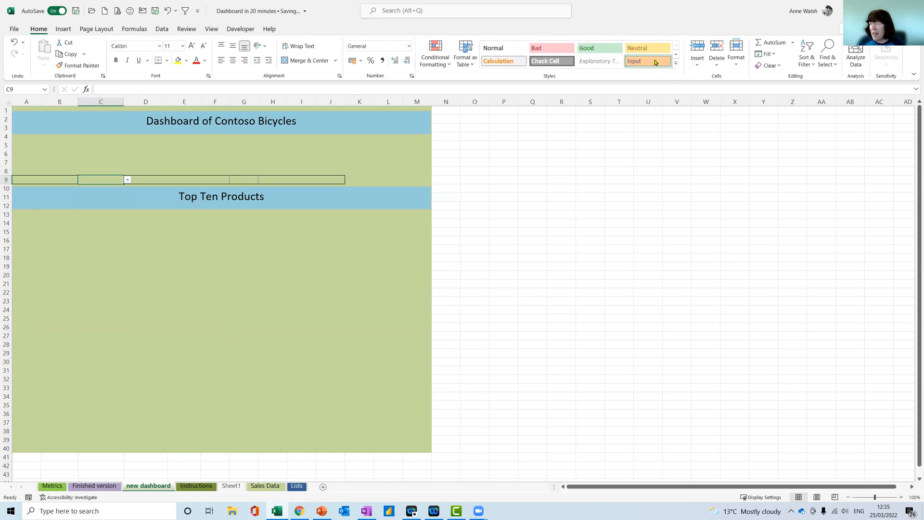
{"action": "left_click", "coordinate": [646, 66]}
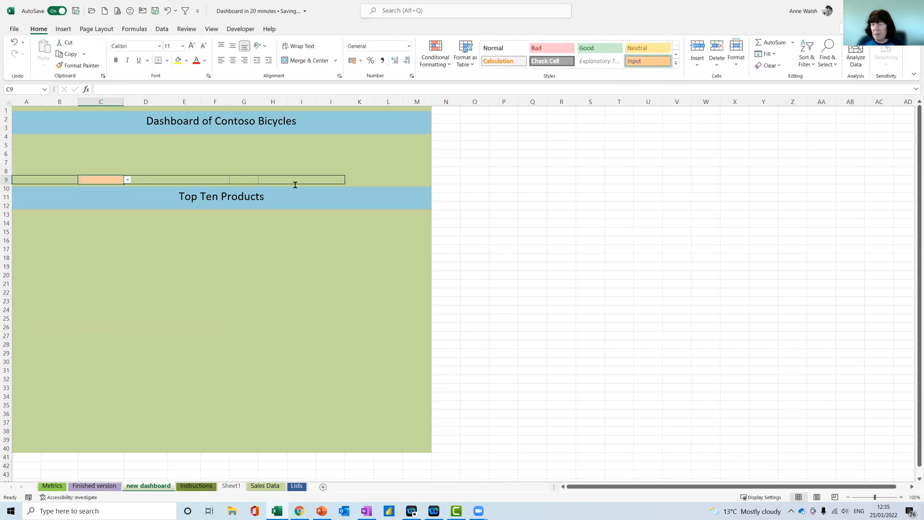
{"action": "key", "text": "ctrl+c"}
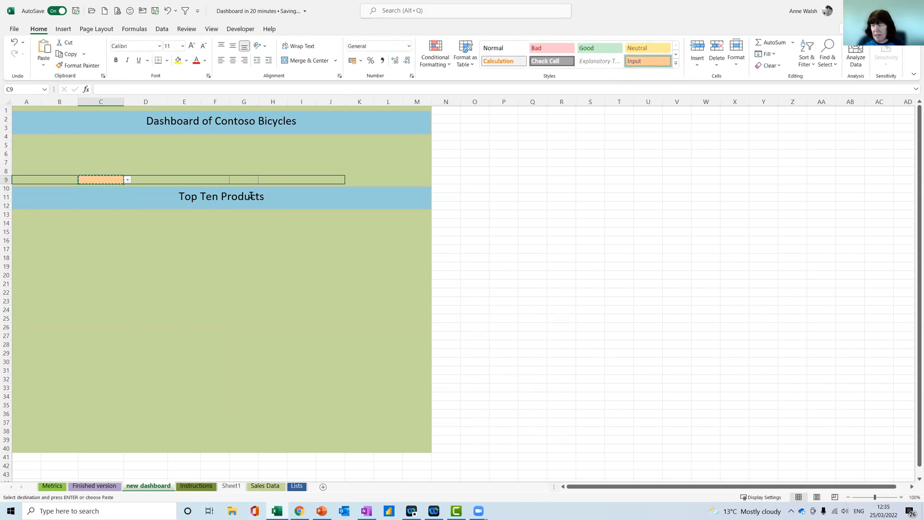
{"action": "left_click", "coordinate": [277, 178]}
{"action": "key", "text": "ctrl+v"}
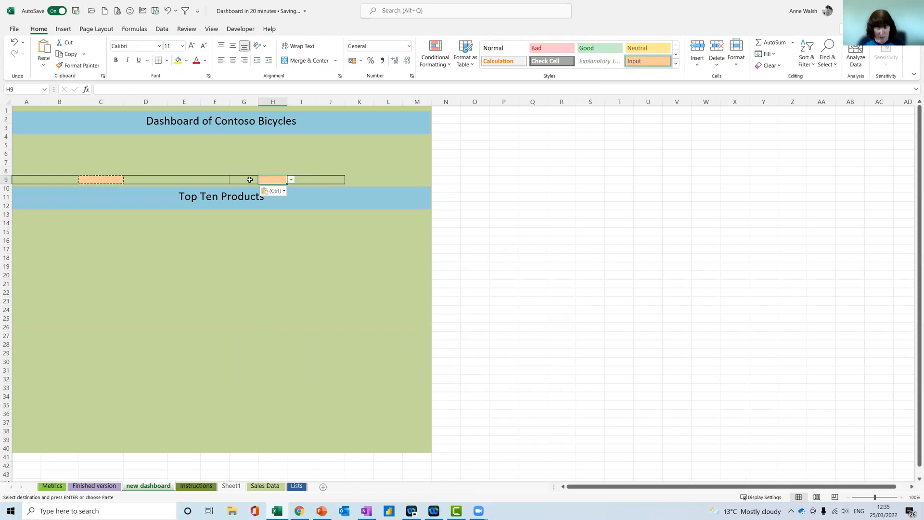
{"action": "key", "text": "Escape"}
Enter the label Current in B9 and the label Previous in G9, beside the two year dropdown cells
{"action": "left_click", "coordinate": [58, 178]}
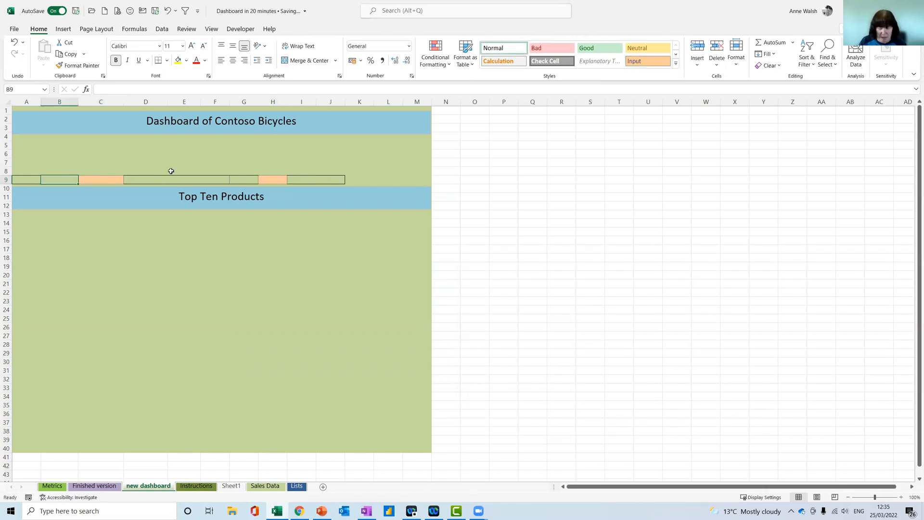
{"action": "type", "text": "Current"}
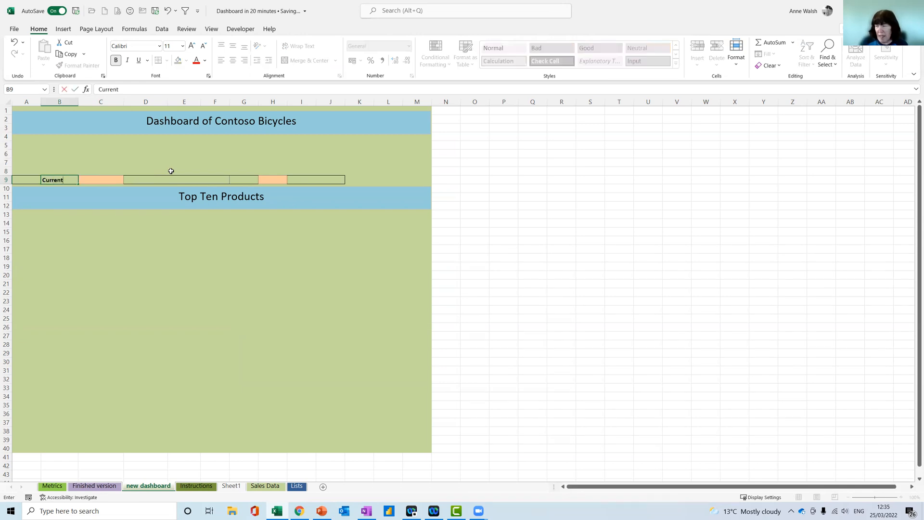
{"action": "left_click", "coordinate": [242, 181]}
{"action": "type", "text": "Previous"}
{"action": "left_click", "coordinate": [323, 178]}
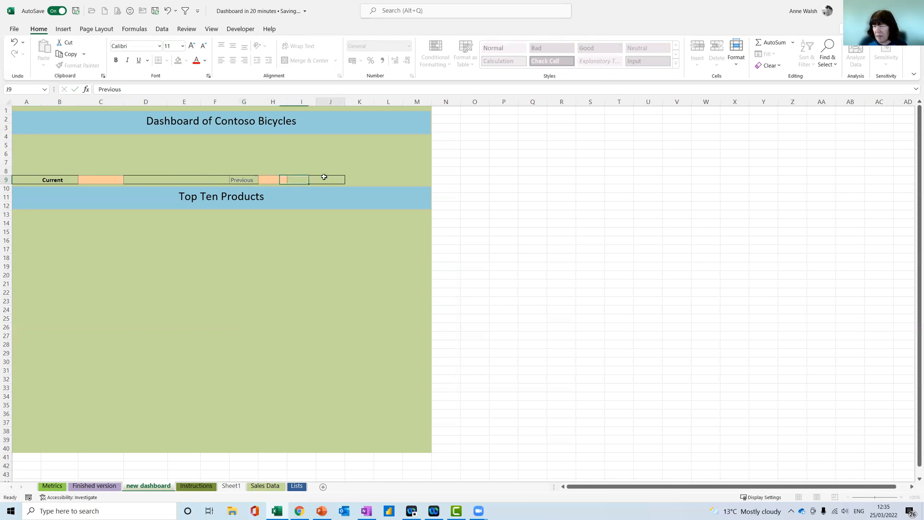
Copy the bold formatting of the Current label in B9 to the Previous label in G9
{"action": "left_click", "coordinate": [53, 180]}
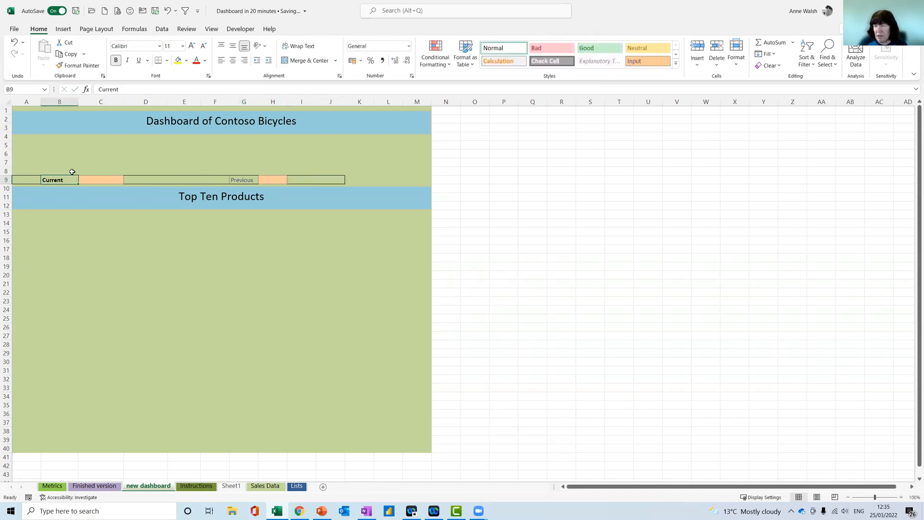
{"action": "left_click", "coordinate": [73, 66]}
{"action": "left_click", "coordinate": [244, 180]}
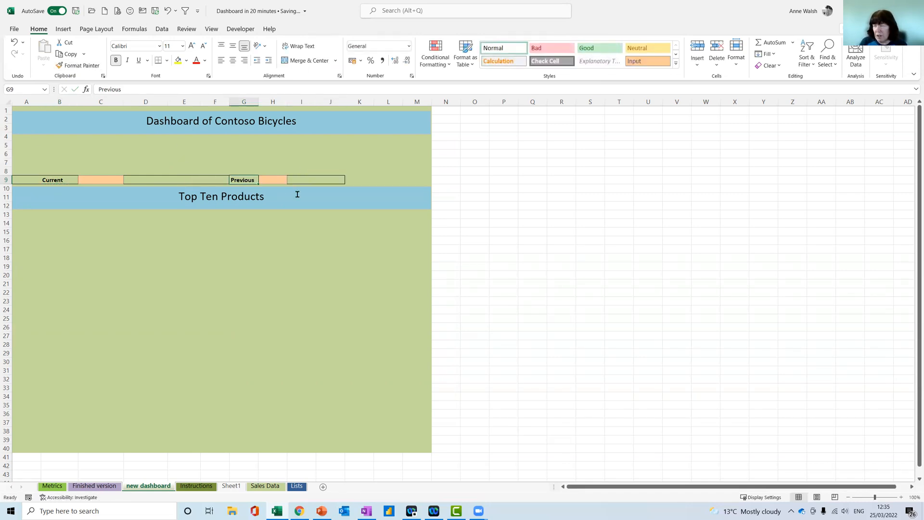
Rename Sheet1, which holds the PivotTables, as Calculations
{"action": "left_click", "coordinate": [234, 487]}
{"action": "left_click_drag", "start_coordinate": [233, 486], "coordinate": [279, 482]}
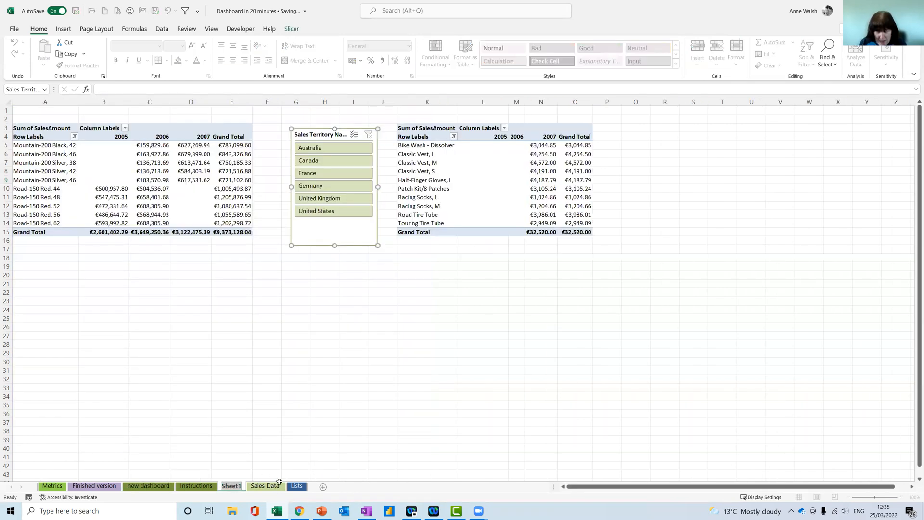
{"action": "type", "text": "Calculations"}
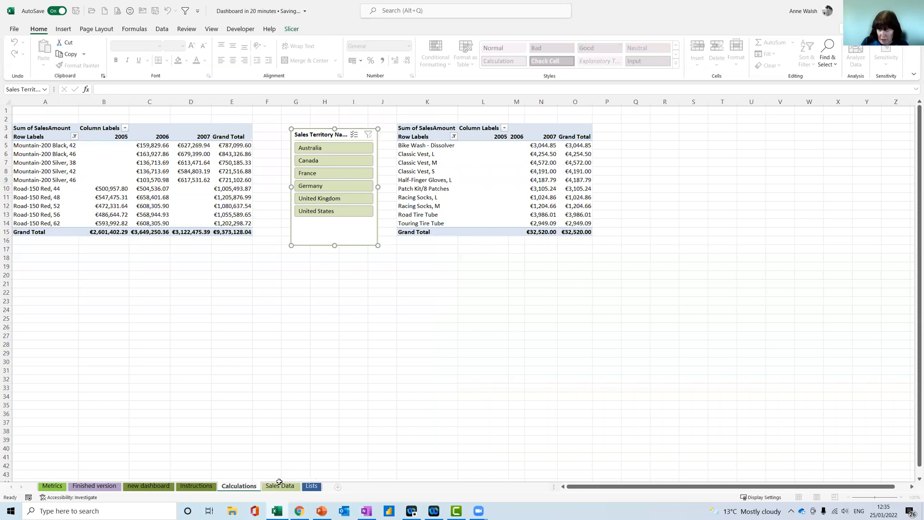
{"action": "key", "text": "Return"}
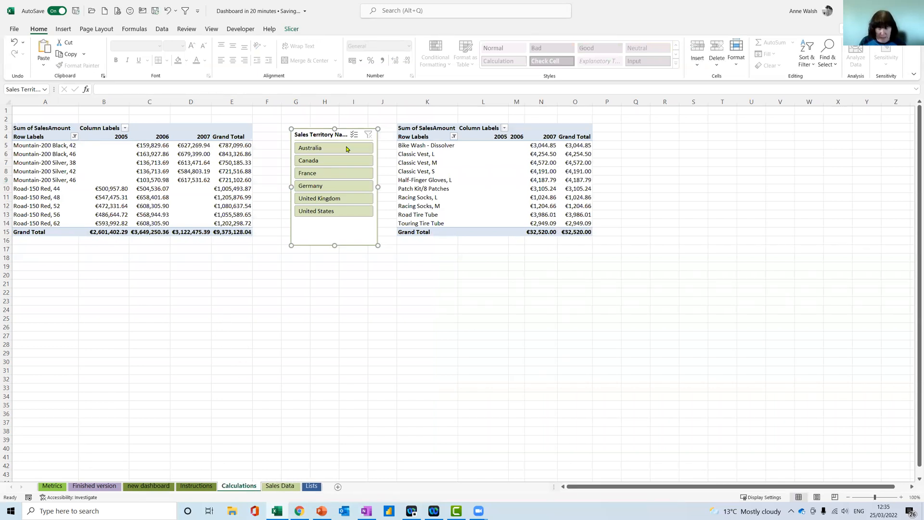
Copy the Sales Territory Name slicer from the Calculations sheet onto the new dashboard sheet and set it to 6 columns
{"action": "left_click", "coordinate": [155, 485]}
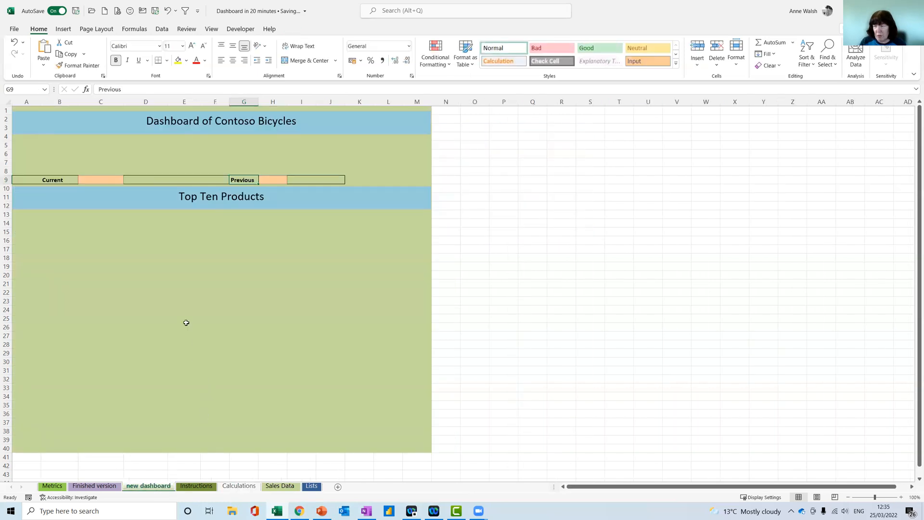
{"action": "key", "text": "ctrl+v"}
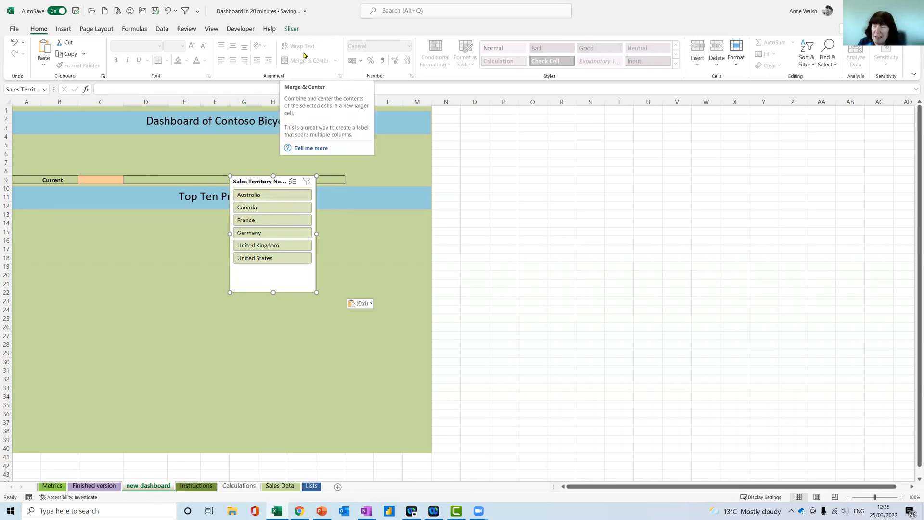
{"action": "left_click", "coordinate": [291, 29]}
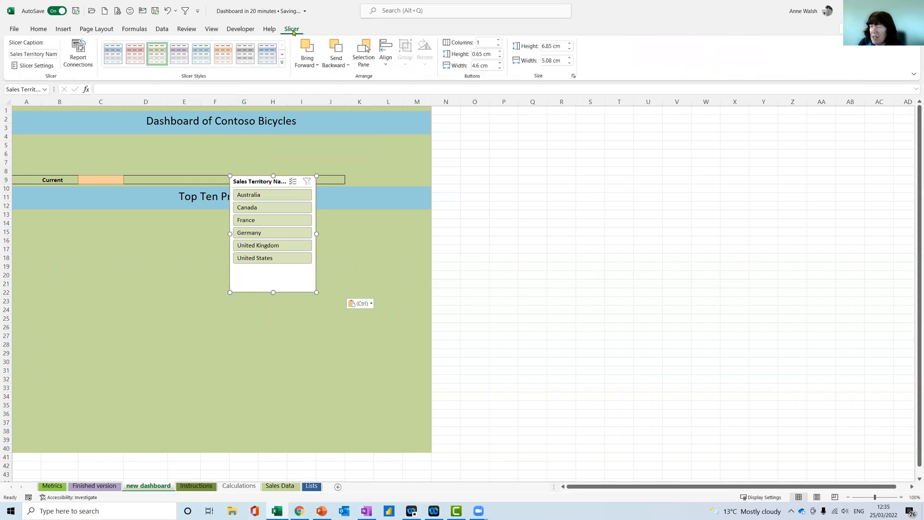
{"action": "left_click", "coordinate": [500, 41]}
{"action": "left_click", "coordinate": [500, 40]}
{"action": "left_click", "coordinate": [500, 41]}
{"action": "left_click", "coordinate": [499, 40]}
{"action": "left_click", "coordinate": [500, 41]}
Resize the slicer to about 24.45 cm wide and 1.99 cm high, and place it between the dashboard title and row 9
{"action": "left_click_drag", "start_coordinate": [273, 292], "coordinate": [41, 143]}
{"action": "left_click_drag", "start_coordinate": [99, 154], "coordinate": [430, 154]}
{"action": "left_click", "coordinate": [334, 179]}
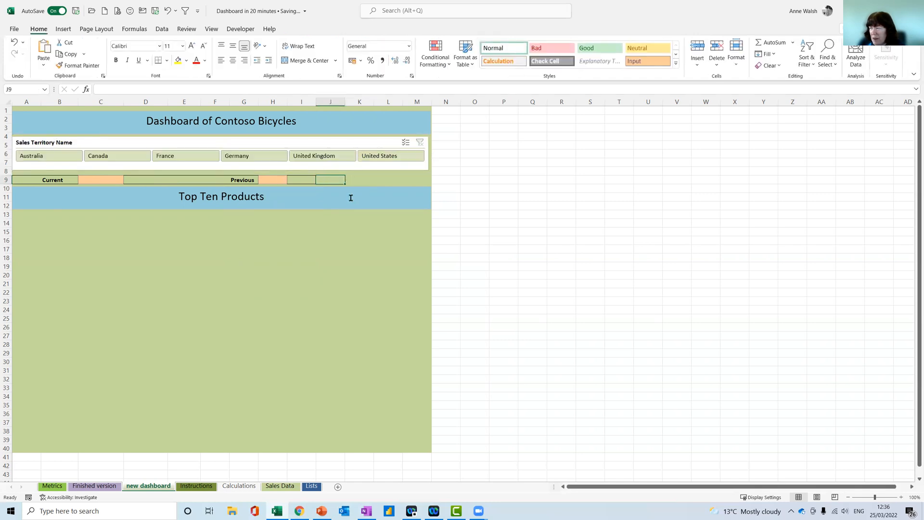
{"action": "left_click_drag", "start_coordinate": [291, 143], "coordinate": [293, 145]}
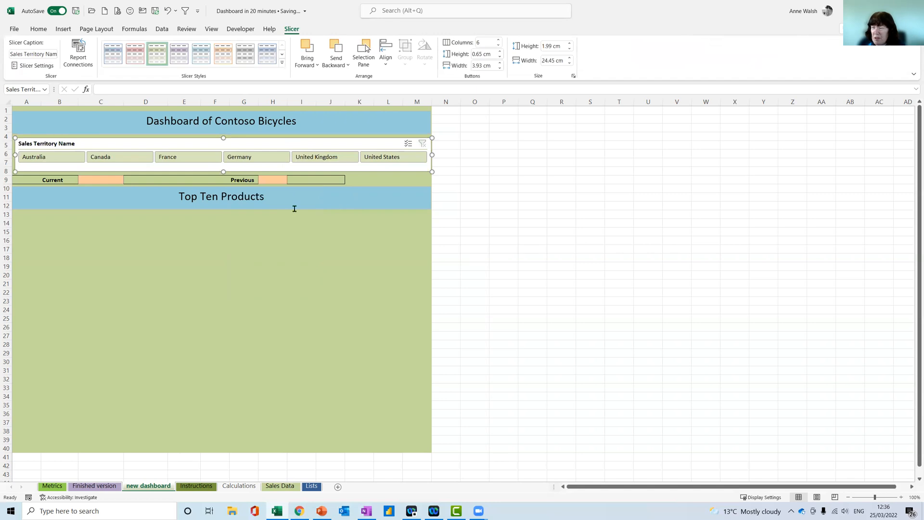
Link A13 to the first top-ten product with the formula =Calculations!$A5, keeping only the column absolute
{"action": "left_click", "coordinate": [24, 217]}
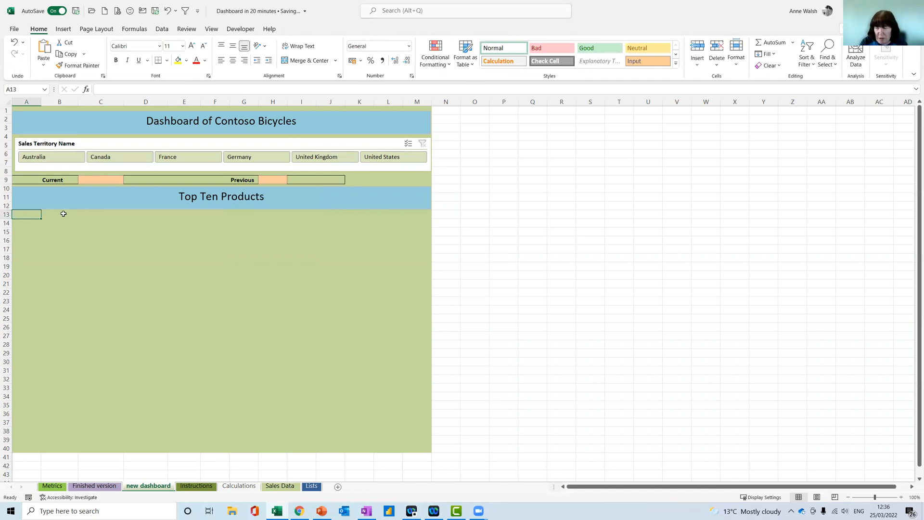
{"action": "type", "text": "="}
{"action": "left_click", "coordinate": [239, 485]}
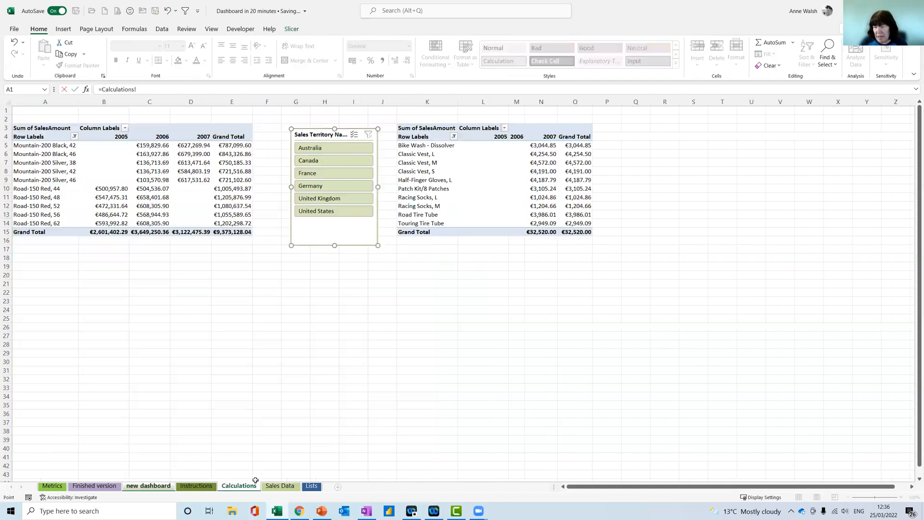
{"action": "left_click", "coordinate": [31, 146]}
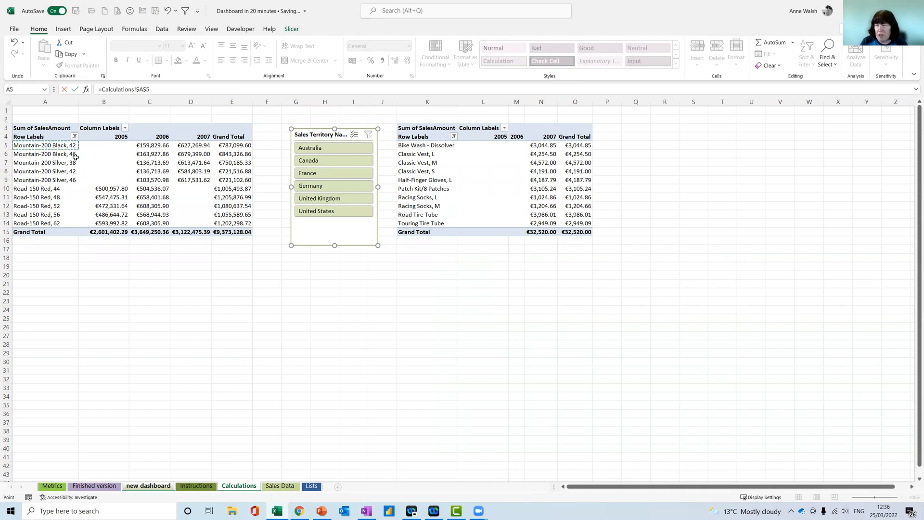
{"action": "key", "text": "F4"}
{"action": "key", "text": "F4"}
{"action": "key", "text": "Return"}
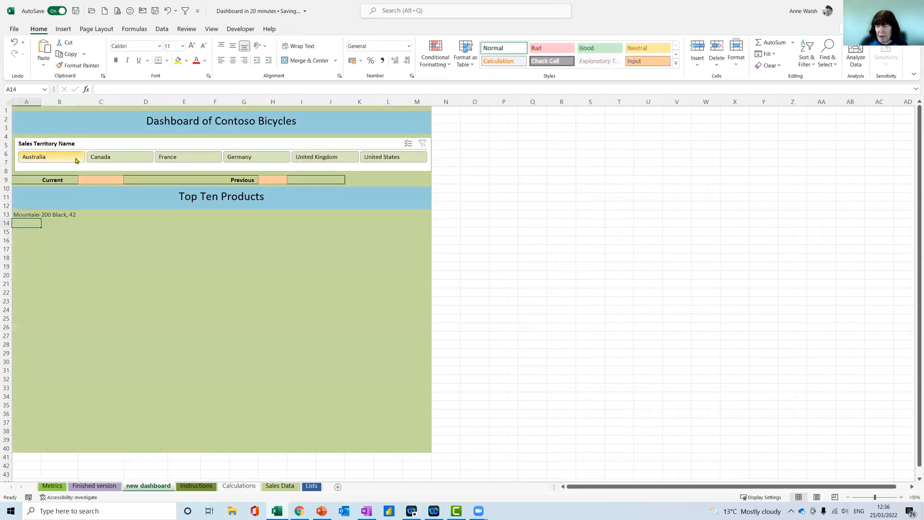
Move the product link from A13 down to A14 and fill it down to A21
{"action": "left_click", "coordinate": [37, 213]}
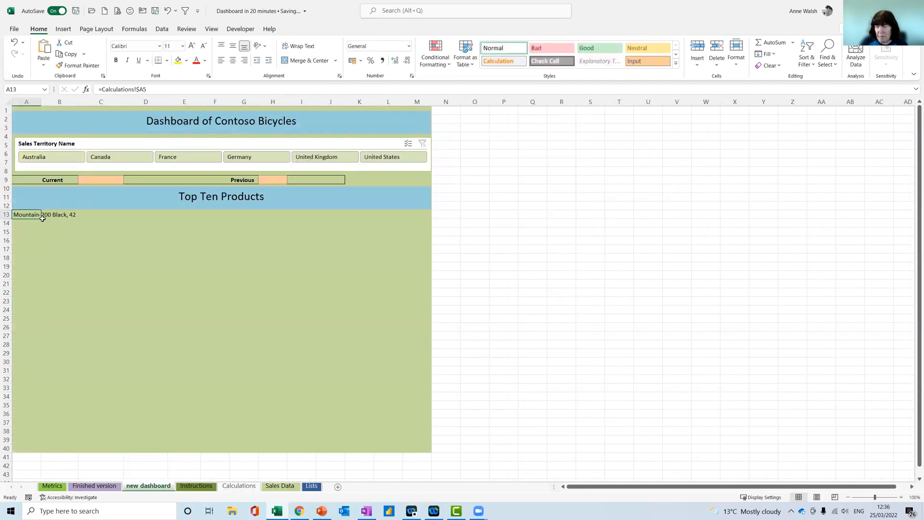
{"action": "left_click_drag", "start_coordinate": [41, 218], "coordinate": [29, 290]}
Widen columns B and A, and enter a bold, right-aligned heading Year in B13
{"action": "left_click", "coordinate": [73, 214]}
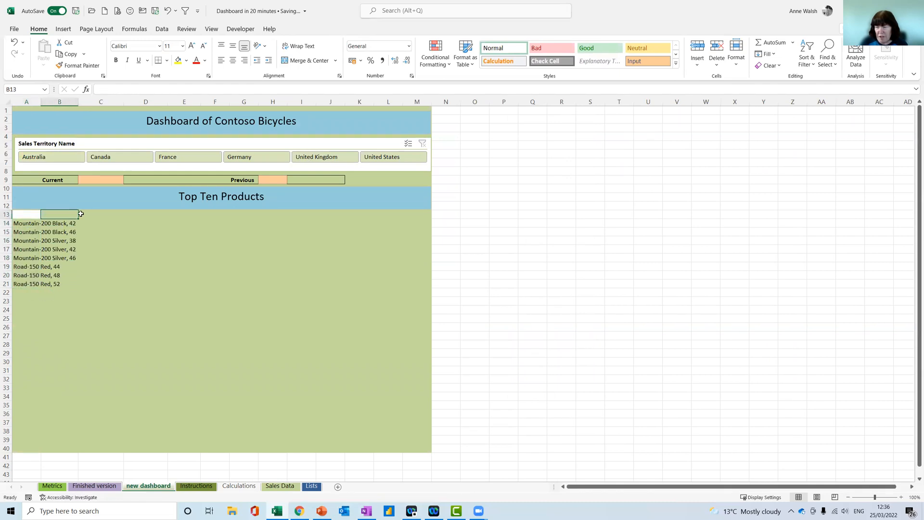
{"action": "left_click_drag", "start_coordinate": [78, 101], "coordinate": [116, 105]}
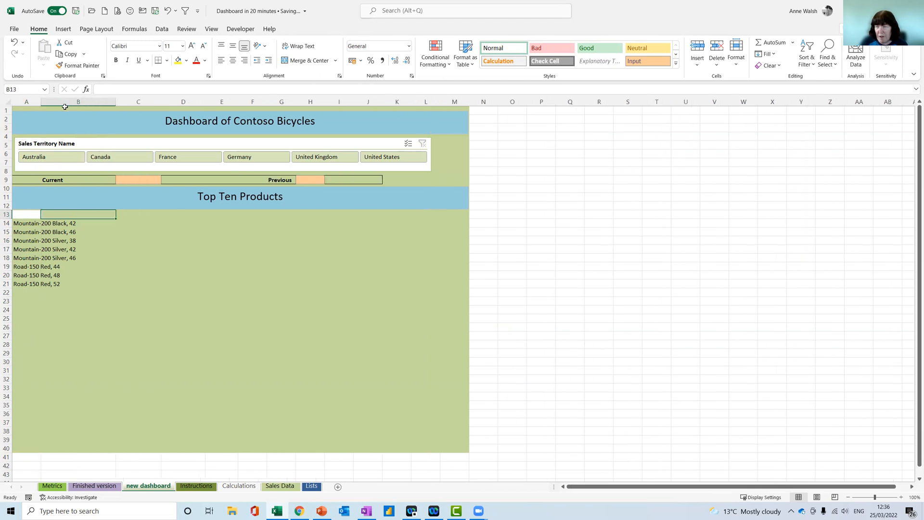
{"action": "left_click_drag", "start_coordinate": [41, 101], "coordinate": [65, 101]}
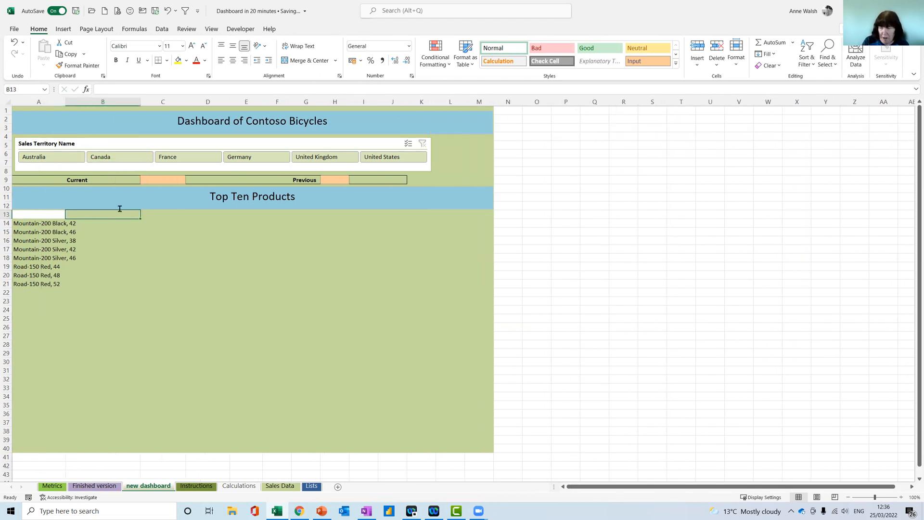
{"action": "type", "text": "Year"}
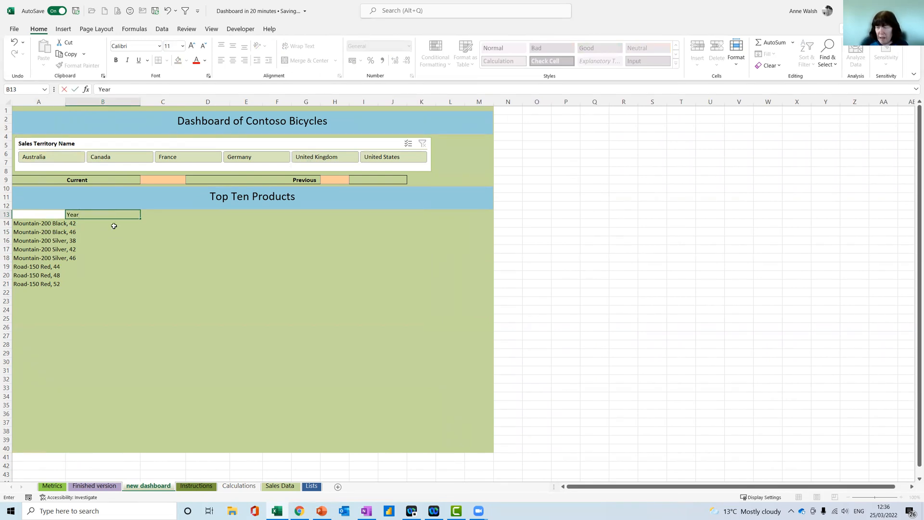
{"action": "key", "text": "Return"}
{"action": "key", "text": "Up"}
{"action": "left_click", "coordinate": [244, 60]}
{"action": "left_click", "coordinate": [116, 59]}
{"action": "left_click_drag", "start_coordinate": [123, 219], "coordinate": [123, 227]}
Extend the linked product list in column A from A21 down to A24 to include the Grand Total row
{"action": "left_click", "coordinate": [48, 285]}
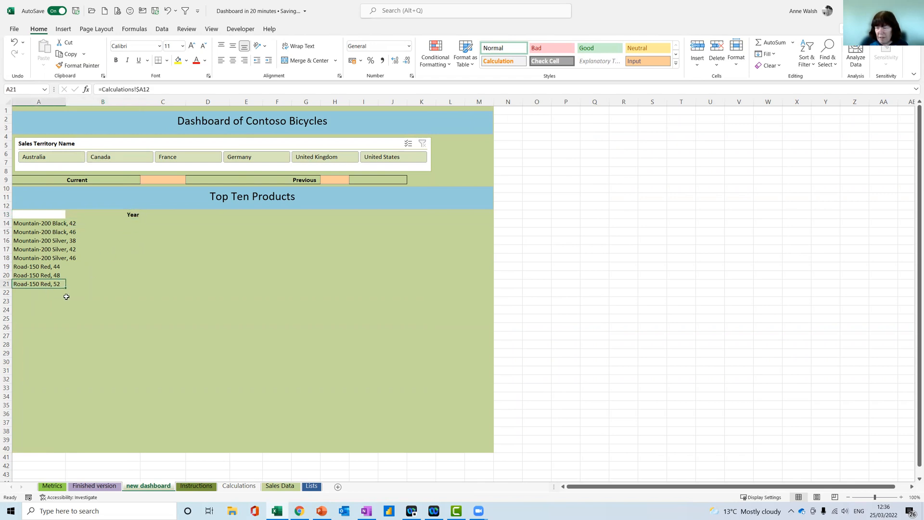
{"action": "left_click_drag", "start_coordinate": [65, 288], "coordinate": [66, 314]}
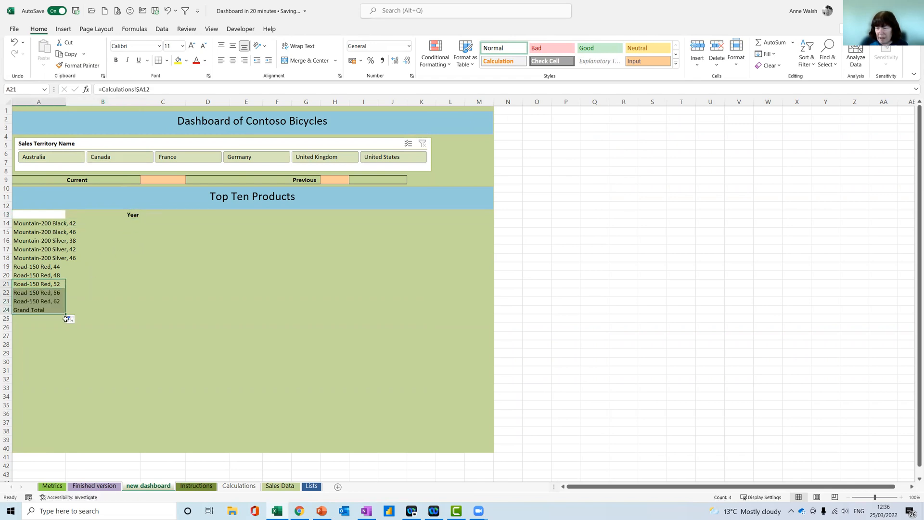
{"action": "left_click", "coordinate": [126, 224]}
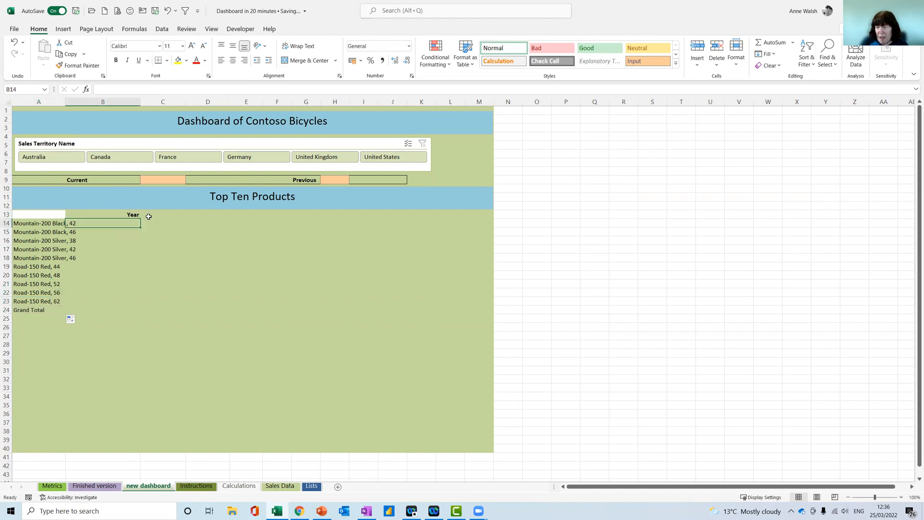
{"action": "left_click", "coordinate": [149, 215]}
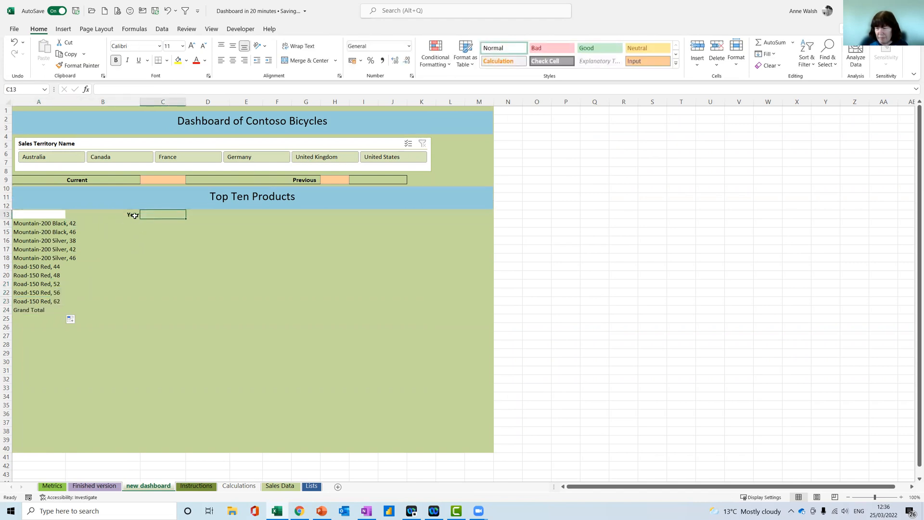
{"action": "left_click", "coordinate": [109, 223]}
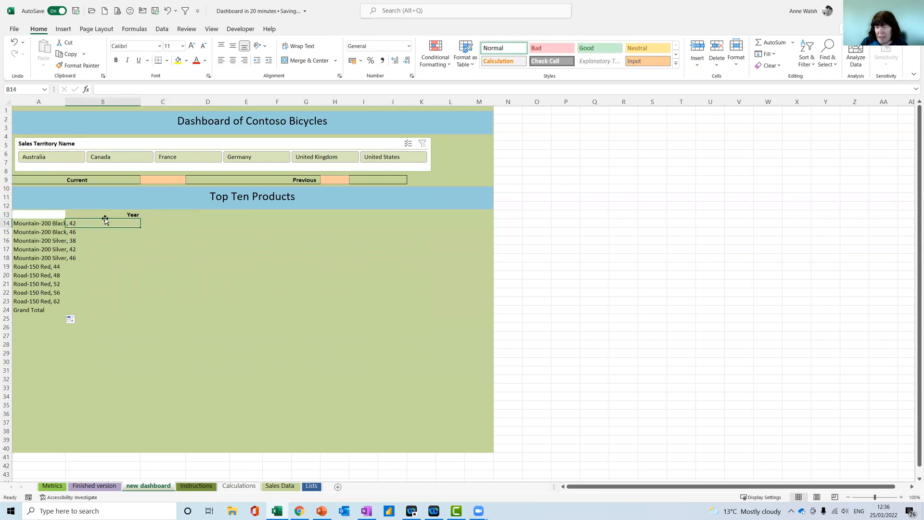
Replace the heading in B13 with the formula =C9, linking it to the Current year cell
{"action": "left_click", "coordinate": [120, 214]}
{"action": "type", "text": "="}
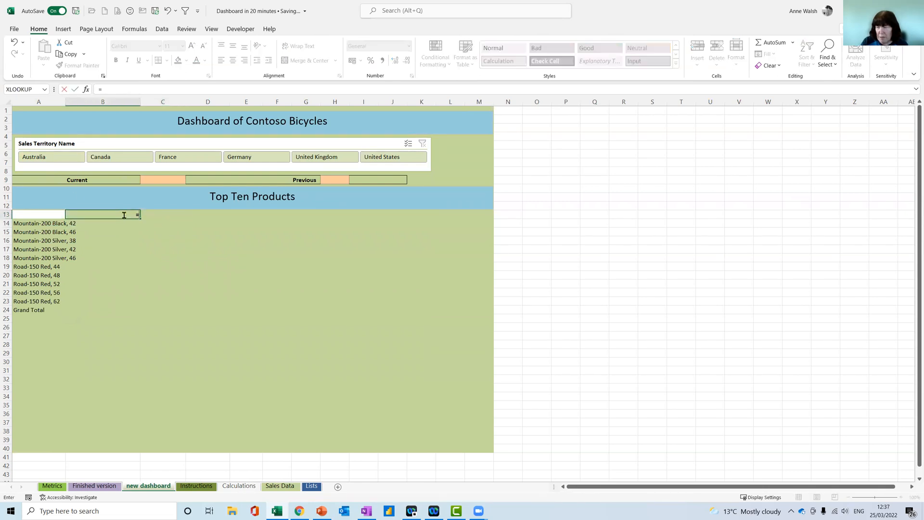
{"action": "left_click", "coordinate": [163, 178]}
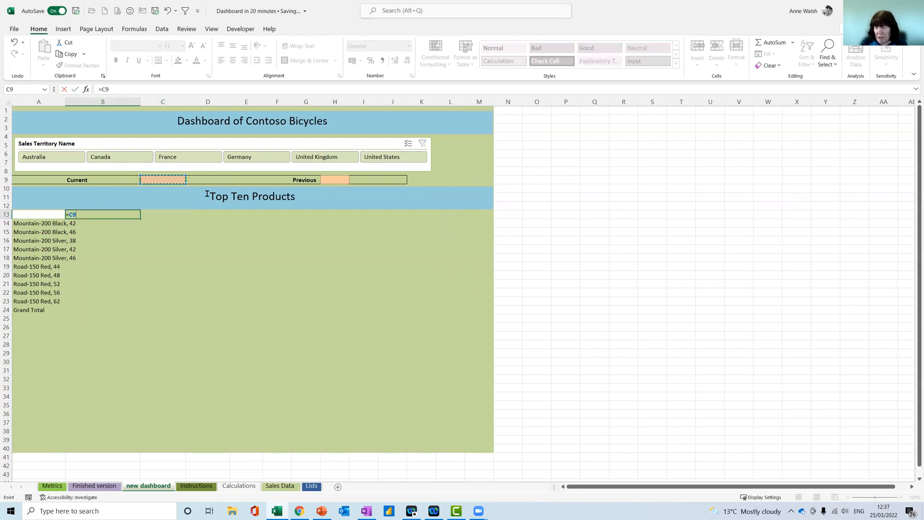
{"action": "key", "text": "Return"}
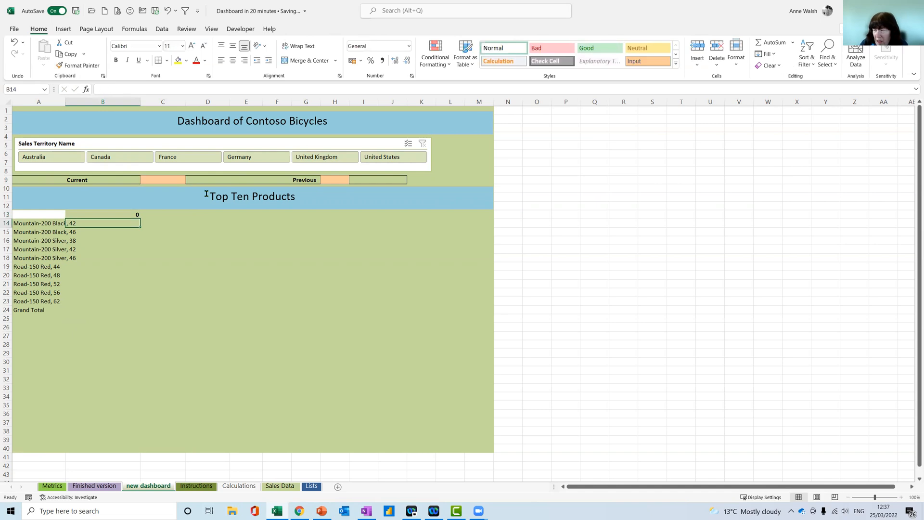
Choose 2005 as the Current year in the C9 dropdown
{"action": "left_click", "coordinate": [171, 180]}
{"action": "left_click", "coordinate": [190, 181]}
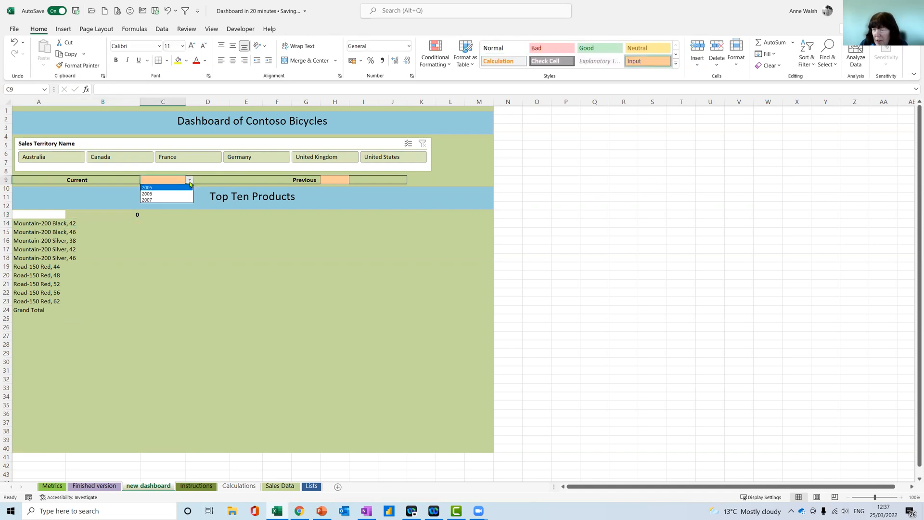
{"action": "left_click", "coordinate": [175, 187]}
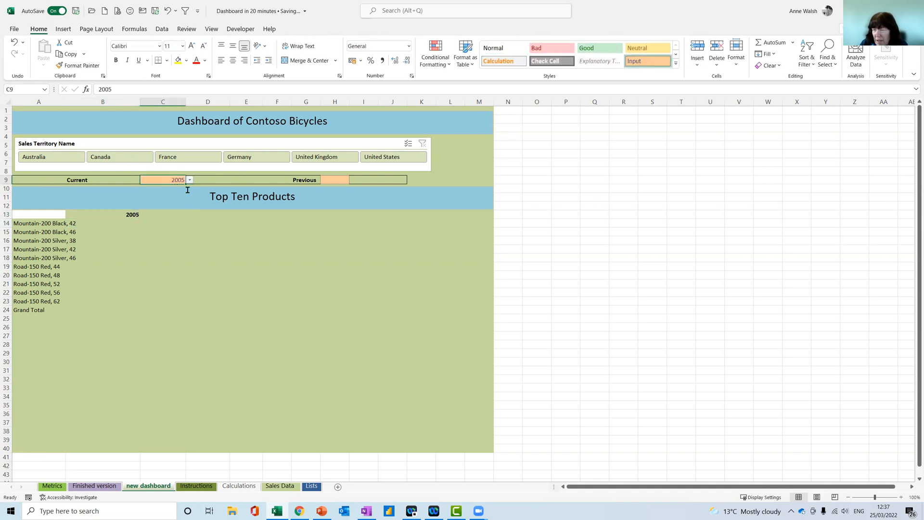
Link the heading in C13 to the Previous year cell with the formula =H9
{"action": "left_click", "coordinate": [170, 216]}
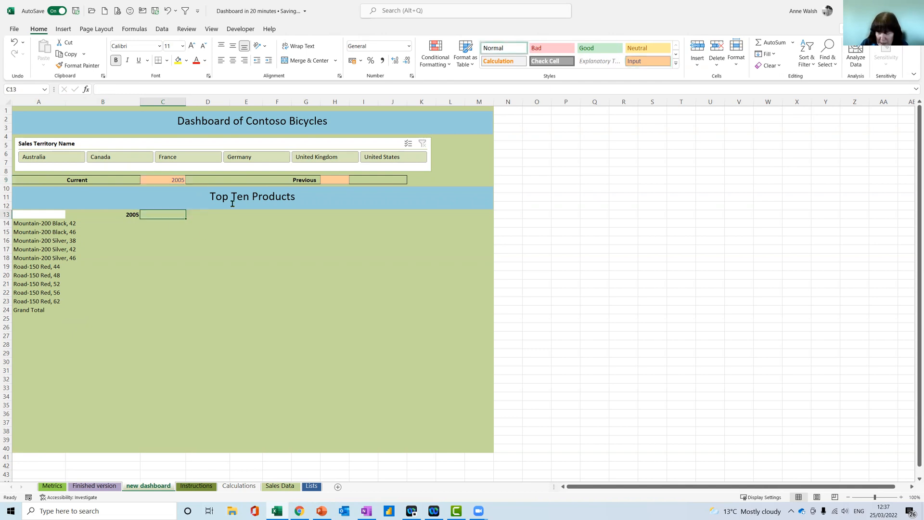
{"action": "type", "text": "="}
{"action": "left_click", "coordinate": [338, 183]}
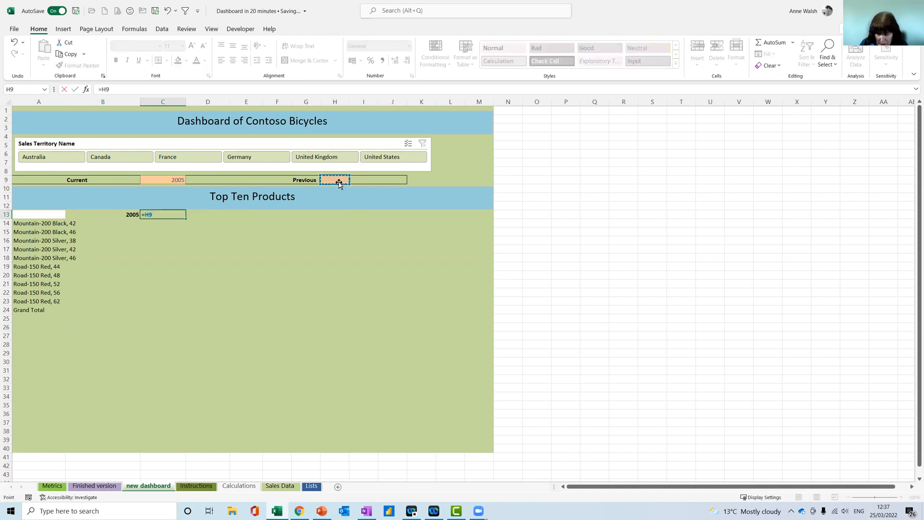
{"action": "key", "text": "Return"}
{"action": "left_click", "coordinate": [338, 181]}
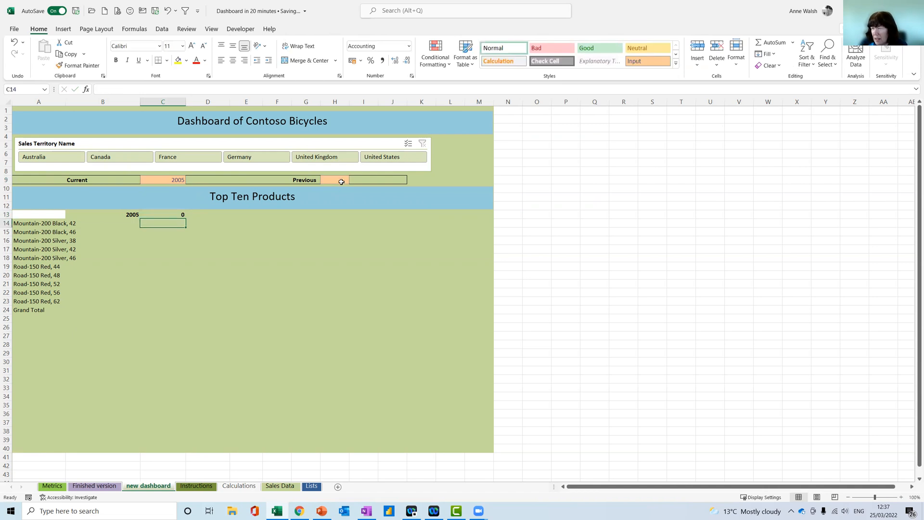
Choose 2006 as the Current year in C9 and 2005 as the Previous year in H9
{"action": "left_click", "coordinate": [164, 180]}
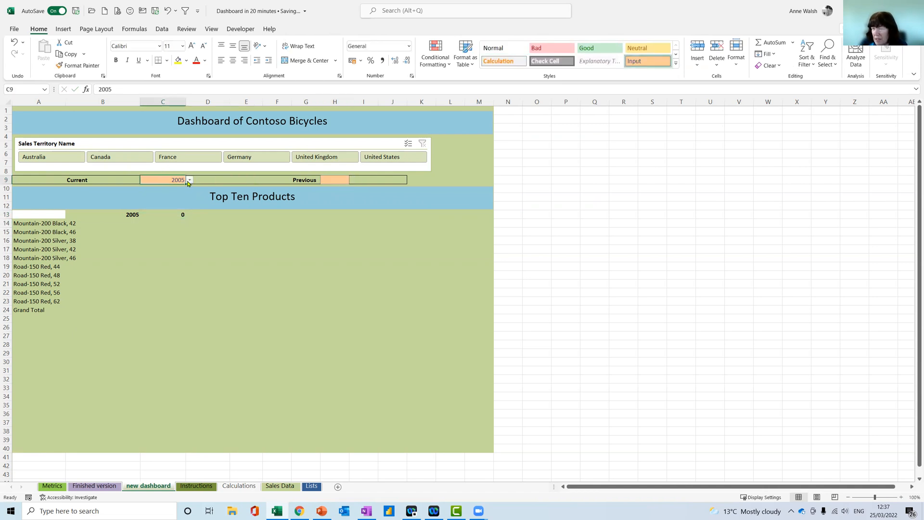
{"action": "left_click", "coordinate": [190, 180]}
{"action": "left_click", "coordinate": [176, 193]}
{"action": "left_click", "coordinate": [334, 179]}
{"action": "left_click", "coordinate": [353, 180]}
{"action": "left_click", "coordinate": [331, 187]}
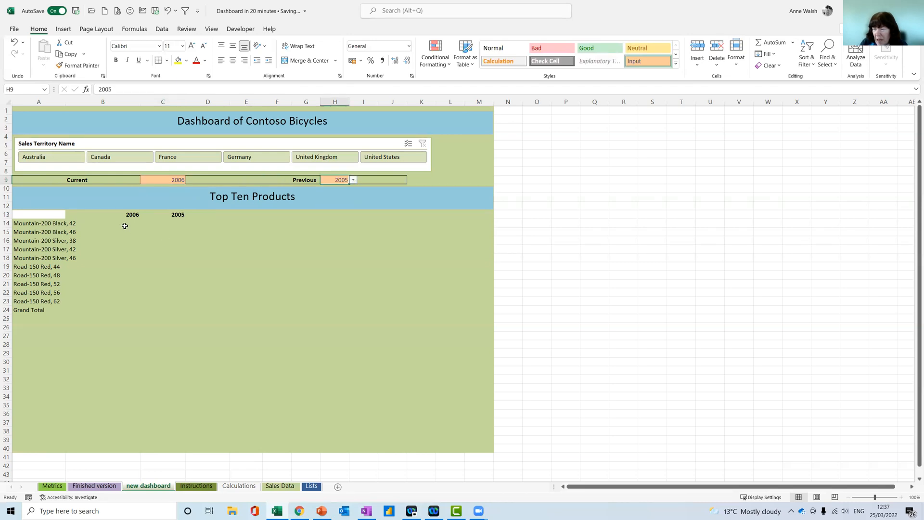
Enter a GETPIVOTDATA formula in B14 that references cell B5 of the top-products pivot table on the Calculations sheet
{"action": "left_click", "coordinate": [127, 223]}
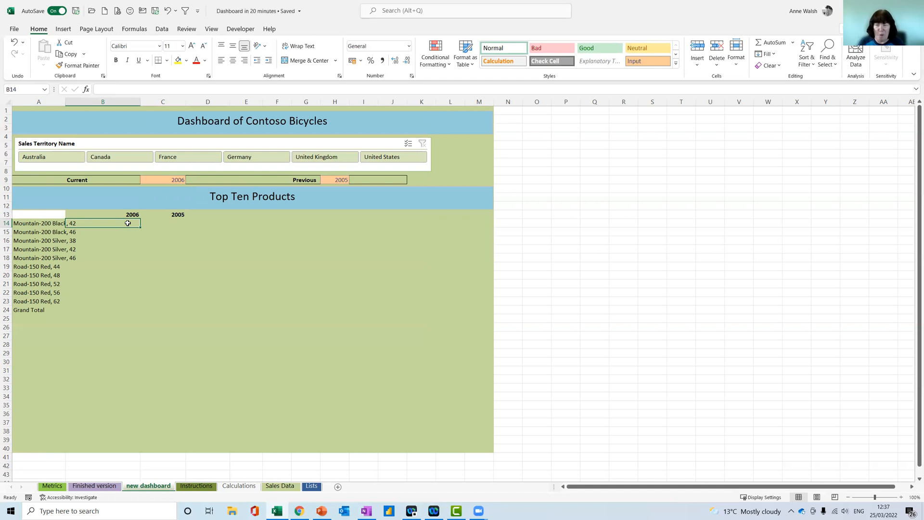
{"action": "type", "text": "="}
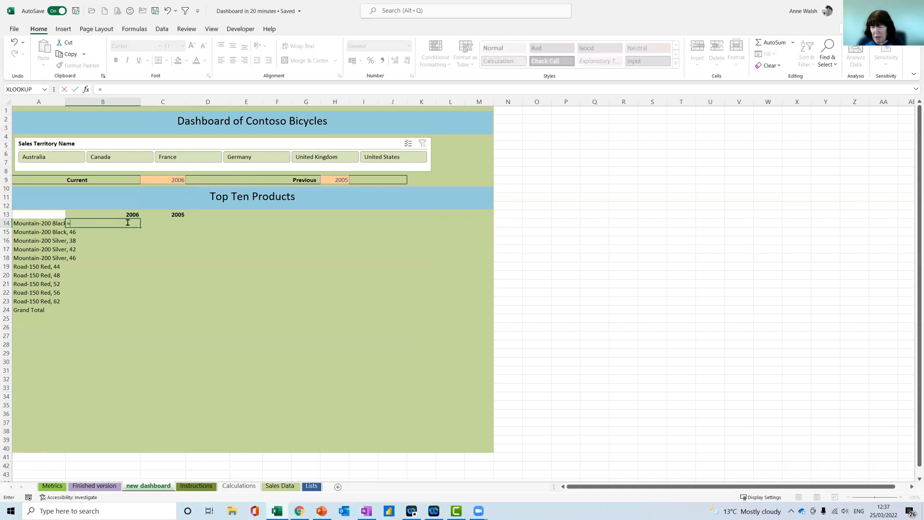
{"action": "left_click", "coordinate": [238, 486]}
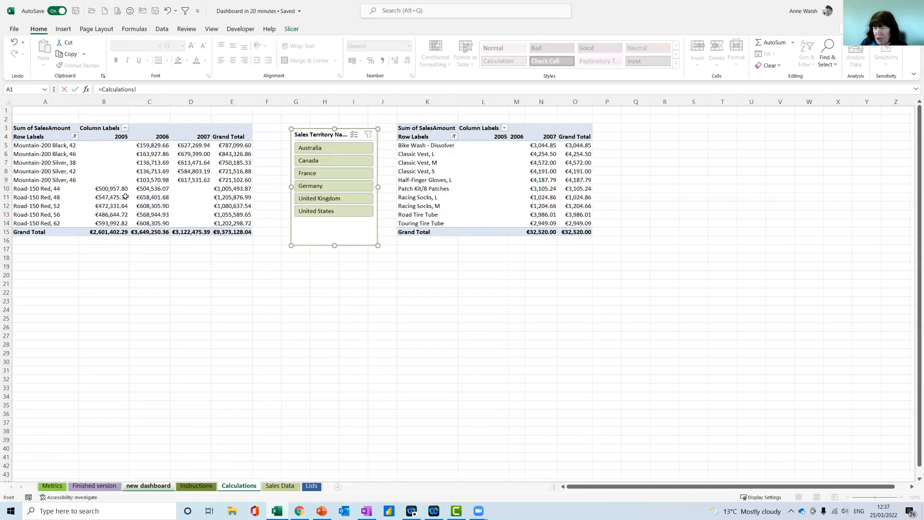
{"action": "left_click", "coordinate": [101, 146]}
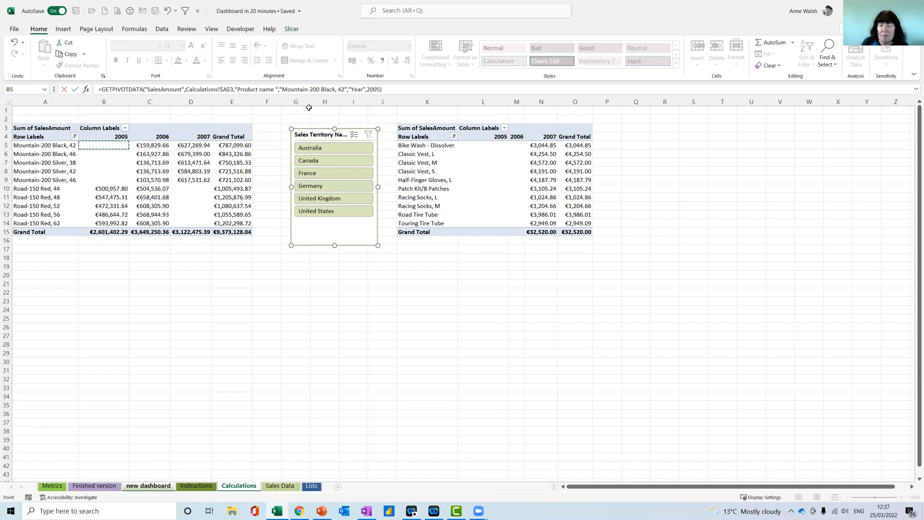
{"action": "key", "text": "Return"}
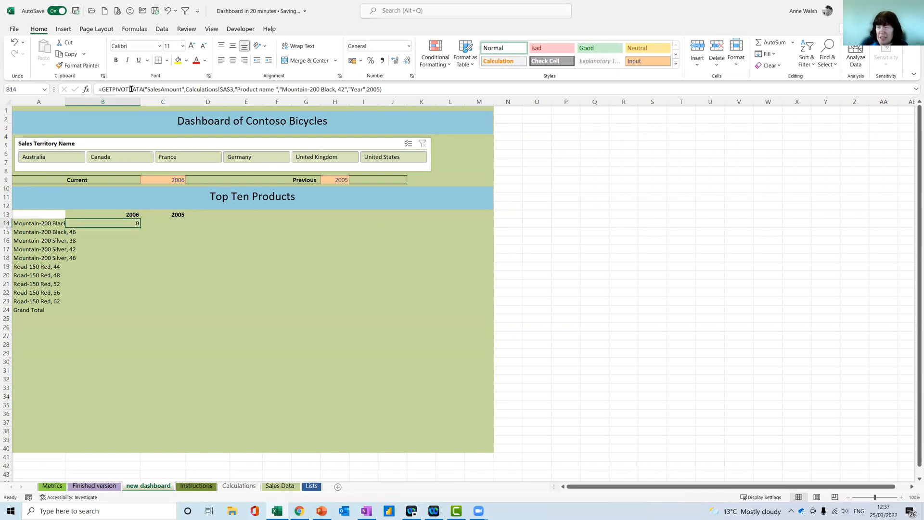
In B14's GETPIVOTDATA arguments, replace the hard-coded Item1 product name with the column-locked reference $A14
{"action": "left_click", "coordinate": [86, 89]}
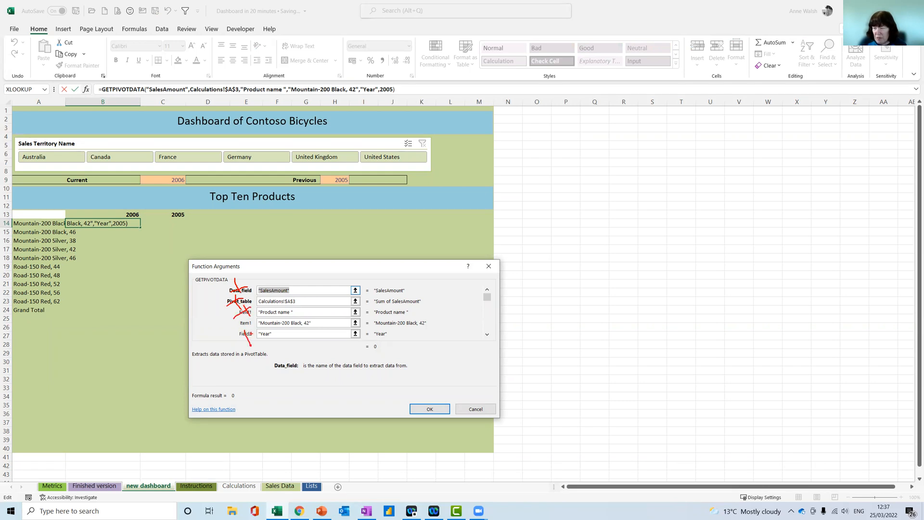
{"action": "key", "text": "Escape"}
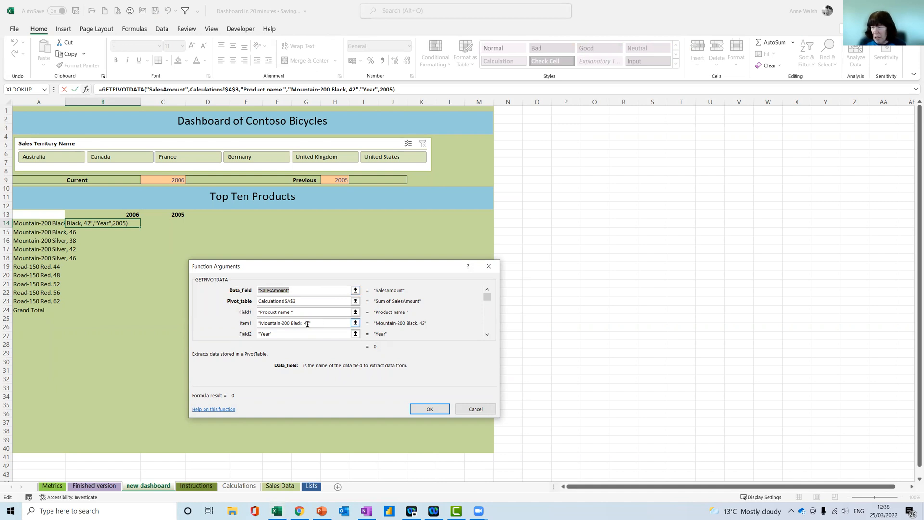
{"action": "left_click_drag", "start_coordinate": [316, 327], "coordinate": [250, 323]}
{"action": "key", "text": "BackSpace"}
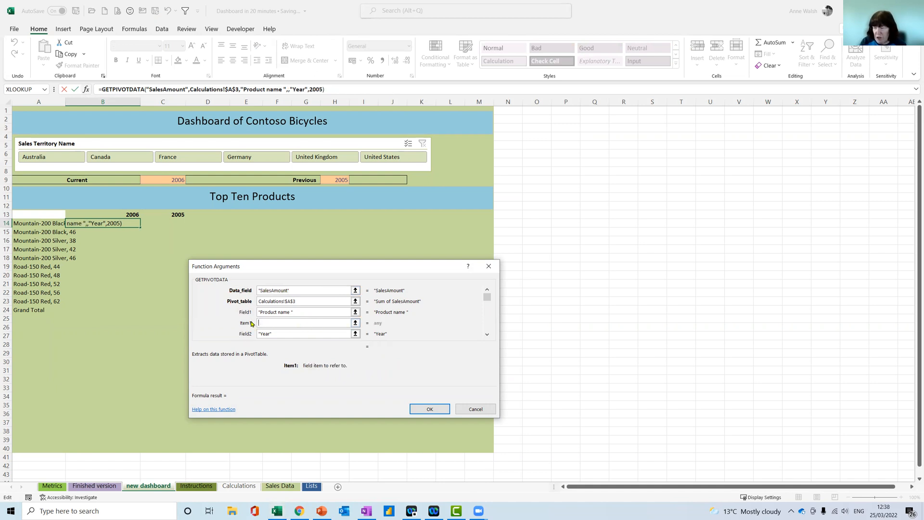
{"action": "left_click", "coordinate": [26, 225]}
{"action": "key", "text": "F4"}
{"action": "key", "text": "F4"}
{"action": "key", "text": "F4"}
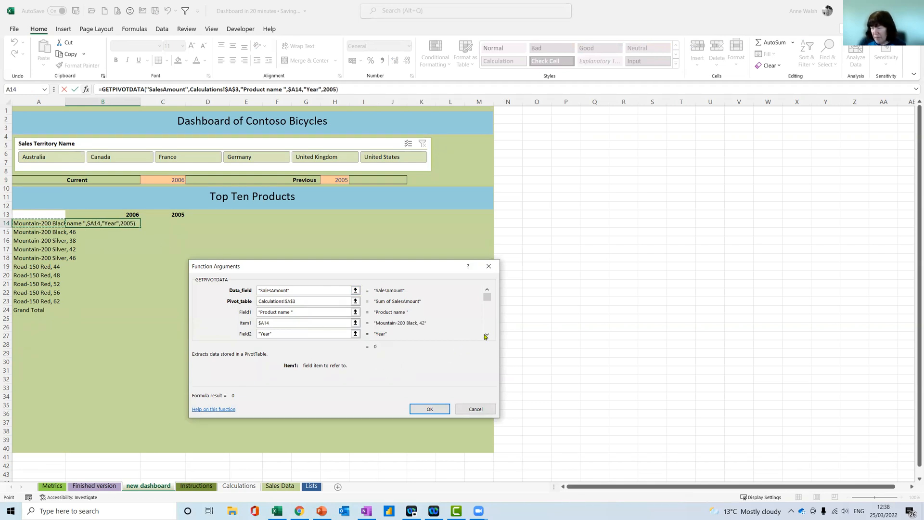
Replace the hard-coded 2005 in B14's Item2 argument with the absolute reference $B$13 and accept the formula
{"action": "left_click", "coordinate": [486, 334]}
{"action": "left_click", "coordinate": [487, 334]}
{"action": "double_click", "coordinate": [281, 322]}
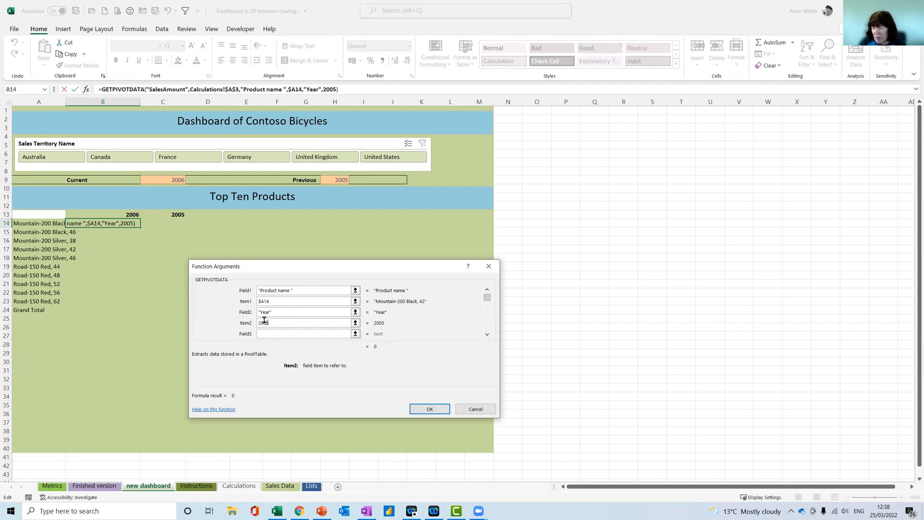
{"action": "key", "text": "BackSpace"}
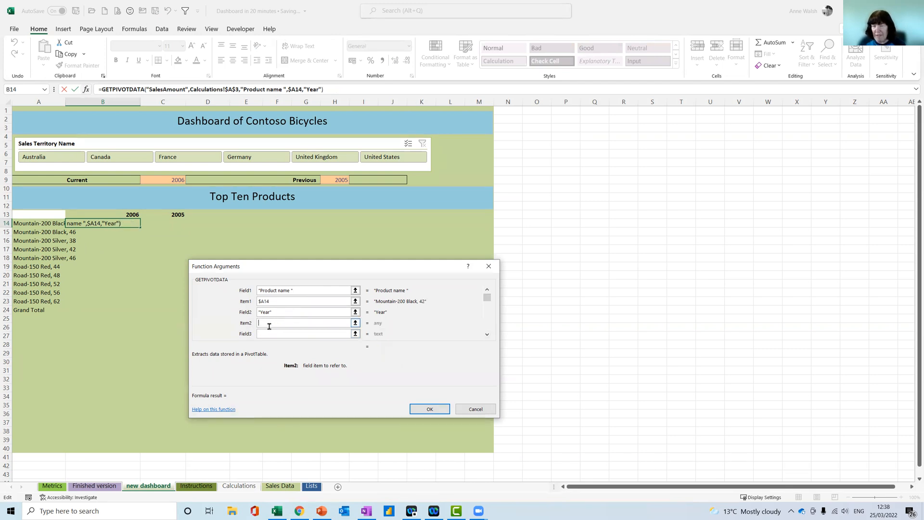
{"action": "left_click", "coordinate": [135, 214]}
{"action": "key", "text": "F4"}
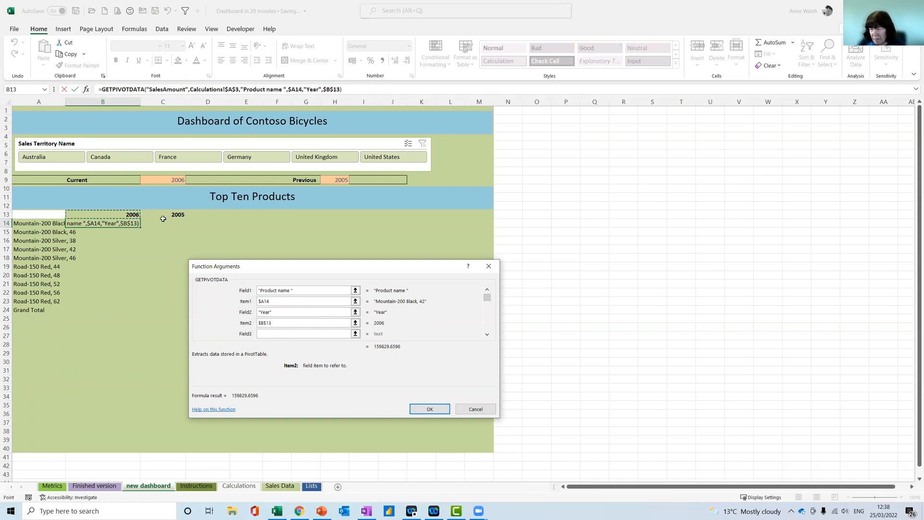
{"action": "key", "text": "Return"}
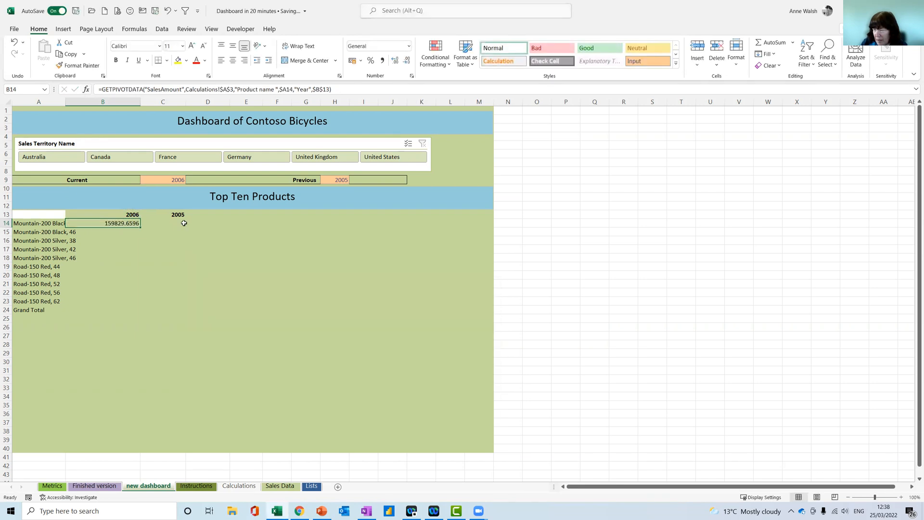
Apply the euro accounting format to B14 and fill its formula down to B23
{"action": "left_click", "coordinate": [361, 60]}
{"action": "left_click", "coordinate": [385, 122]}
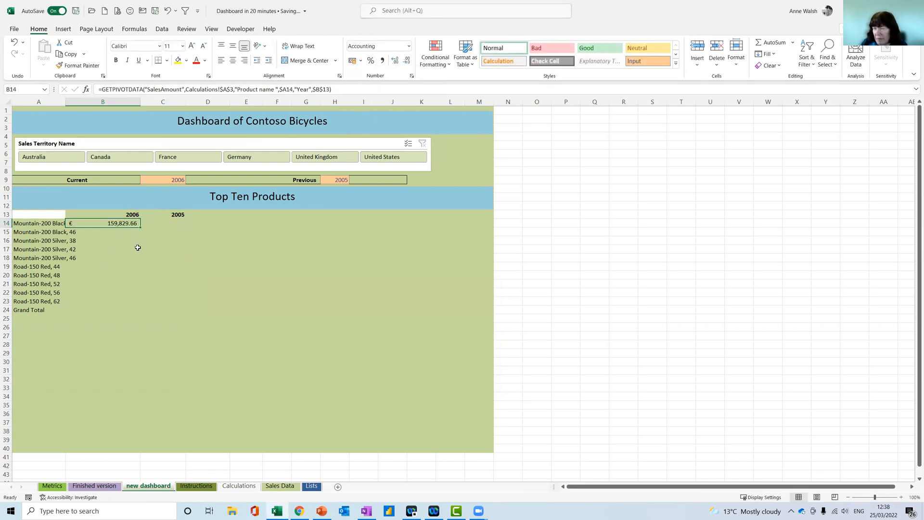
{"action": "left_click_drag", "start_coordinate": [140, 227], "coordinate": [145, 303]}
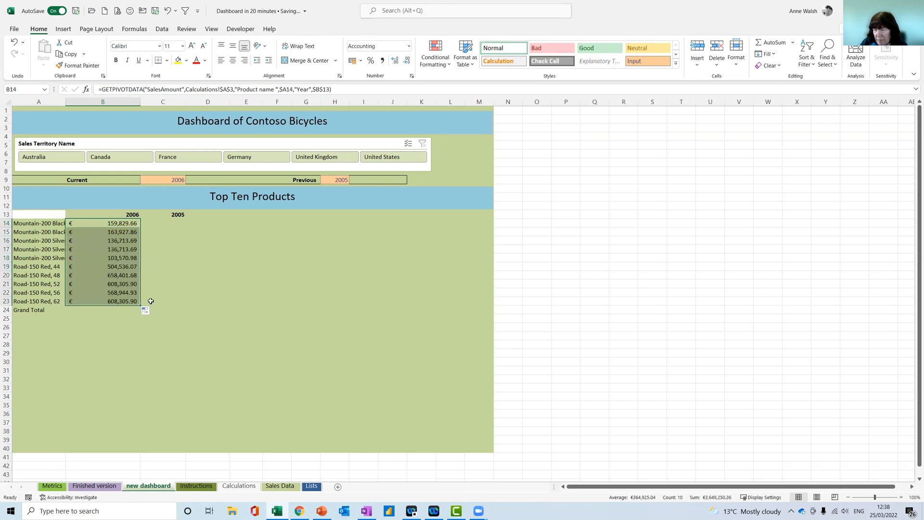
Enter a GETPIVOTDATA formula in C14 that references cell B5 of the pivot table on the Calculations sheet
{"action": "left_click", "coordinate": [172, 222]}
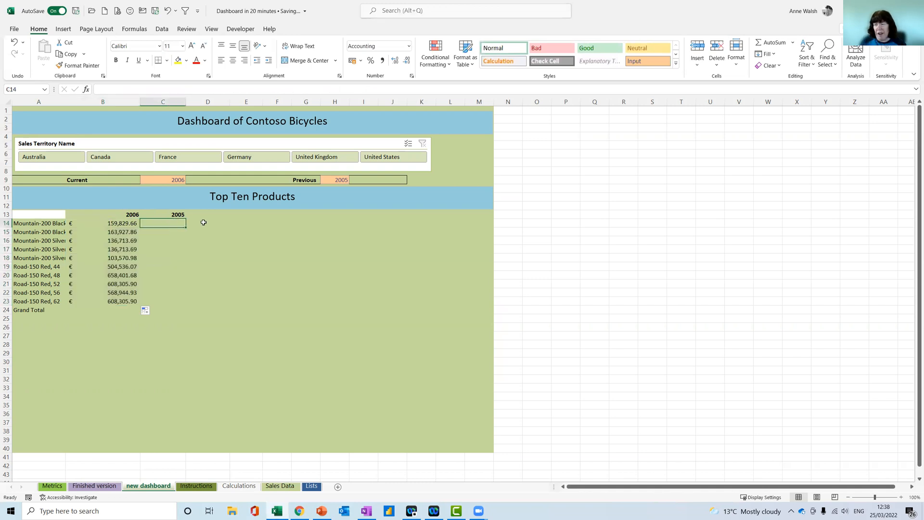
{"action": "type", "text": "="}
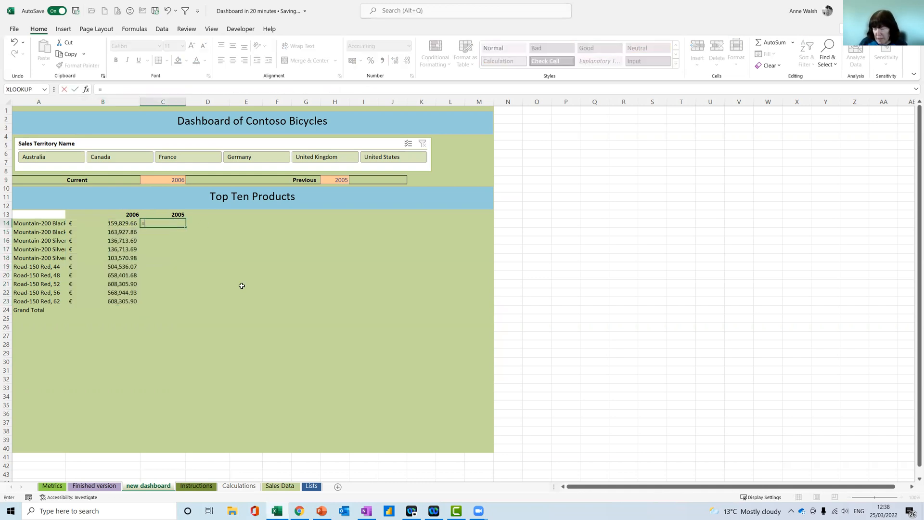
{"action": "left_click", "coordinate": [236, 486]}
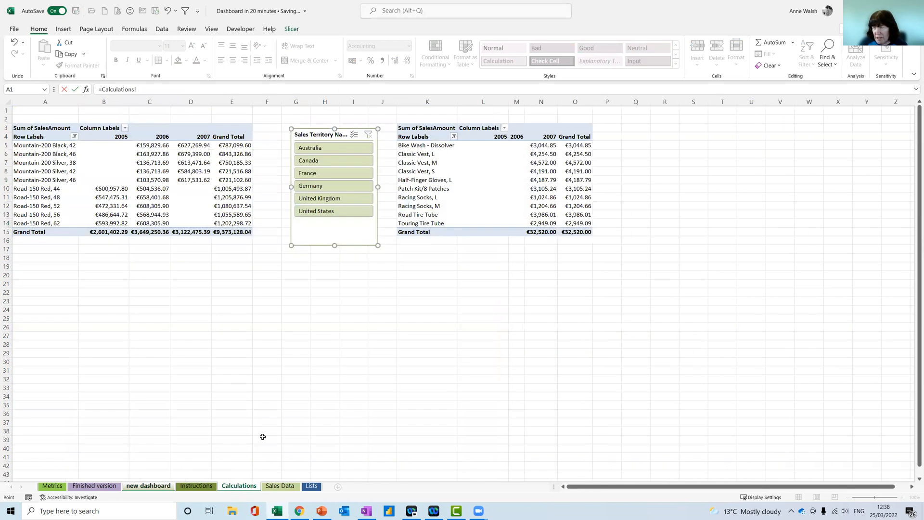
{"action": "left_click", "coordinate": [116, 147]}
{"action": "key", "text": "Return"}
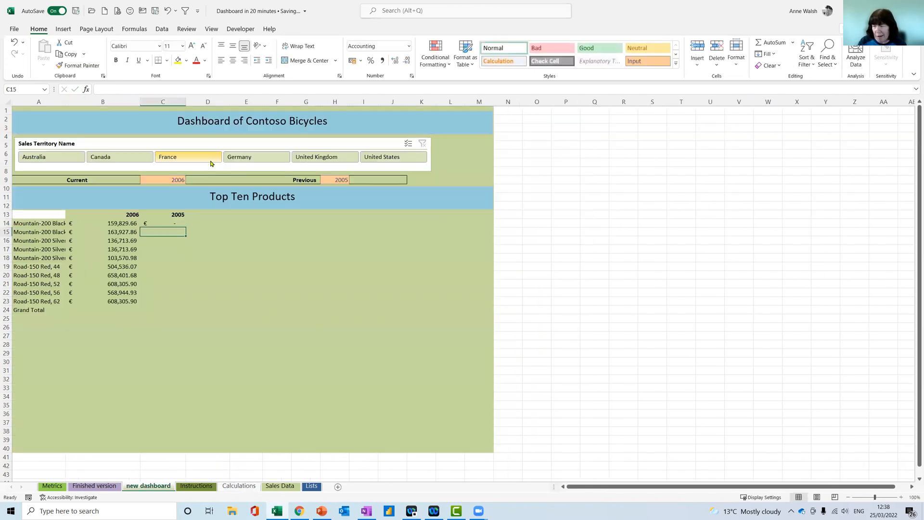
In C14's GETPIVOTDATA arguments, replace the hard-coded Item1 product name with the column-locked reference $A14
{"action": "left_click", "coordinate": [182, 224]}
{"action": "left_click", "coordinate": [85, 90]}
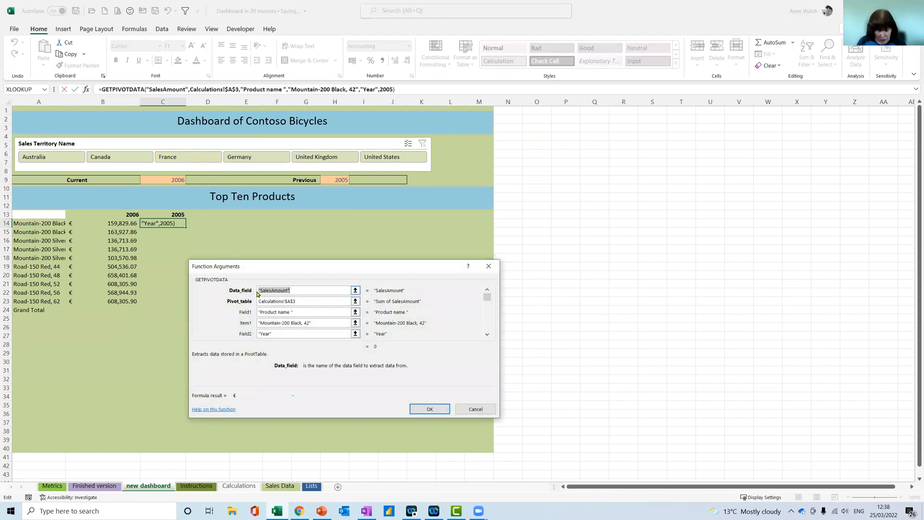
{"action": "left_click_drag", "start_coordinate": [322, 324], "coordinate": [245, 329]}
{"action": "left_click_drag", "start_coordinate": [330, 324], "coordinate": [258, 321]}
{"action": "key", "text": "BackSpace"}
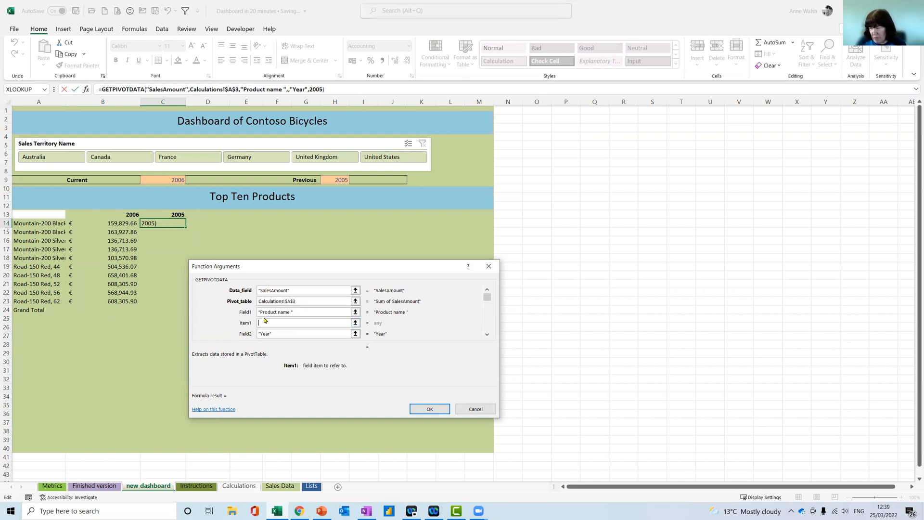
{"action": "left_click", "coordinate": [29, 225]}
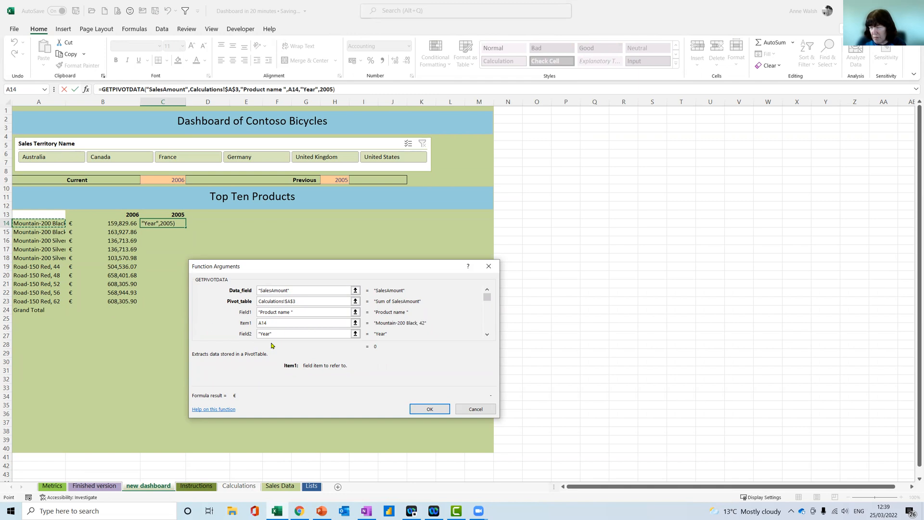
{"action": "key", "text": "F4"}
{"action": "key", "text": "F4"}
{"action": "key", "text": "F4"}
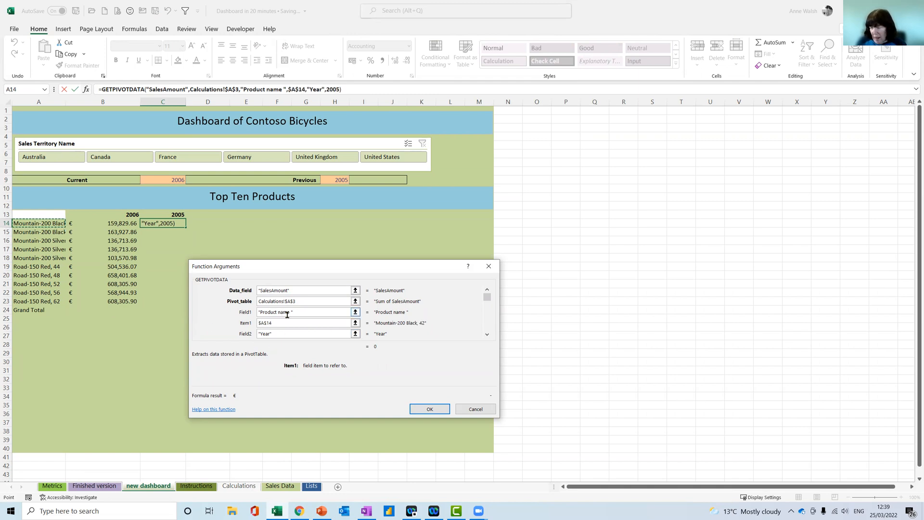
Replace the 2005 in C14's Item2 argument with $C$13, accept the formula and fill it down to C23
{"action": "left_click", "coordinate": [487, 334]}
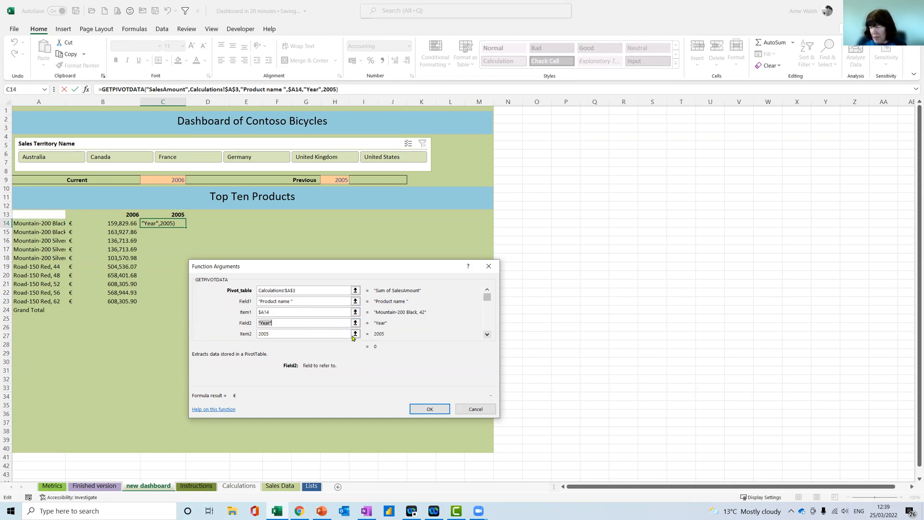
{"action": "left_click", "coordinate": [248, 335]}
{"action": "key", "text": "BackSpace"}
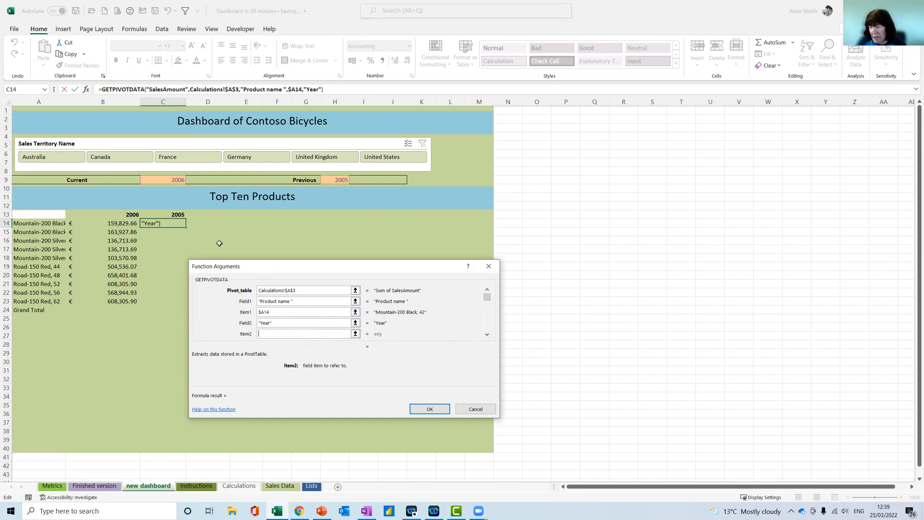
{"action": "left_click", "coordinate": [178, 214]}
{"action": "key", "text": "F4"}
{"action": "left_click", "coordinate": [429, 408]}
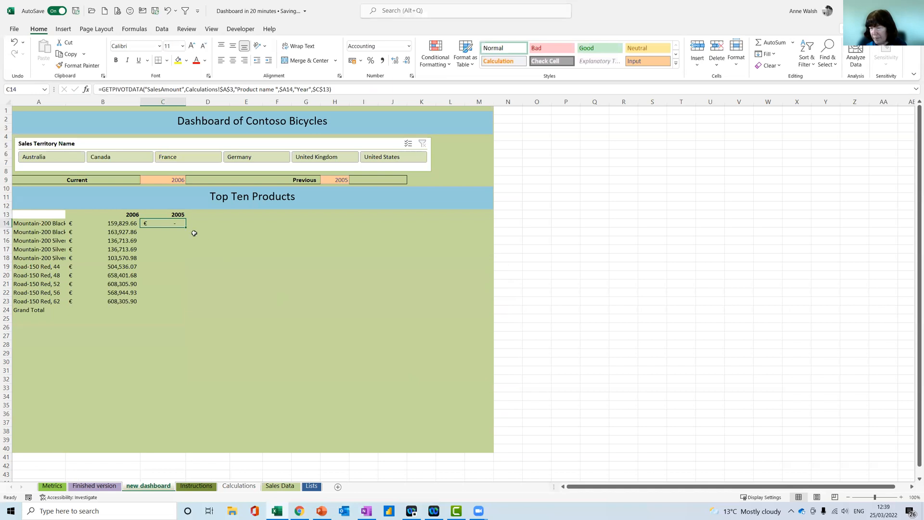
{"action": "left_click_drag", "start_coordinate": [185, 227], "coordinate": [184, 303]}
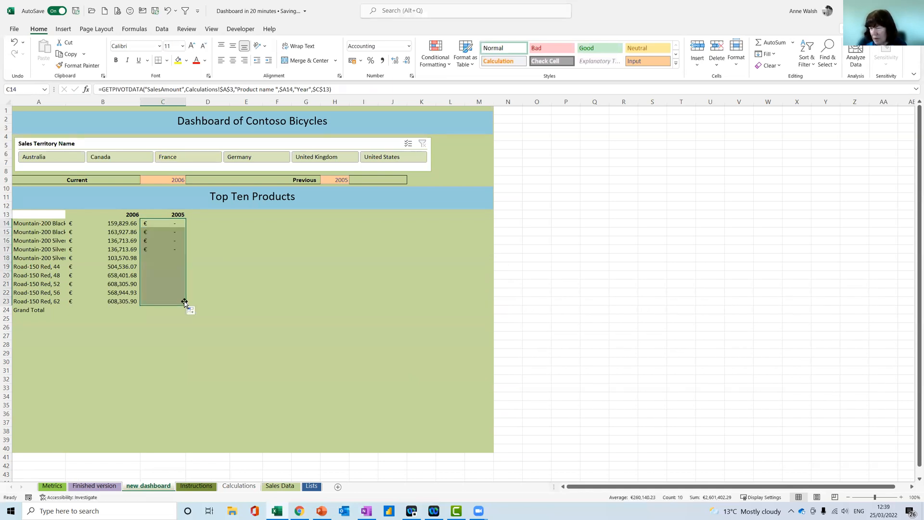
Add the AutoSum formula =SUM(B13:B23) in the Grand Total cell B24 and copy it across to C24
{"action": "left_click", "coordinate": [104, 312]}
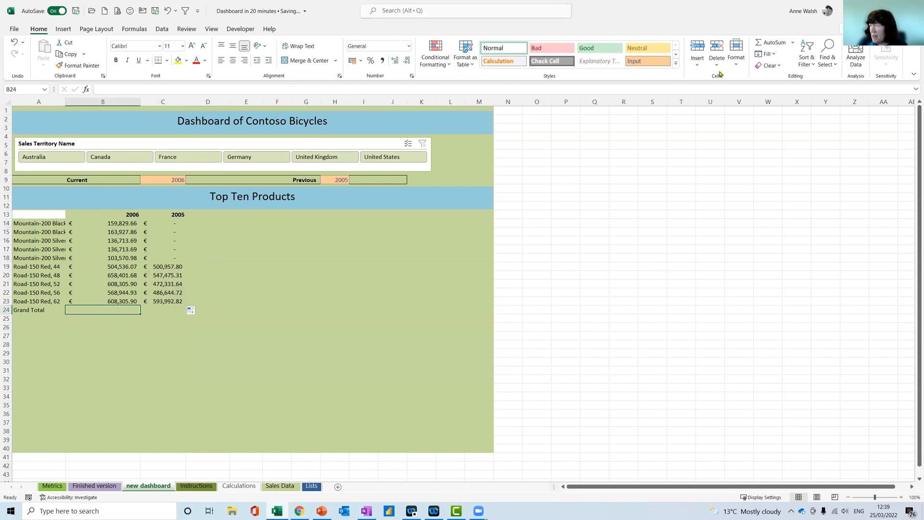
{"action": "left_click", "coordinate": [769, 43]}
{"action": "key", "text": "Return"}
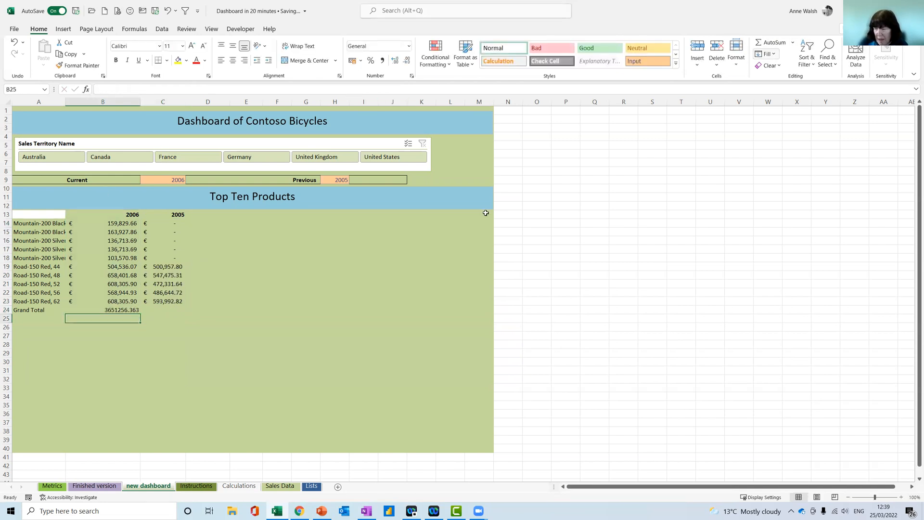
{"action": "left_click", "coordinate": [137, 312]}
{"action": "left_click_drag", "start_coordinate": [140, 312], "coordinate": [181, 312]}
Add the column heading Difference in D13
{"action": "left_click", "coordinate": [207, 217]}
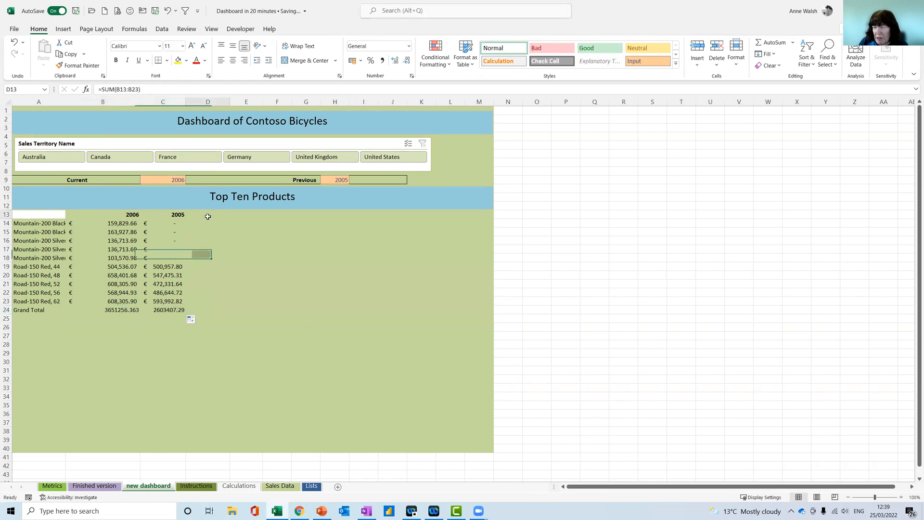
{"action": "type", "text": "Difference"}
{"action": "key", "text": "Return"}
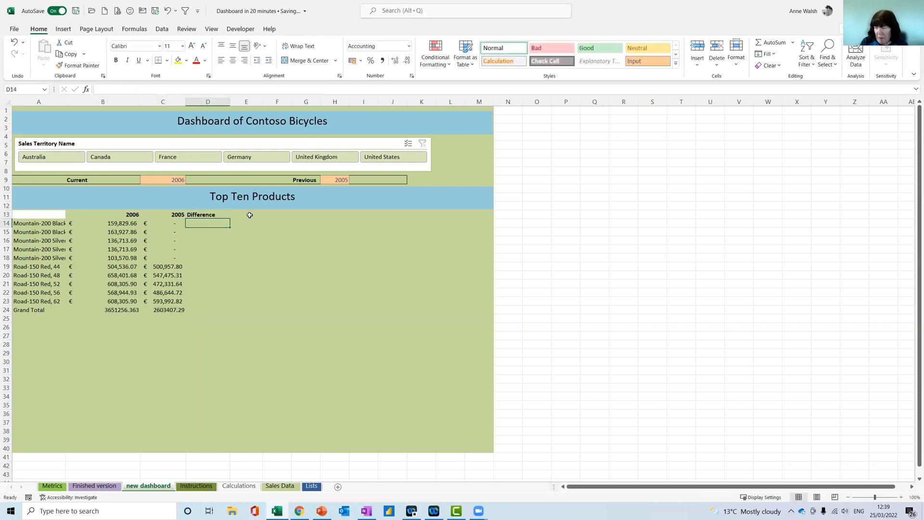
Enter the relative change formula =(B14-C14)/C14 in D14 under the Difference heading
{"action": "type", "text": "="}
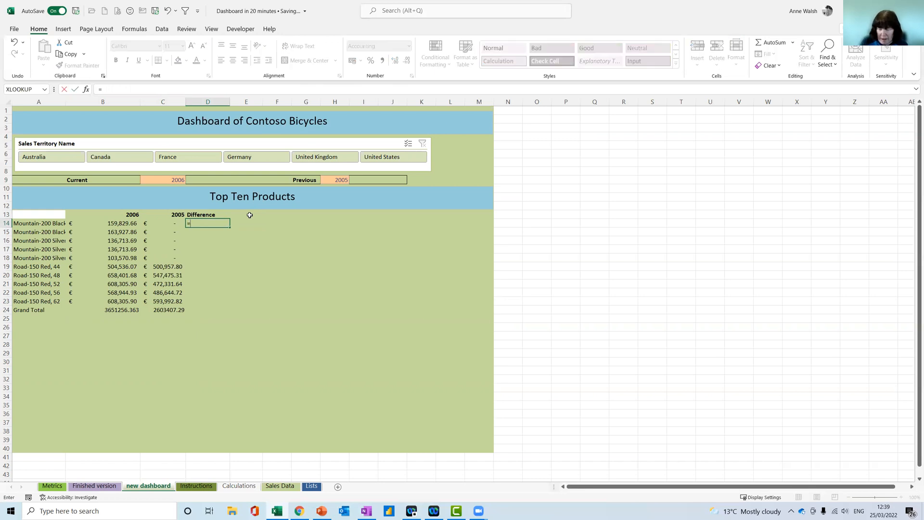
{"action": "type", "text": "("}
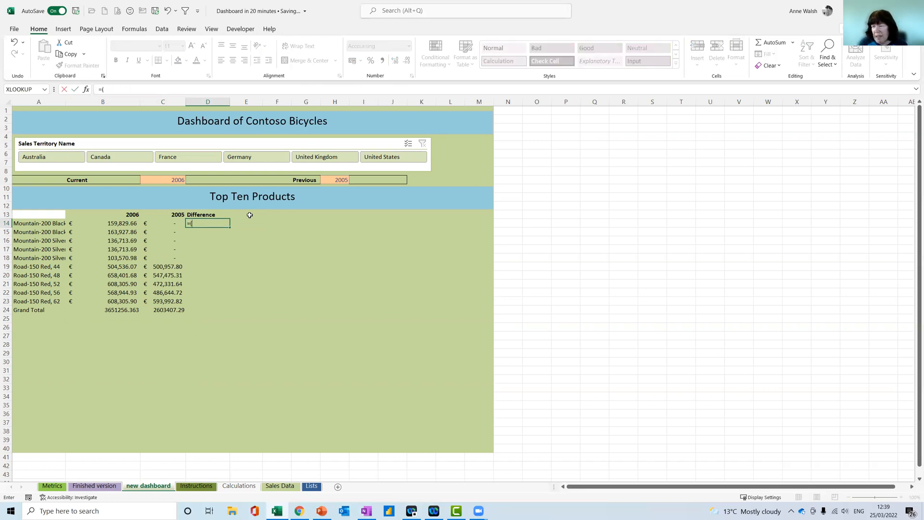
{"action": "left_click", "coordinate": [134, 224]}
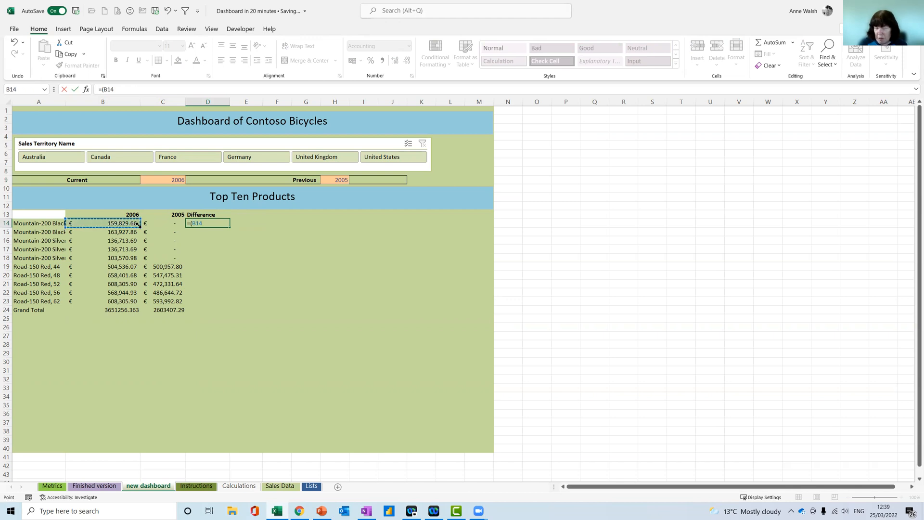
{"action": "left_click", "coordinate": [174, 222]}
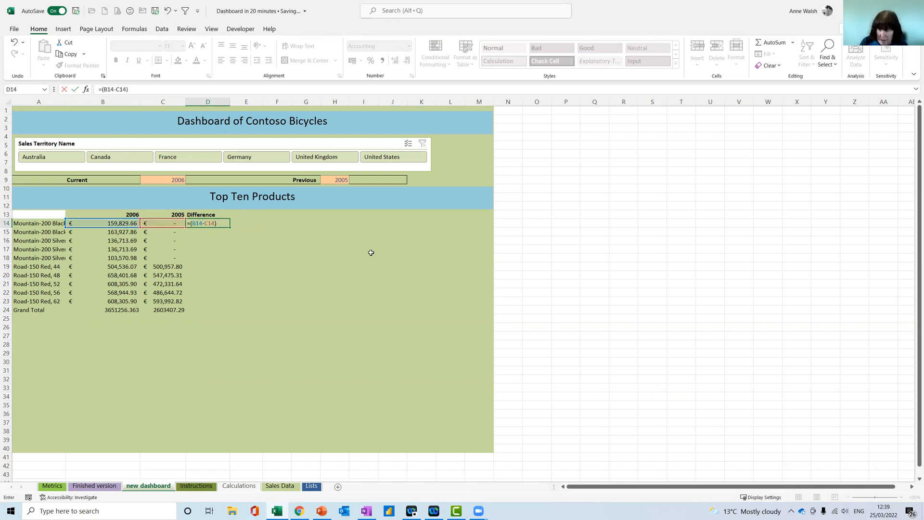
{"action": "left_click", "coordinate": [173, 224]}
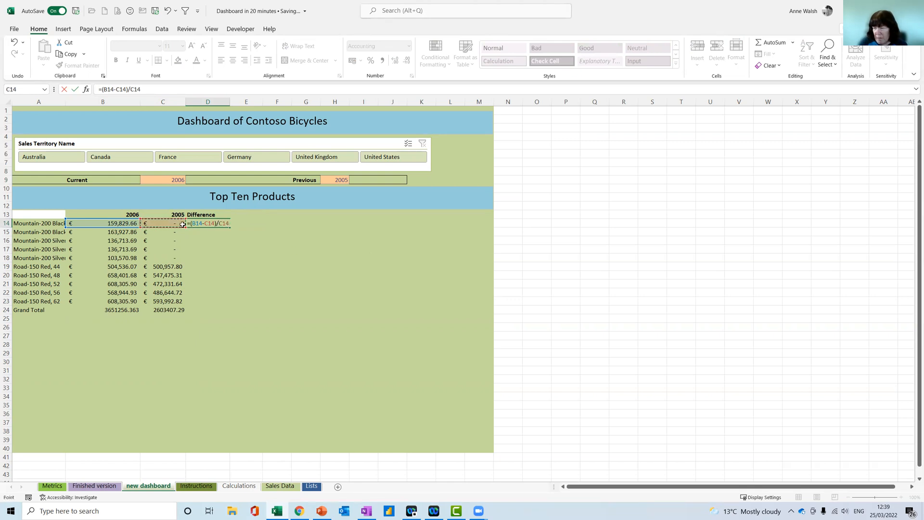
{"action": "key", "text": "Return"}
{"action": "left_click", "coordinate": [204, 225]}
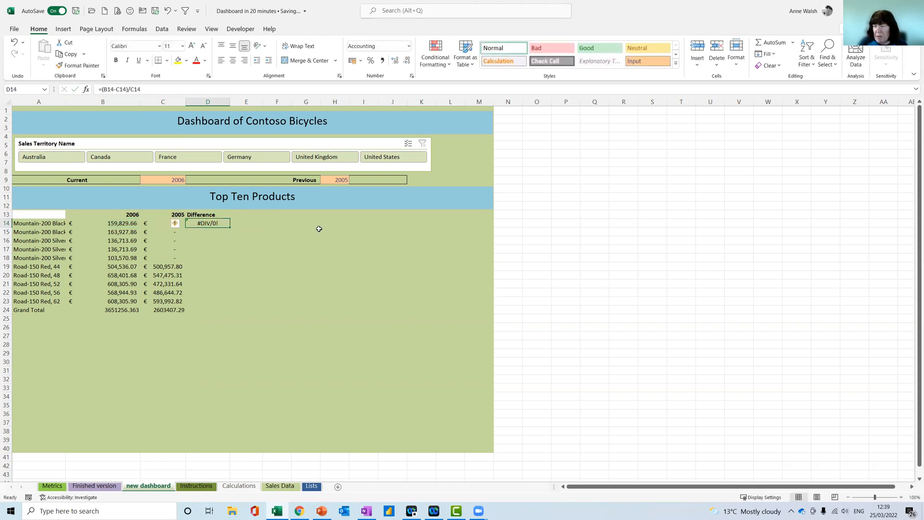
Wrap D14's formula in IFERROR with 0 as the fallback value, giving =IFERROR((B14-C14)/C14,0)
{"action": "left_click", "coordinate": [101, 89]}
{"action": "type", "text": "iferror("}
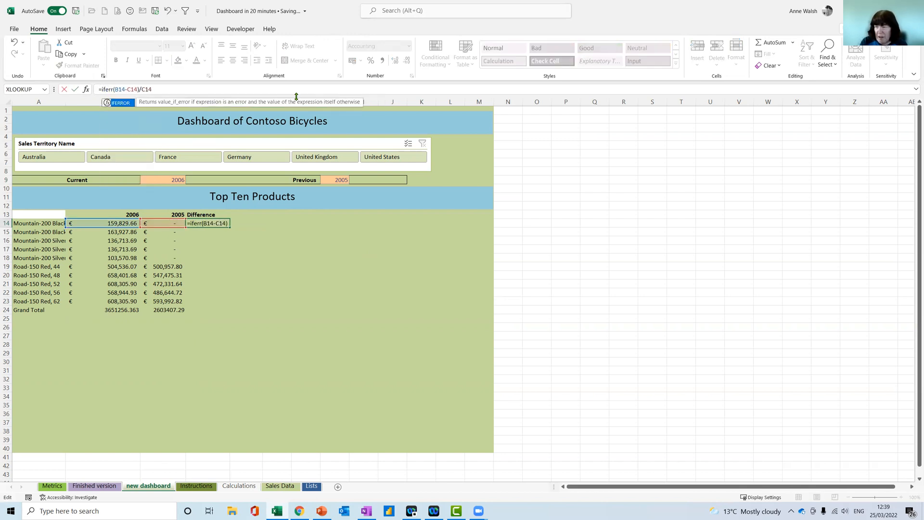
{"action": "left_click", "coordinate": [206, 86]}
{"action": "type", "text": ",0)"}
{"action": "key", "text": "Return"}
Format D14 as a percentage and fill it down to the Grand Total row, D24
{"action": "left_click", "coordinate": [205, 223]}
{"action": "left_click", "coordinate": [371, 60]}
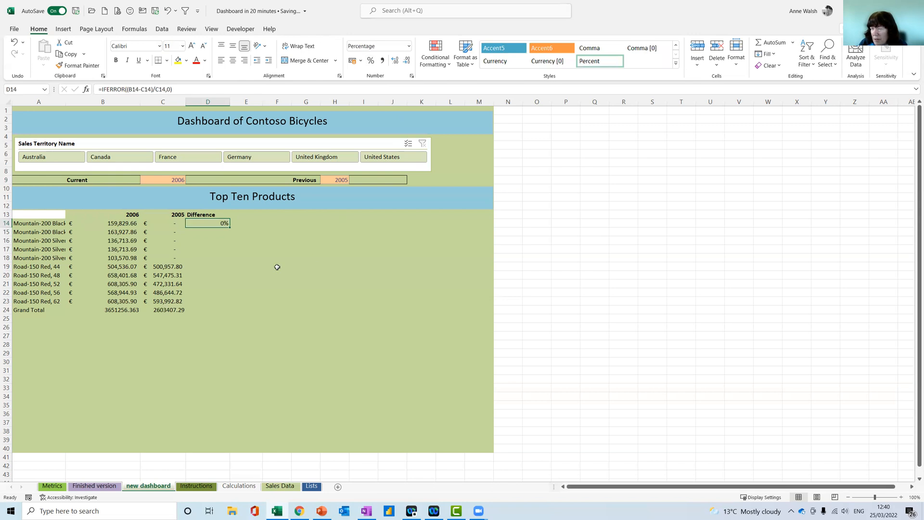
{"action": "left_click_drag", "start_coordinate": [235, 226], "coordinate": [223, 312]}
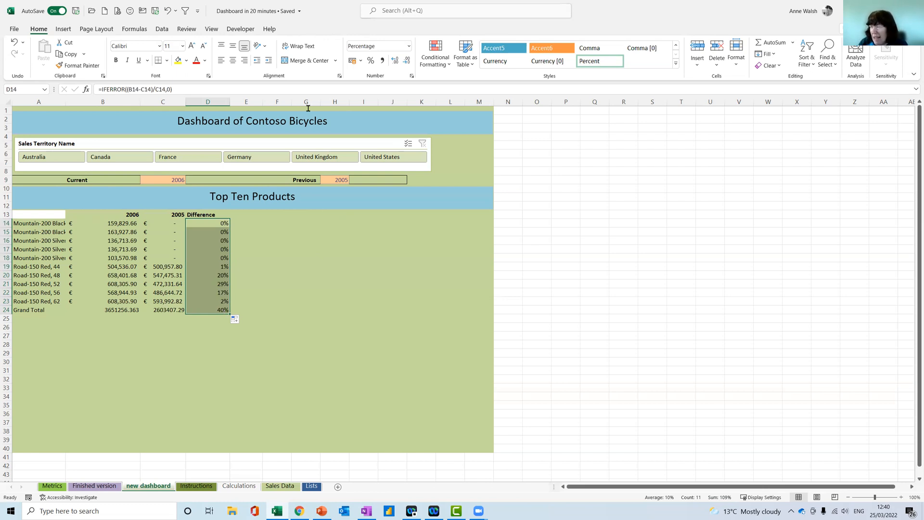
Apply the three coloured arrows icon set to D14:D24 as conditional formatting
{"action": "left_click", "coordinate": [441, 68]}
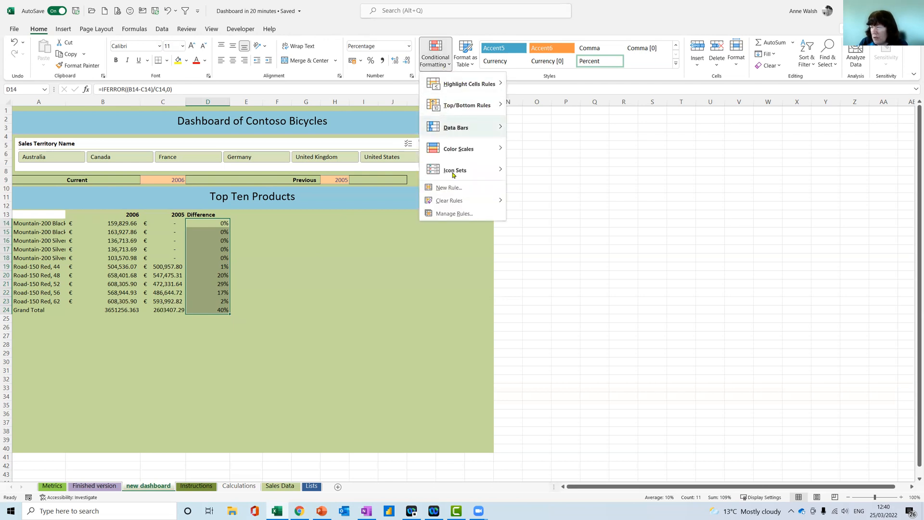
{"action": "mouse_move", "coordinate": [456, 172]}
{"action": "left_click", "coordinate": [511, 177]}
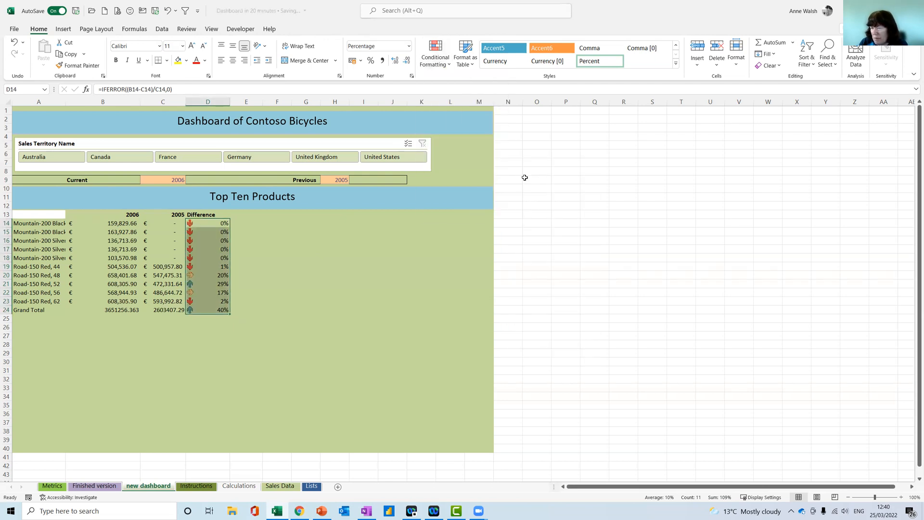
Edit the icon set rule for D14:D24 and change both threshold types to Number
{"action": "left_click", "coordinate": [447, 68]}
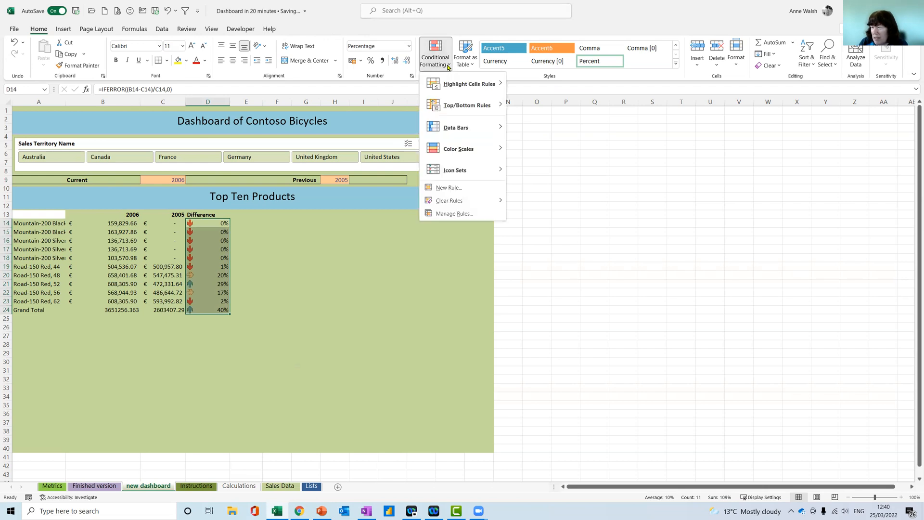
{"action": "left_click", "coordinate": [460, 214]}
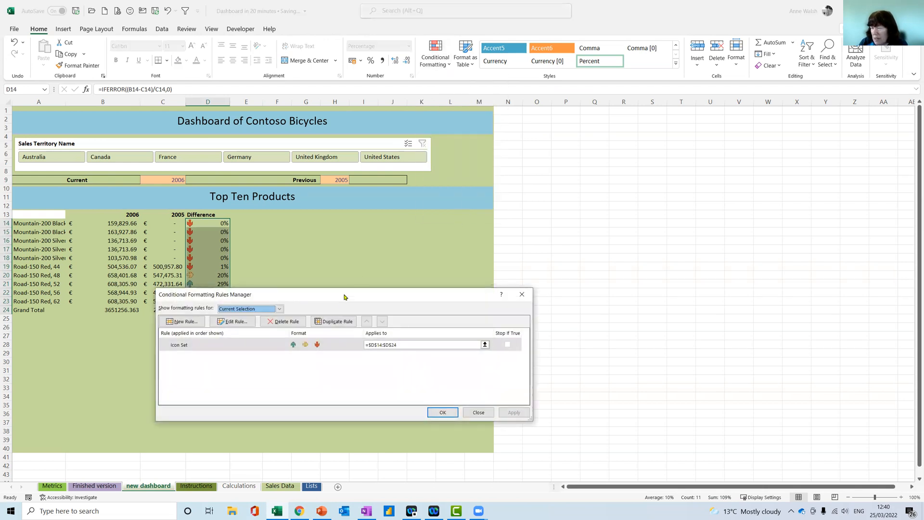
{"action": "left_click_drag", "start_coordinate": [346, 299], "coordinate": [465, 297]}
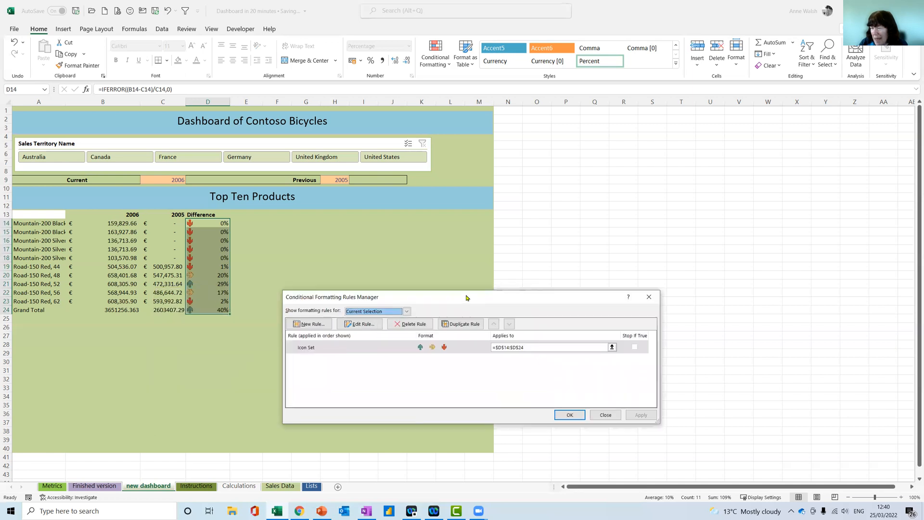
{"action": "left_click", "coordinate": [359, 326]}
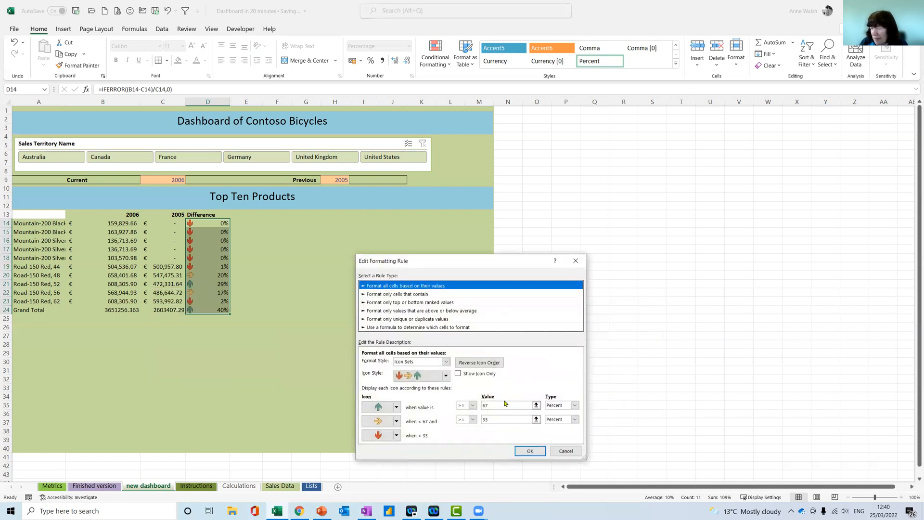
{"action": "left_click", "coordinate": [575, 406]}
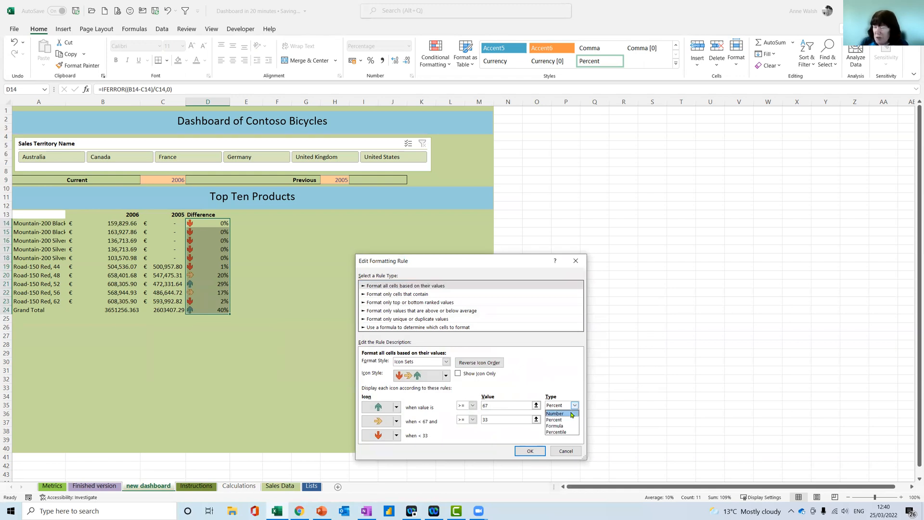
{"action": "left_click", "coordinate": [554, 413]}
{"action": "left_click", "coordinate": [575, 419]}
{"action": "left_click", "coordinate": [556, 427]}
Set the green arrow threshold to >= 1 and the yellow arrow threshold to >= 0.5, and apply the rule
{"action": "left_click", "coordinate": [480, 405]}
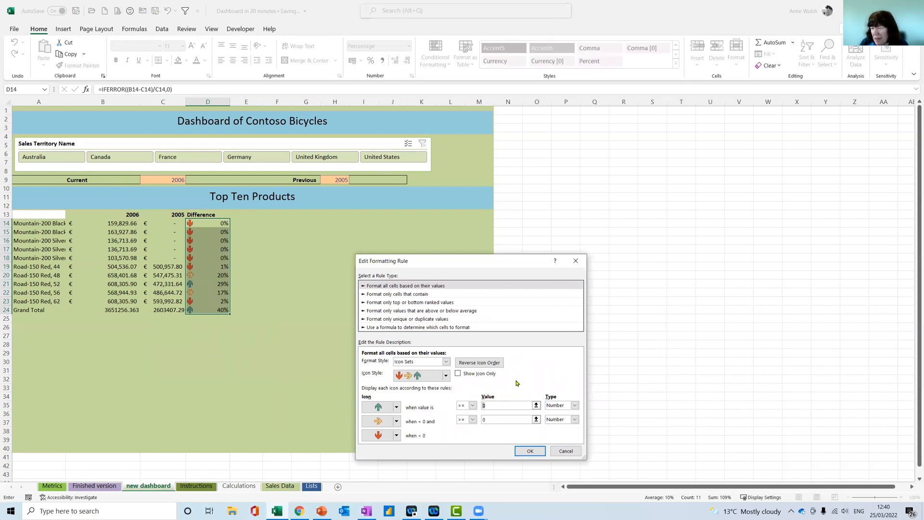
{"action": "type", "text": "100"}
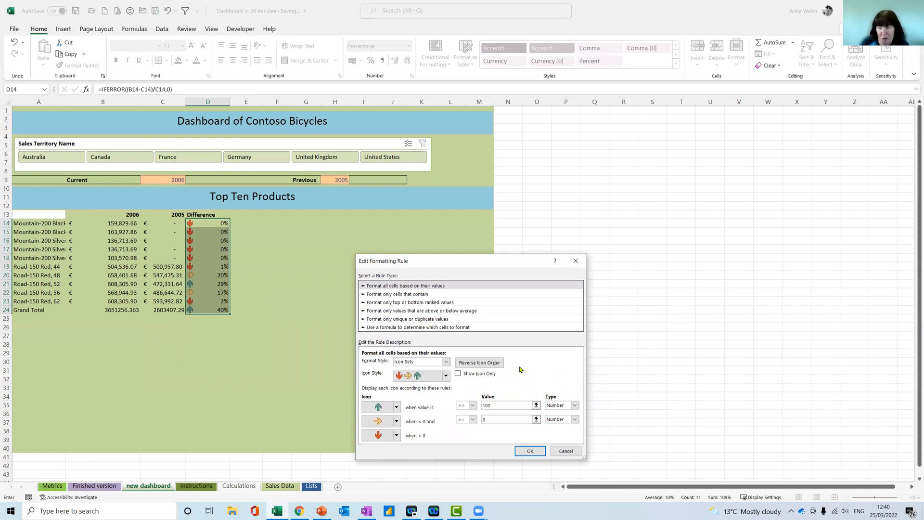
{"action": "left_click", "coordinate": [496, 419]}
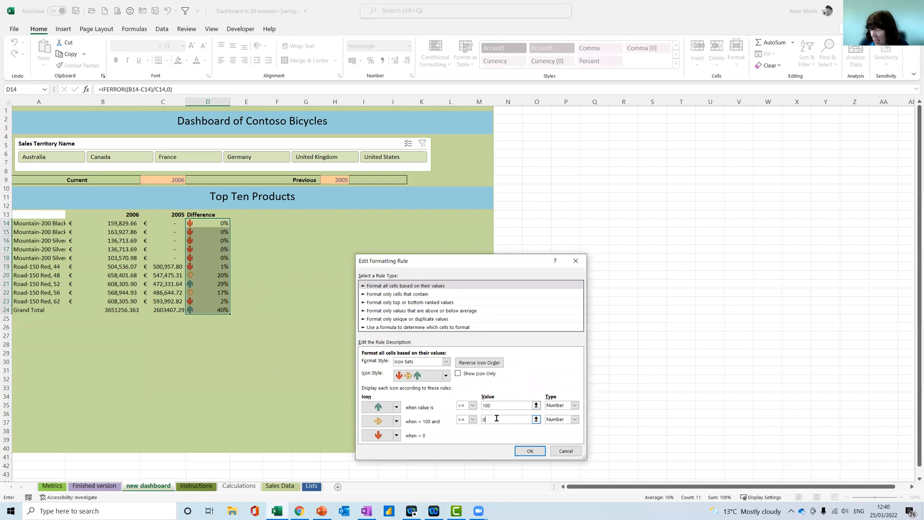
{"action": "key", "text": "BackSpace"}
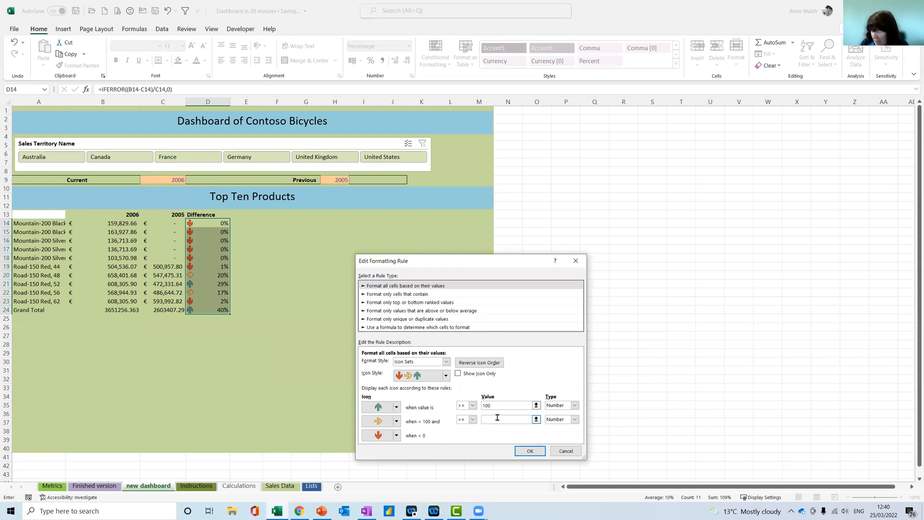
{"action": "left_click_drag", "start_coordinate": [495, 405], "coordinate": [473, 407]}
{"action": "type", "text": "1"}
{"action": "left_click", "coordinate": [497, 419]}
{"action": "left_click", "coordinate": [493, 405]}
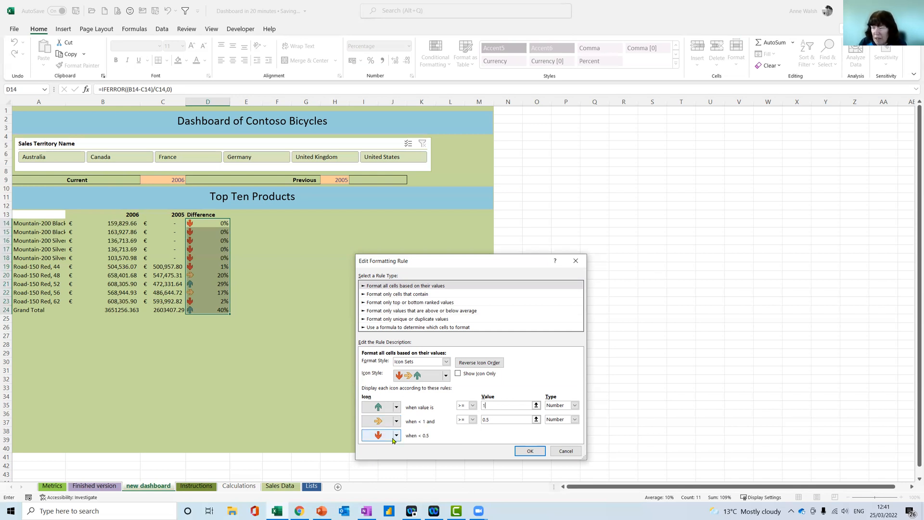
{"action": "left_click", "coordinate": [530, 451]}
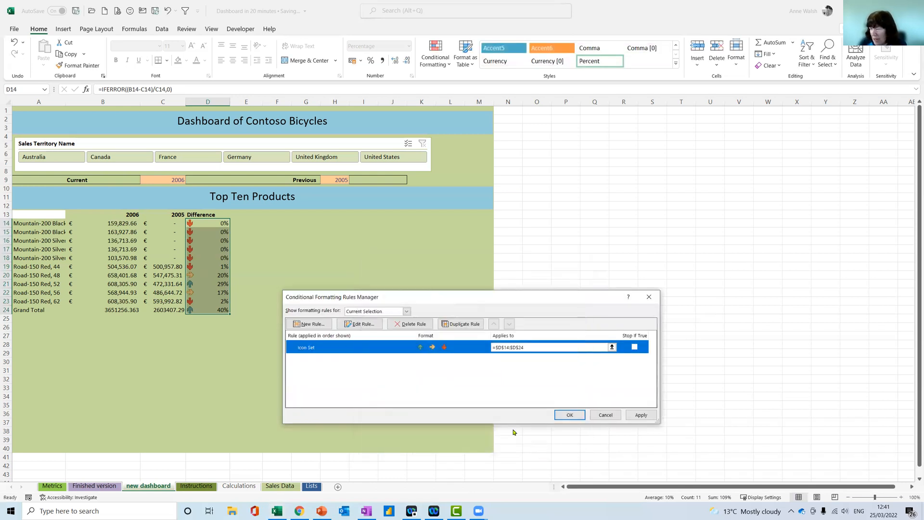
{"action": "left_click", "coordinate": [641, 415]}
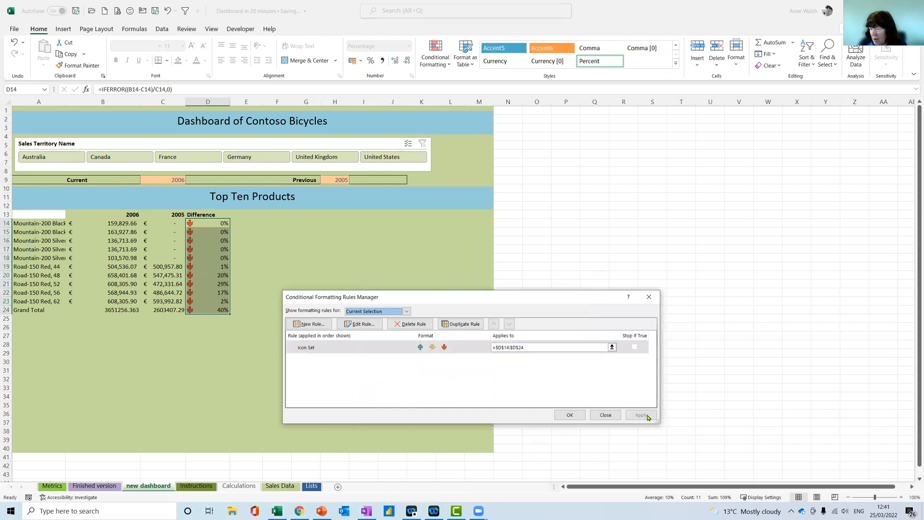
{"action": "left_click", "coordinate": [567, 414]}
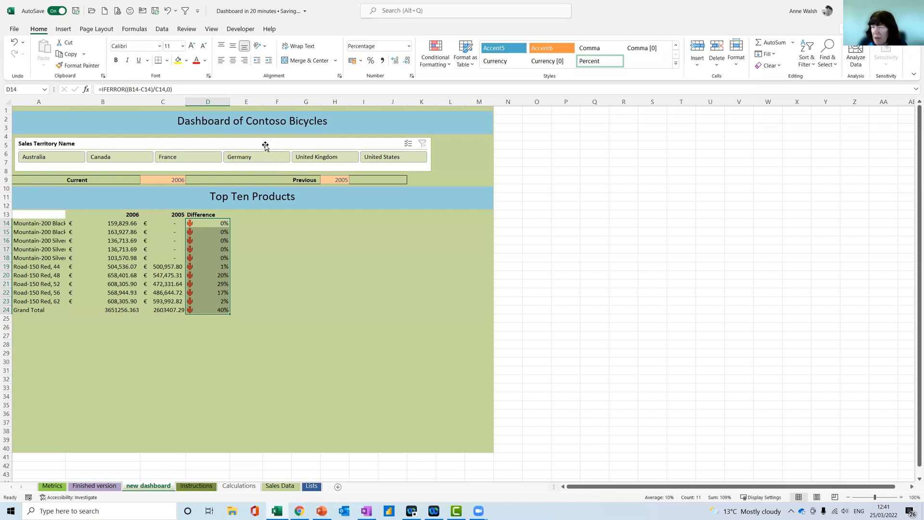
Widen the Sales Territory Name slicer to the dashboard's edge at column M
{"action": "left_click", "coordinate": [313, 145]}
{"action": "left_click_drag", "start_coordinate": [433, 154], "coordinate": [493, 155]}
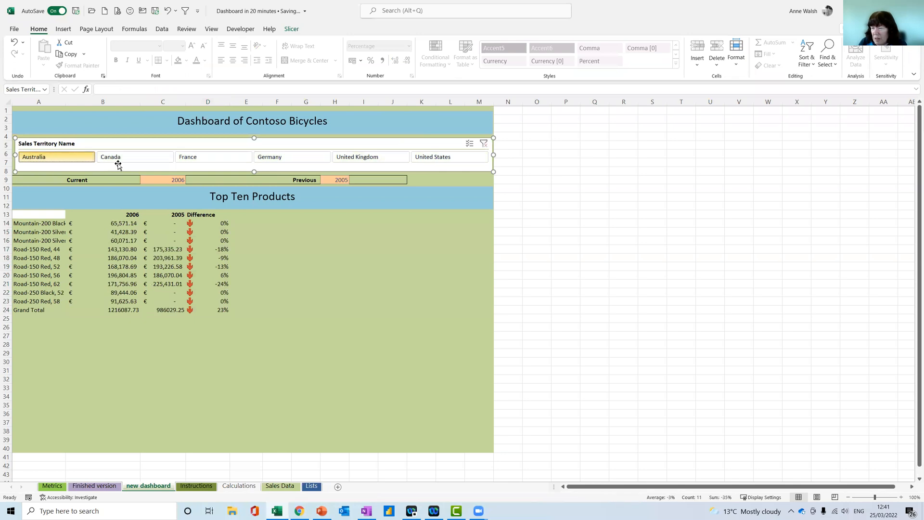
Check the Difference arrows by filtering the slicer to Canada, France, Germany and United Kingdom in turn, ending on United States
{"action": "left_click", "coordinate": [158, 163]}
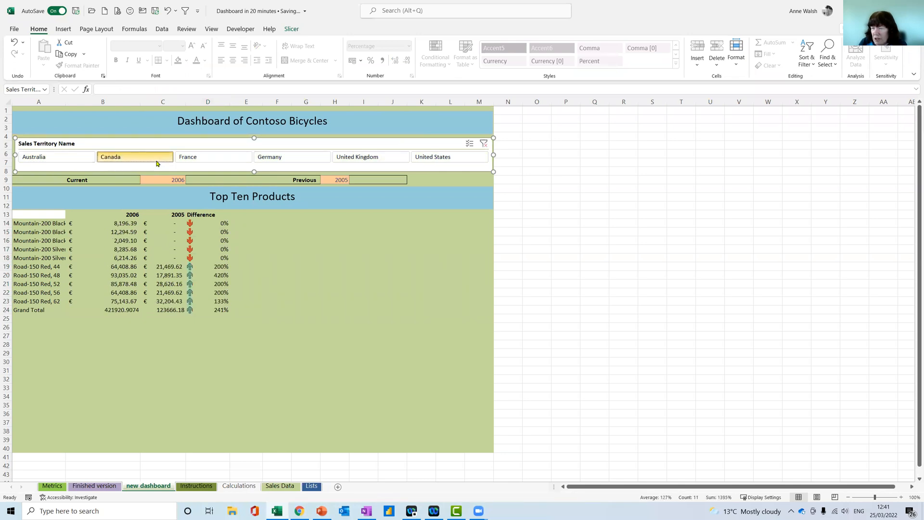
{"action": "left_click", "coordinate": [197, 163]}
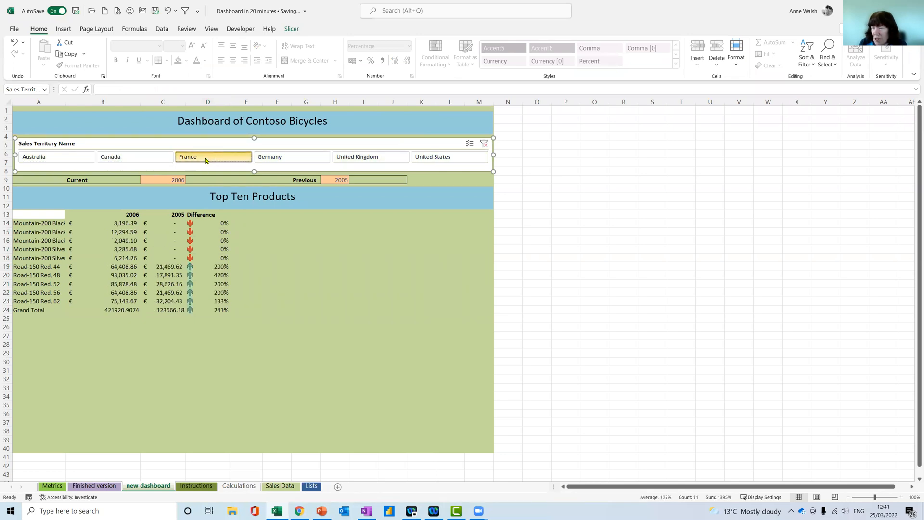
{"action": "left_click", "coordinate": [279, 160]}
{"action": "left_click", "coordinate": [369, 160]}
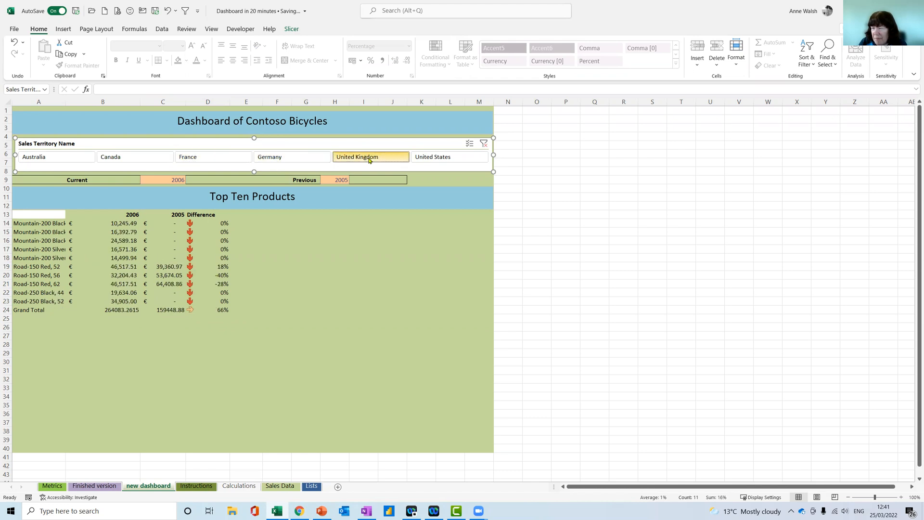
{"action": "left_click", "coordinate": [436, 160]}
{"action": "left_click", "coordinate": [306, 240]}
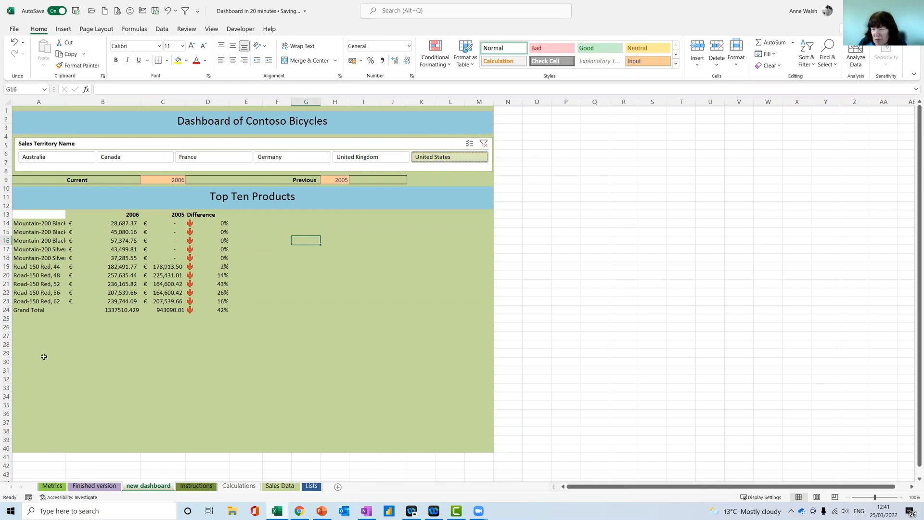
Copy the green background format from blank cell A27 onto cell A13 with Format Painter
{"action": "left_click", "coordinate": [41, 336]}
{"action": "left_click", "coordinate": [79, 66]}
{"action": "left_click", "coordinate": [56, 217]}
{"action": "left_click", "coordinate": [102, 258]}
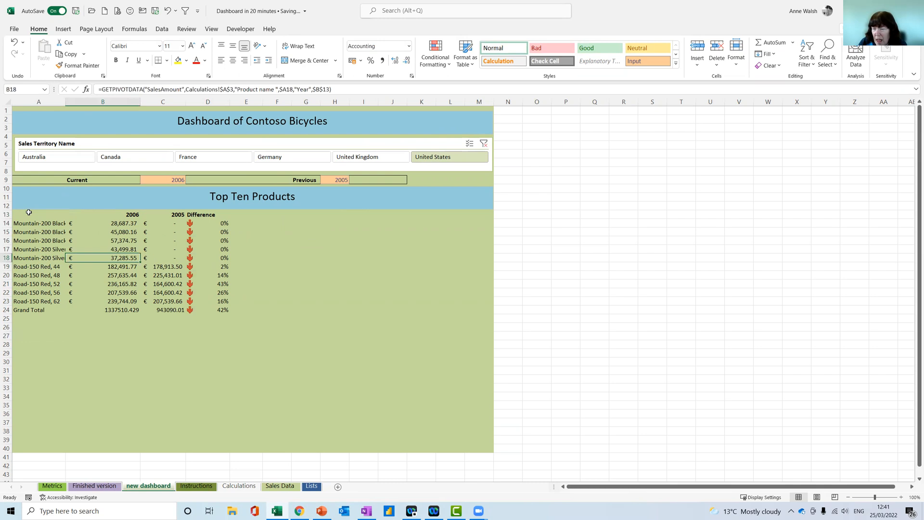
Widen column A to fit the full product names and narrow column B
{"action": "left_click_drag", "start_coordinate": [68, 101], "coordinate": [90, 101]}
{"action": "left_click_drag", "start_coordinate": [162, 106], "coordinate": [143, 103]}
Format the Grand Total row A24:D24 as euro accounting and set D24 back to a percentage
{"action": "left_click_drag", "start_coordinate": [29, 310], "coordinate": [231, 310]}
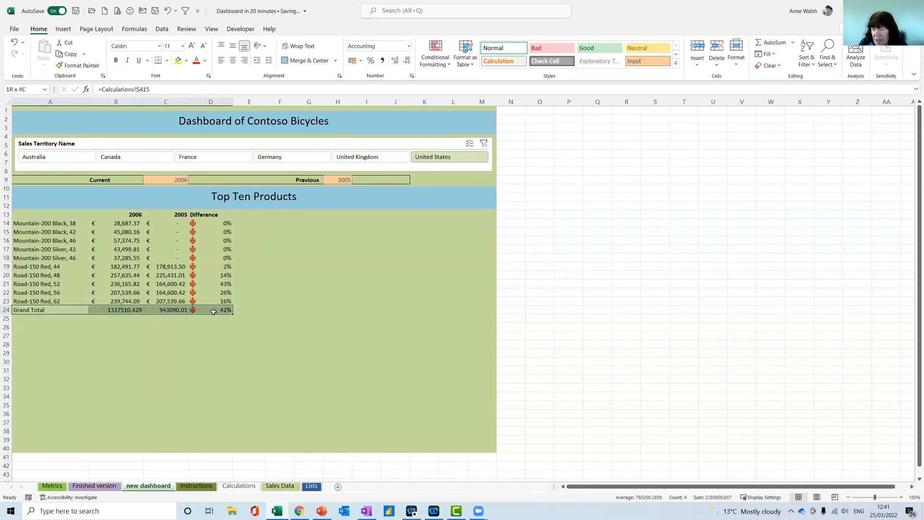
{"action": "left_click", "coordinate": [361, 60]}
{"action": "left_click", "coordinate": [387, 85]}
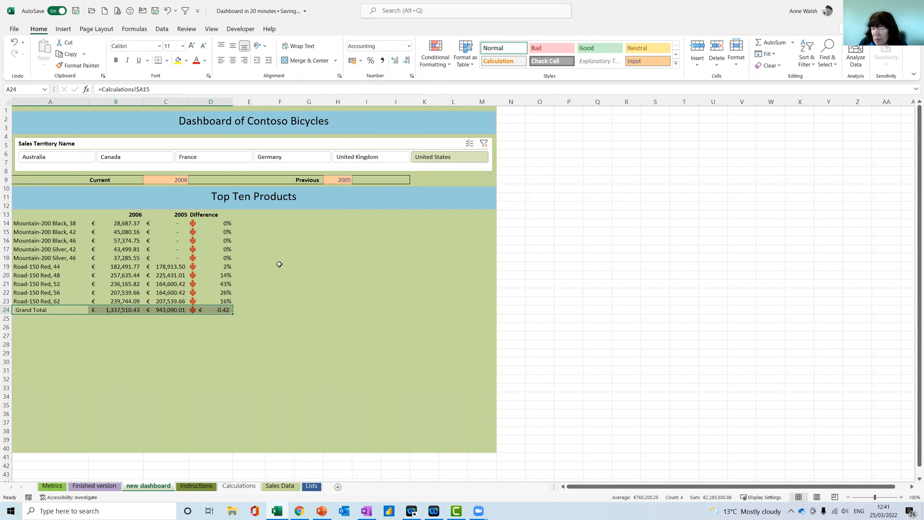
{"action": "left_click", "coordinate": [226, 310]}
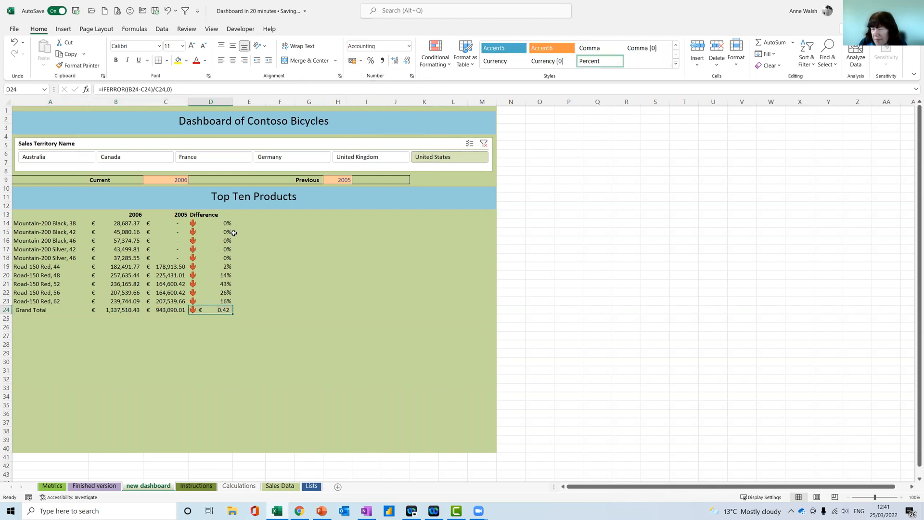
{"action": "left_click", "coordinate": [370, 60]}
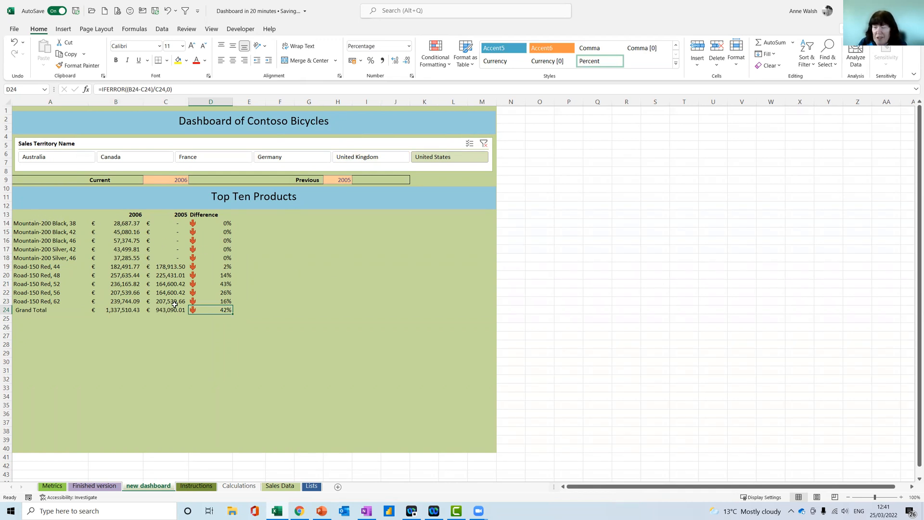
Insert a clustered bar chart from the top-ten data A13:C23 and fit it beside the table, reaching the dashboard's outer edge
{"action": "left_click_drag", "start_coordinate": [41, 217], "coordinate": [170, 301]}
{"action": "left_click", "coordinate": [64, 29]}
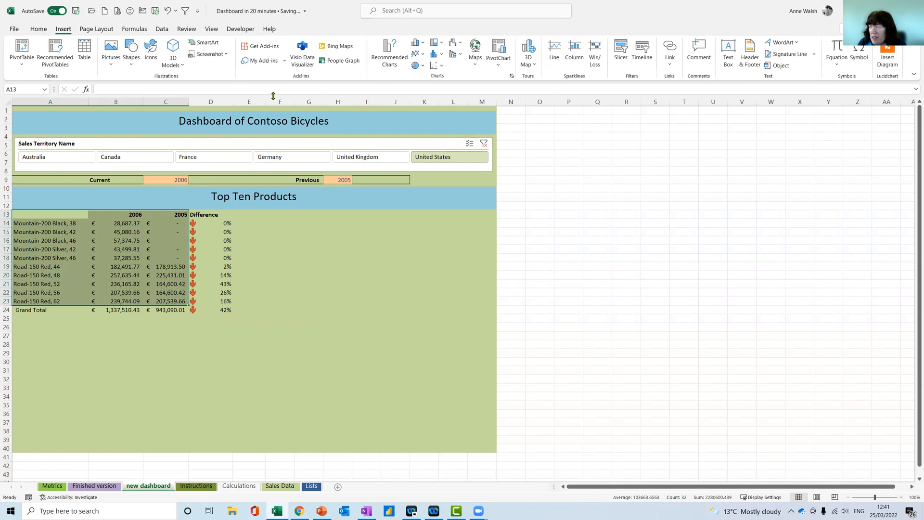
{"action": "left_click", "coordinate": [389, 54]}
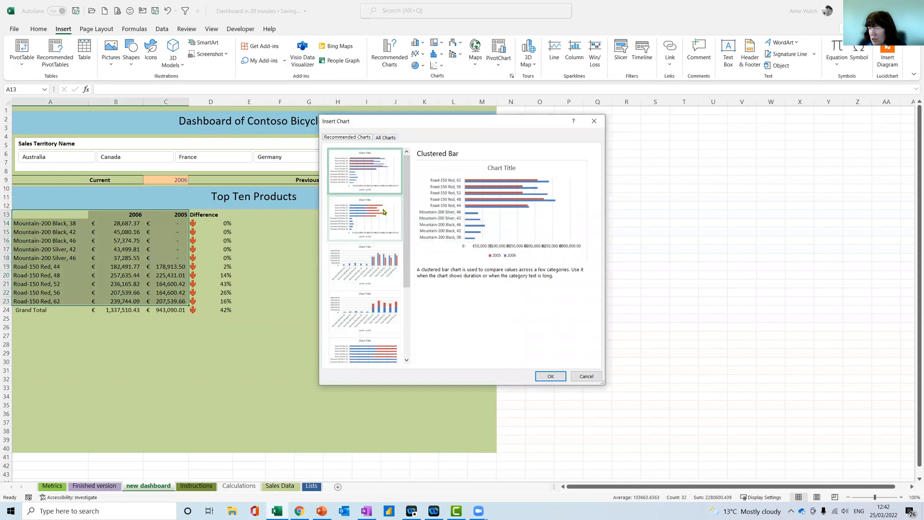
{"action": "left_click", "coordinate": [372, 182]}
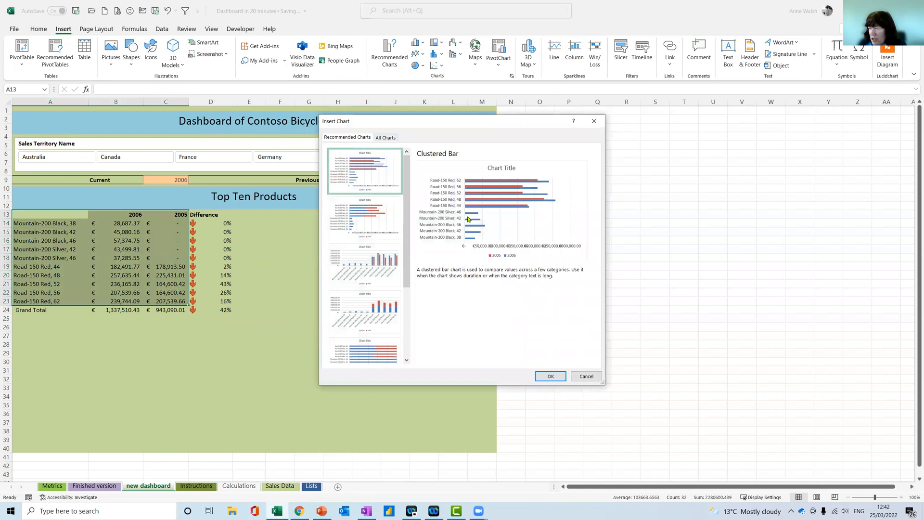
{"action": "left_click", "coordinate": [550, 376]}
{"action": "left_click_drag", "start_coordinate": [321, 226], "coordinate": [298, 221]}
{"action": "left_click_drag", "start_coordinate": [465, 274], "coordinate": [491, 276]}
Title the bar chart "Top Ten Products"
{"action": "left_click", "coordinate": [379, 221]}
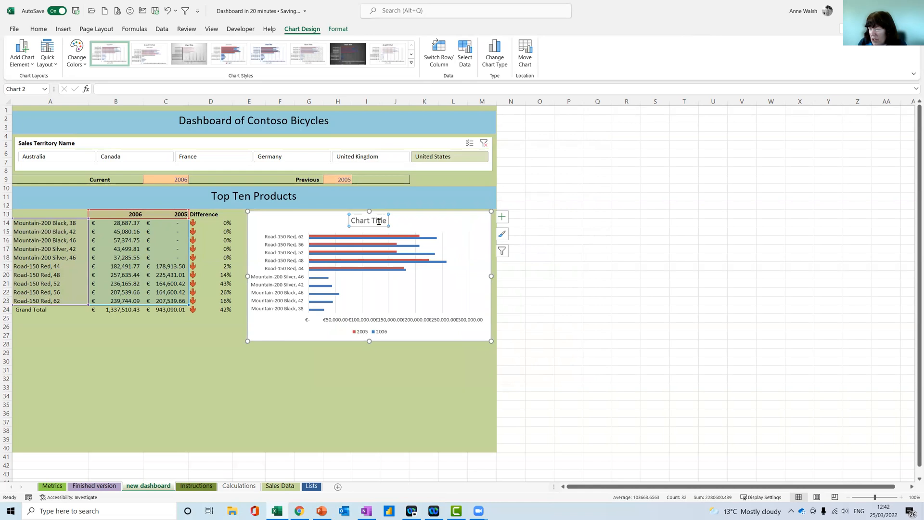
{"action": "left_click", "coordinate": [155, 89]}
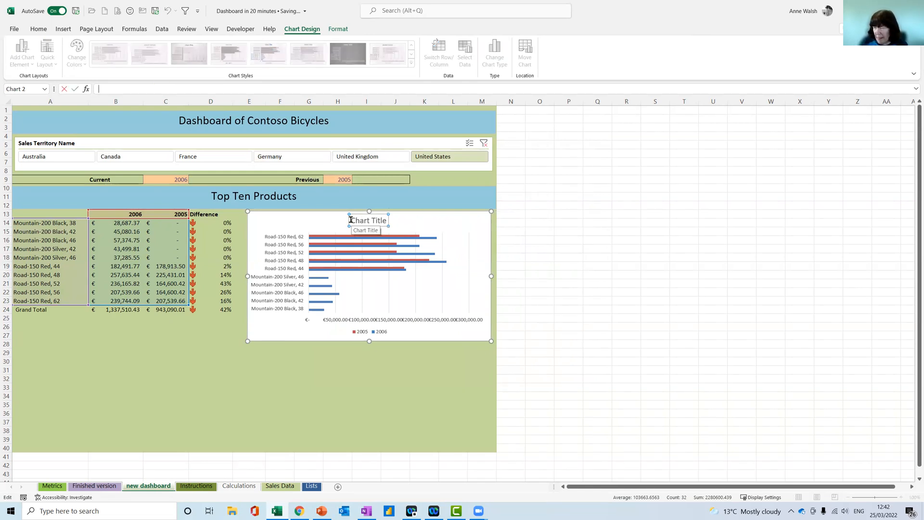
{"action": "left_click_drag", "start_coordinate": [351, 219], "coordinate": [388, 219]}
{"action": "type", "text": "Top"}
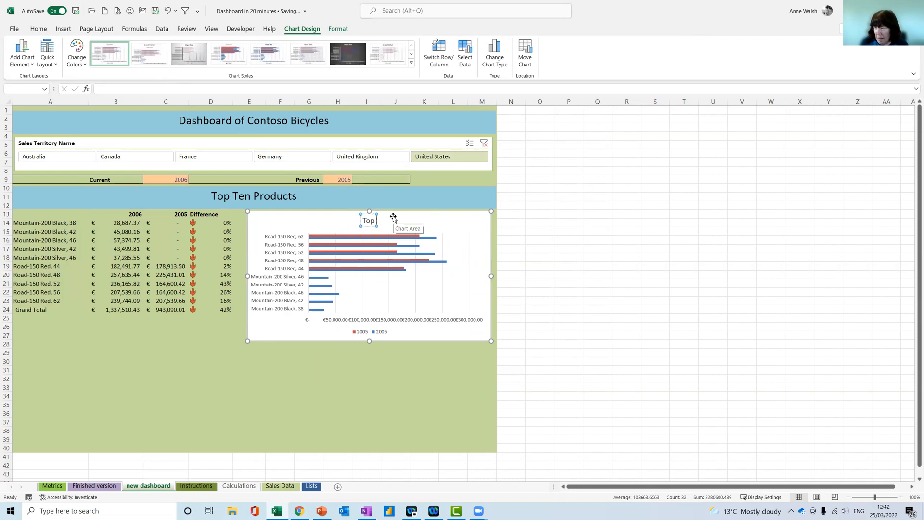
{"action": "type", "text": " Ten Products"}
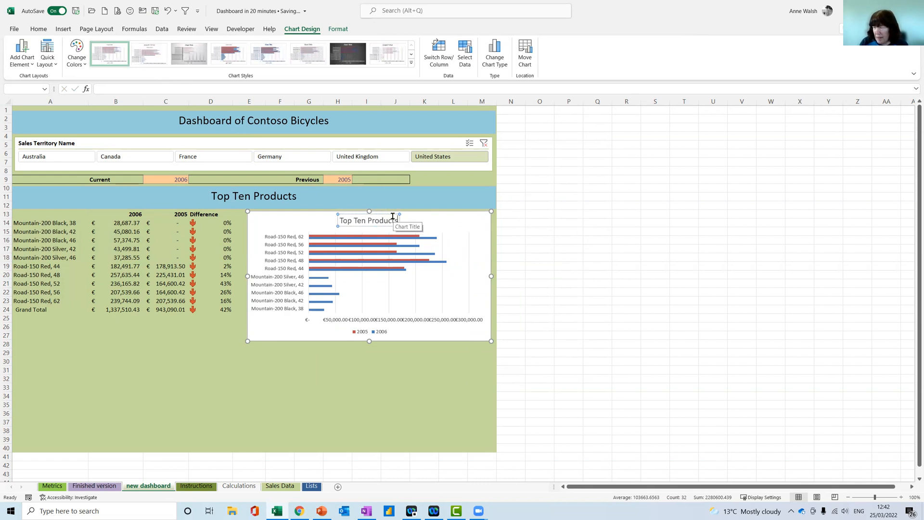
{"action": "left_click", "coordinate": [435, 228]}
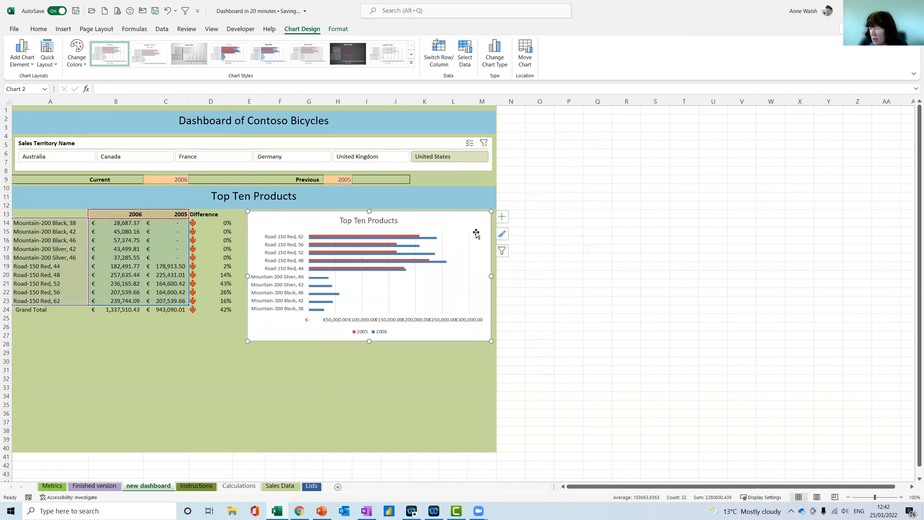
Give the chart area a solid white fill with 60% transparency
{"action": "left_click", "coordinate": [469, 232]}
{"action": "double_click", "coordinate": [469, 231]}
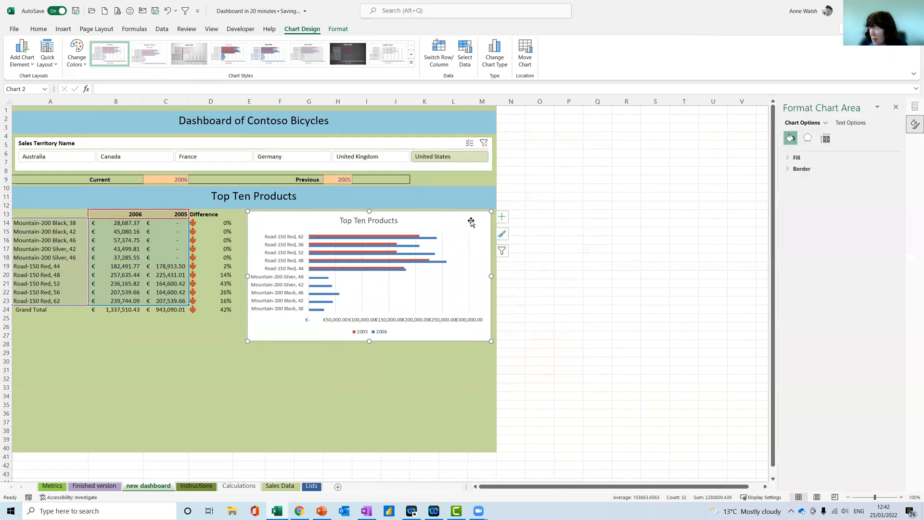
{"action": "left_click", "coordinate": [794, 158]}
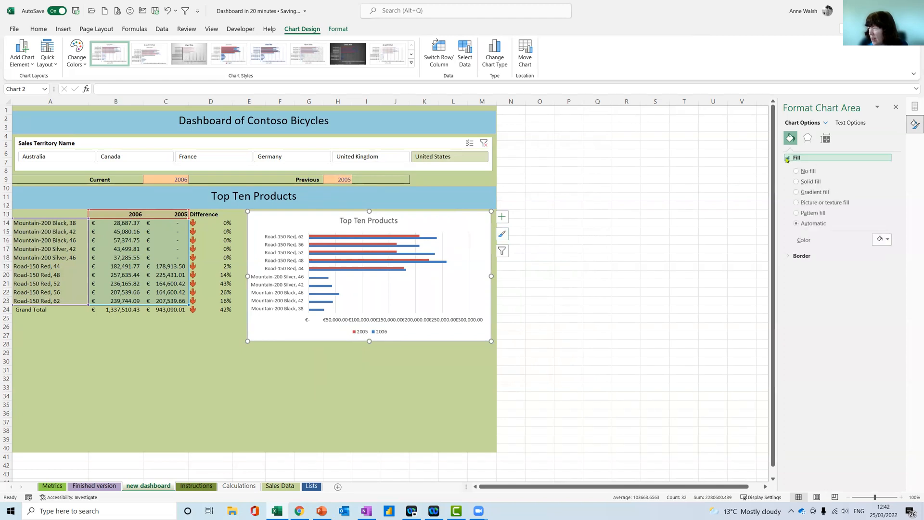
{"action": "left_click", "coordinate": [887, 240]}
{"action": "left_click", "coordinate": [884, 240]}
{"action": "left_click", "coordinate": [884, 240]}
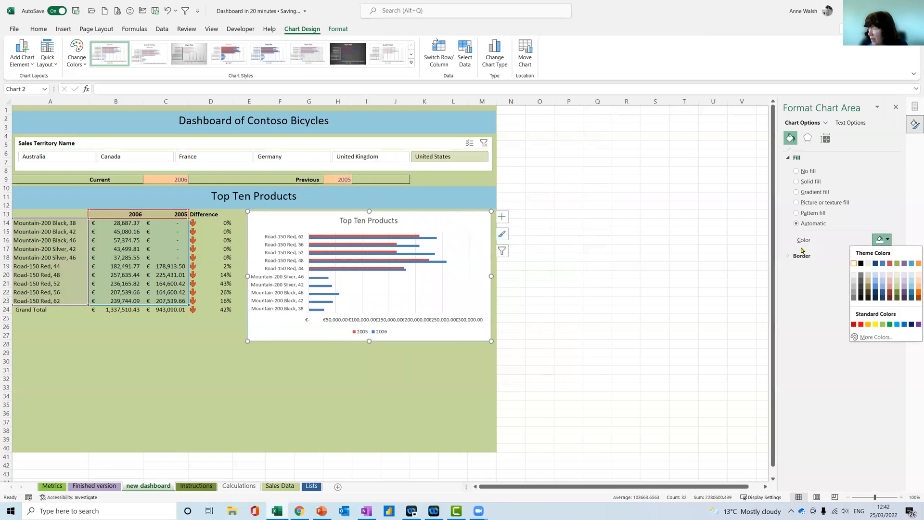
{"action": "left_click", "coordinate": [866, 294]}
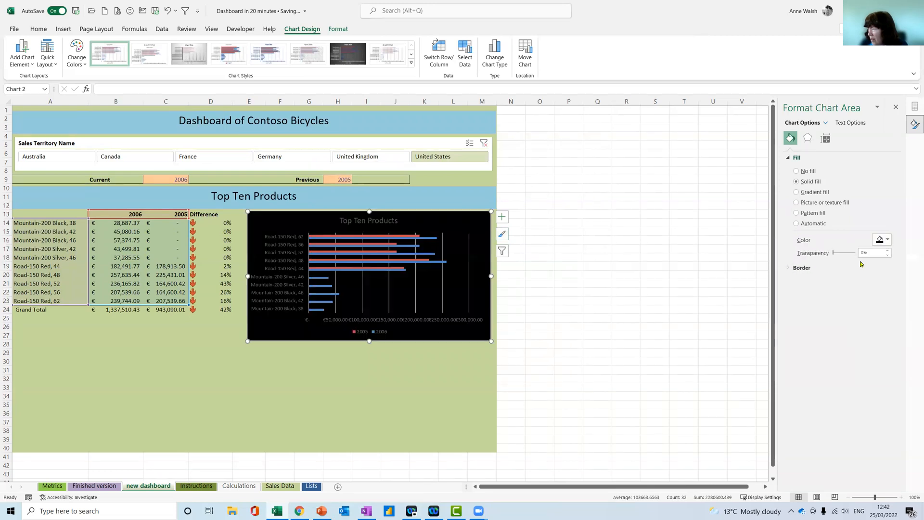
{"action": "left_click", "coordinate": [884, 241]}
{"action": "left_click", "coordinate": [856, 262]}
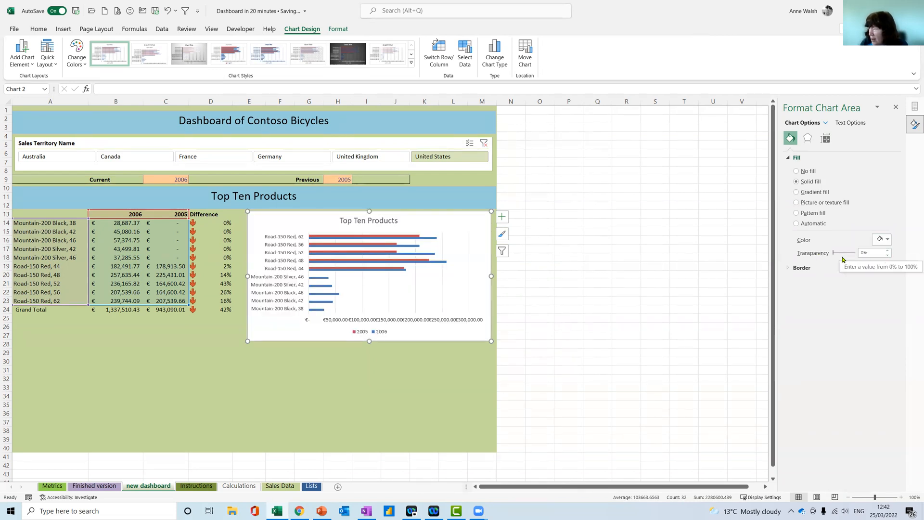
{"action": "left_click_drag", "start_coordinate": [832, 253], "coordinate": [848, 256]}
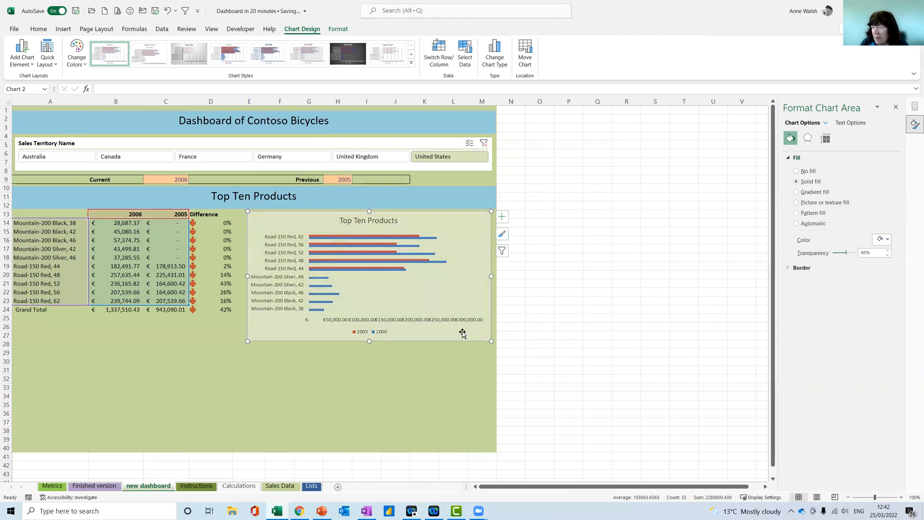
Shorten the chart to end at row 25 and reduce its value axis labels to font size 7
{"action": "left_click_drag", "start_coordinate": [370, 341], "coordinate": [370, 322]}
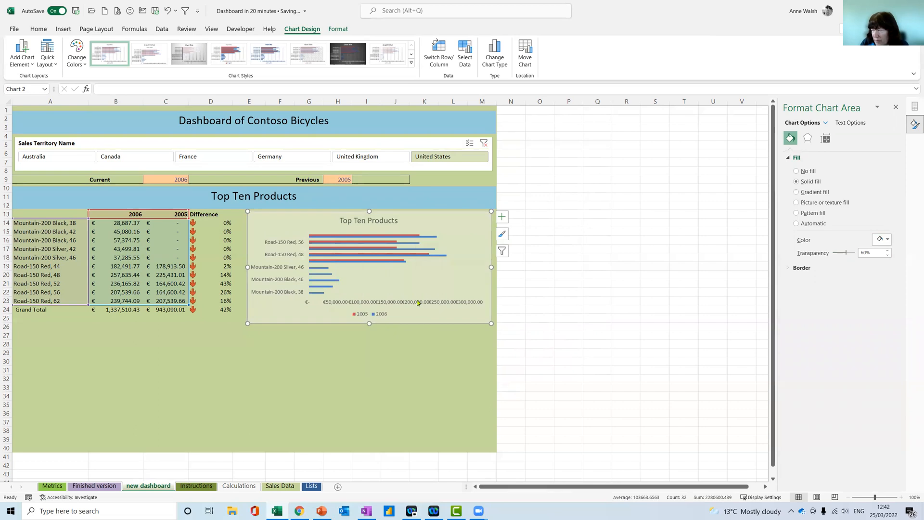
{"action": "left_click", "coordinate": [378, 302]}
{"action": "left_click", "coordinate": [38, 29]}
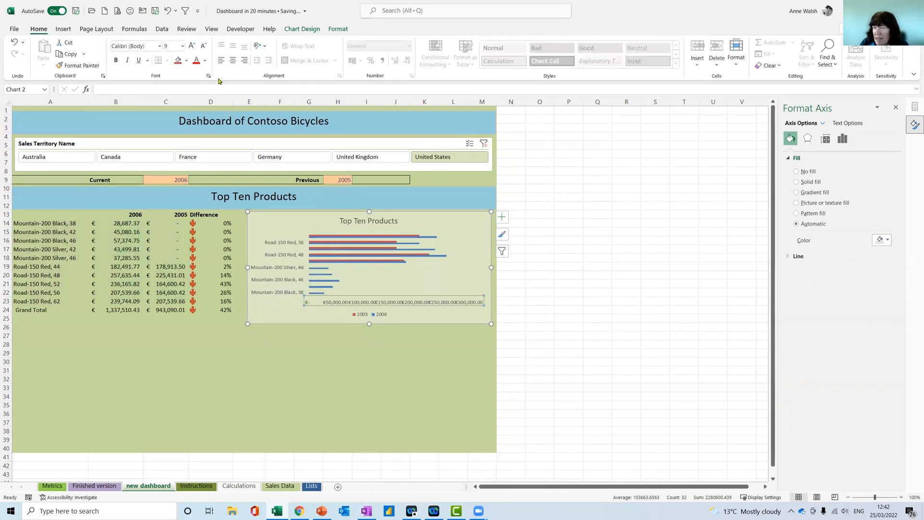
{"action": "left_click", "coordinate": [203, 46]}
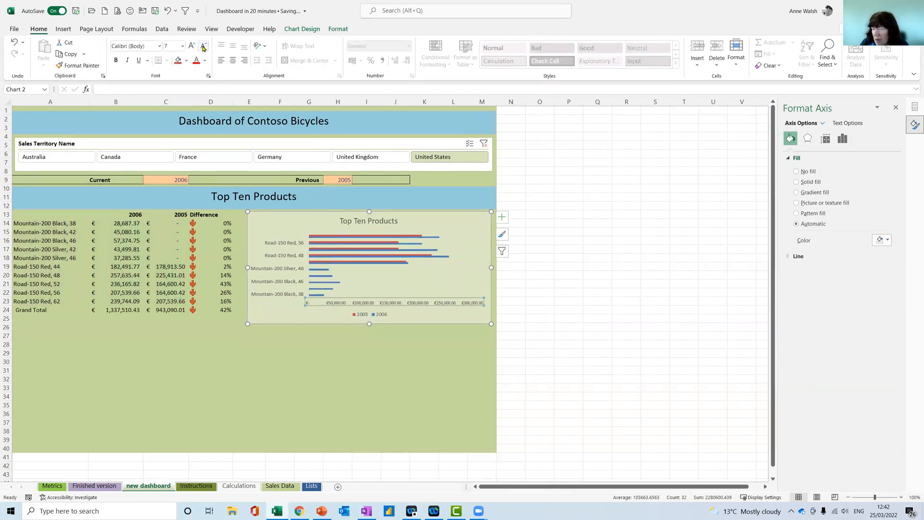
Duplicate the blue "Top Ten Products" banner and place the copy across rows 26 to 28
{"action": "left_click", "coordinate": [159, 188]}
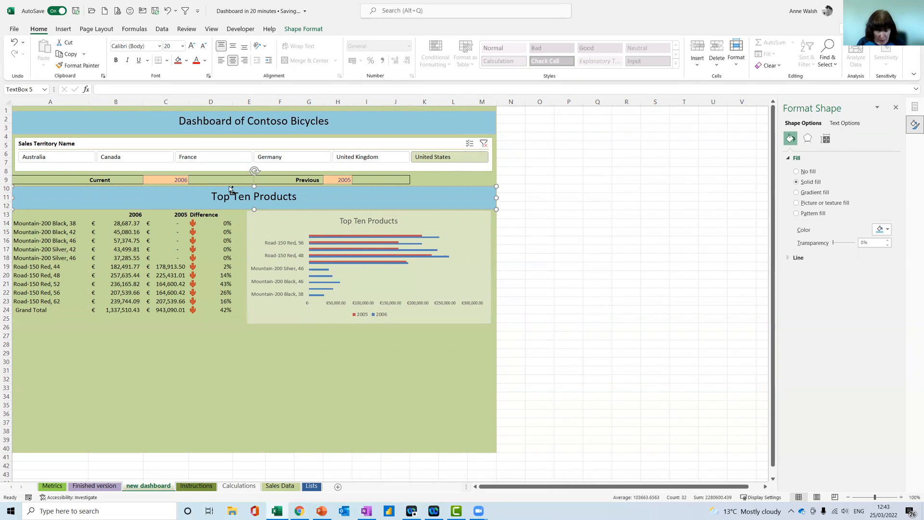
{"action": "mouse_move", "coordinate": [228, 185]}
{"action": "left_mouse_down"}
{"action": "mouse_move", "coordinate": [228, 213]}
{"action": "mouse_move", "coordinate": [236, 185]}
{"action": "left_mouse_up"}
{"action": "key", "text": "ctrl+d"}
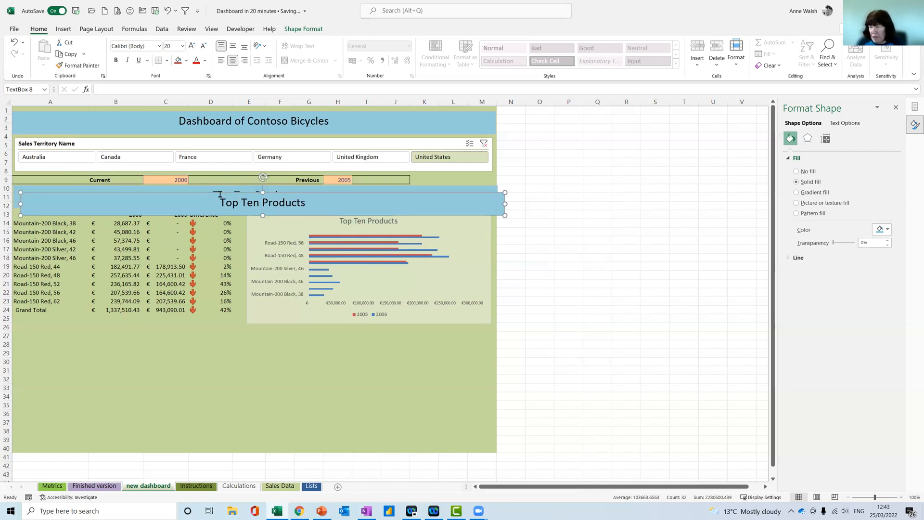
{"action": "left_click_drag", "start_coordinate": [207, 193], "coordinate": [200, 324]}
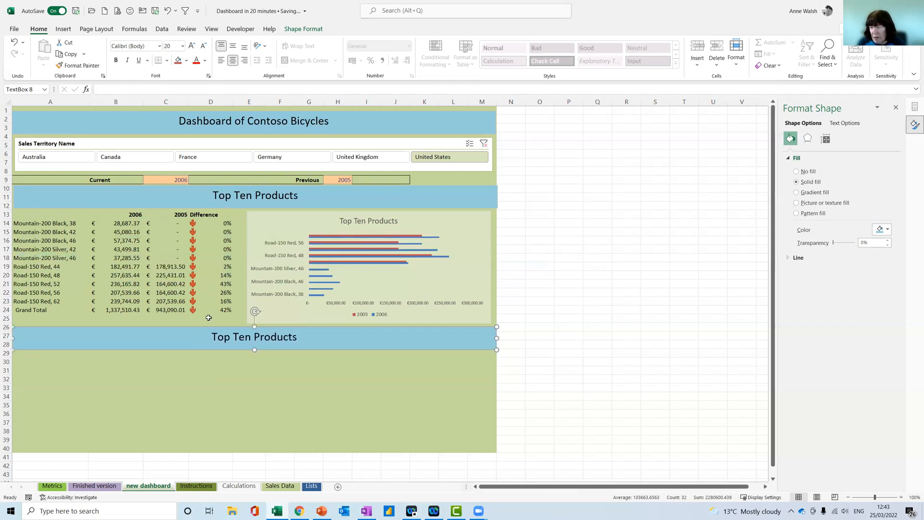
Change the copied banner's text to "Bottom Ten Products"
{"action": "left_click", "coordinate": [211, 335]}
{"action": "left_click_drag", "start_coordinate": [233, 336], "coordinate": [212, 335]}
{"action": "type", "text": "Bottom"}
{"action": "left_click", "coordinate": [274, 351]}
{"action": "left_click", "coordinate": [325, 336]}
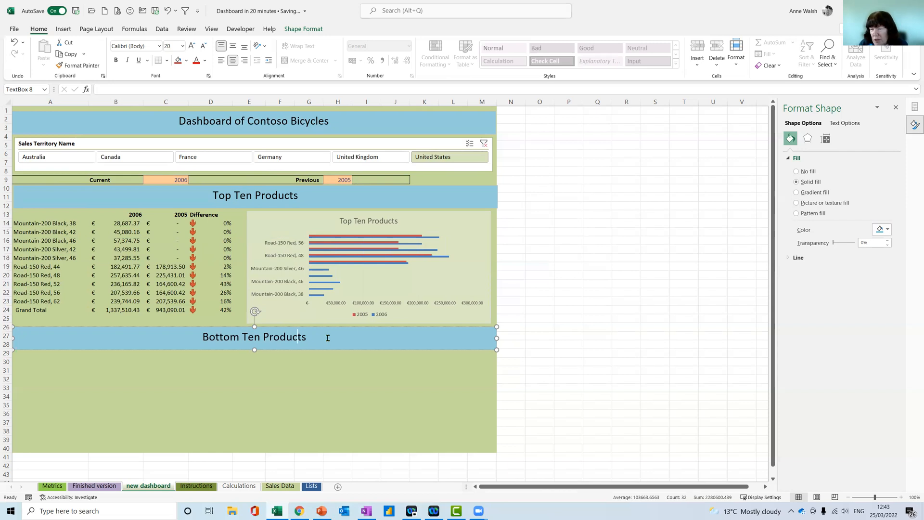
Link cell A30 to the first bottom-ten product in cell K5 of the Calculations sheet
{"action": "left_click", "coordinate": [50, 361]}
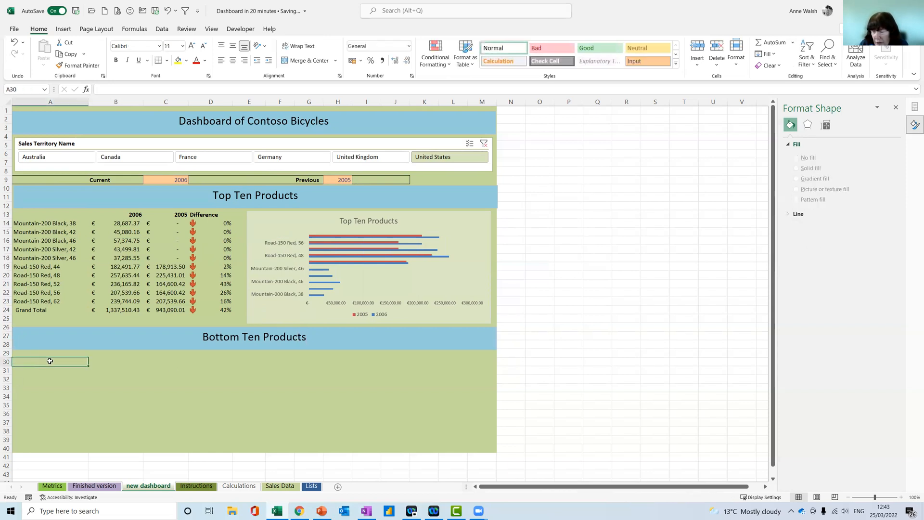
{"action": "type", "text": "="}
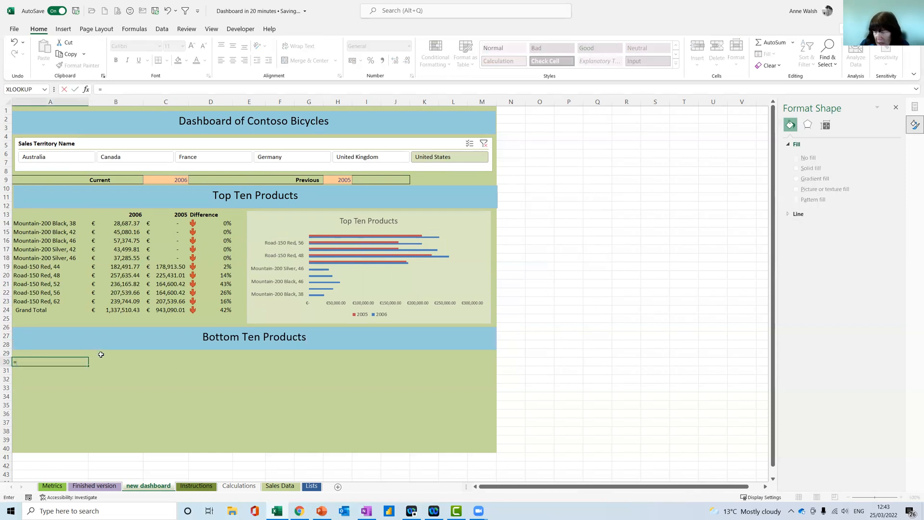
{"action": "left_click", "coordinate": [251, 487]}
{"action": "left_click", "coordinate": [417, 146]}
{"action": "key", "text": "Return"}
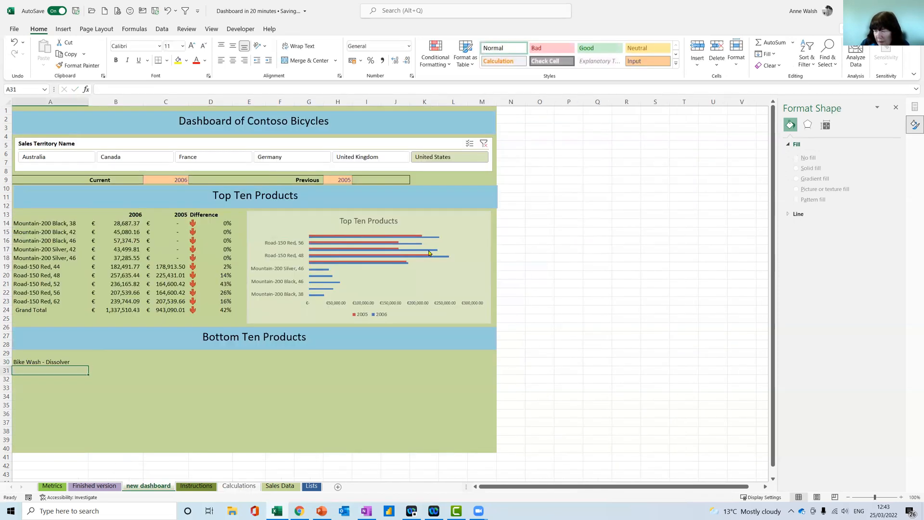
Try to fill the linked product formula from A30 down to A39
{"action": "left_click", "coordinate": [47, 360]}
{"action": "left_click_drag", "start_coordinate": [87, 366], "coordinate": [84, 441]}
{"action": "scroll", "coordinate": [109, 438], "scroll_direction": "down", "scroll_amount": 1}
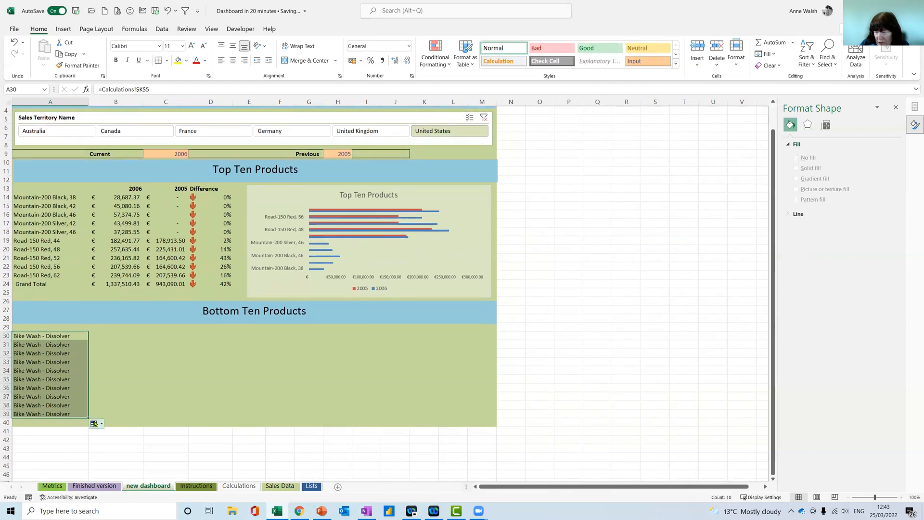
Change the formula in A30 to =Calculations!$K5 and fill it down through A41
{"action": "left_click", "coordinate": [66, 337]}
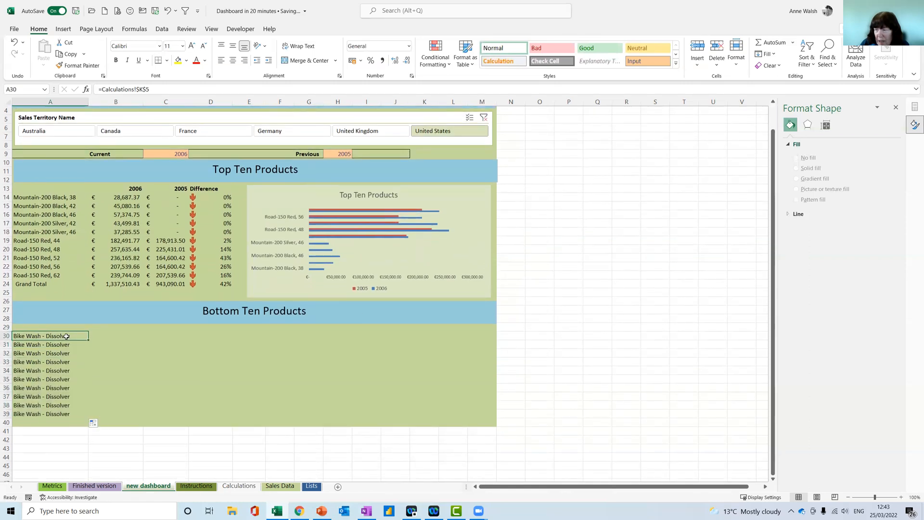
{"action": "left_click", "coordinate": [161, 87]}
{"action": "key", "text": "F4"}
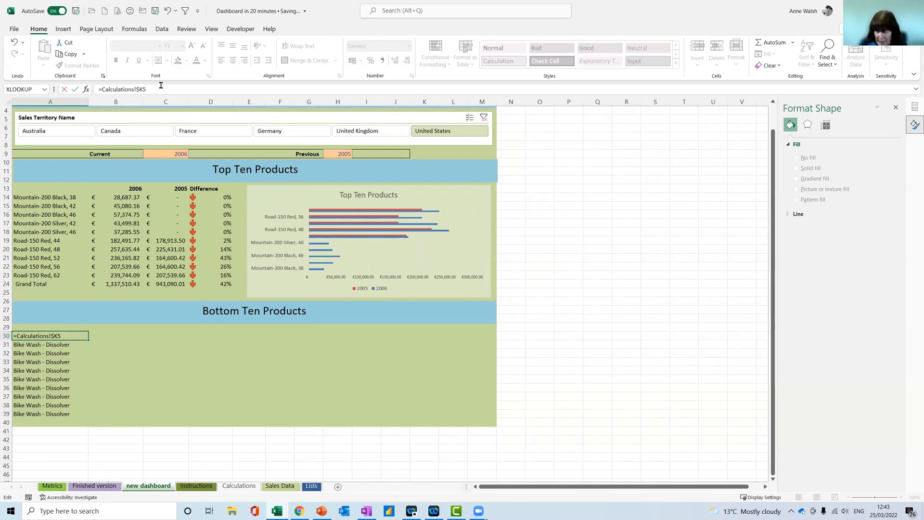
{"action": "key", "text": "Return"}
{"action": "left_click", "coordinate": [72, 336]}
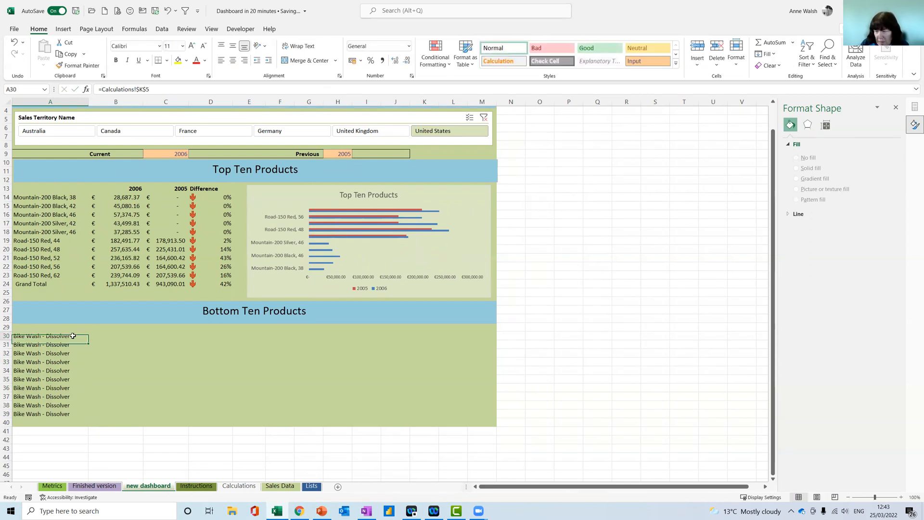
{"action": "left_click_drag", "start_coordinate": [88, 340], "coordinate": [90, 418]}
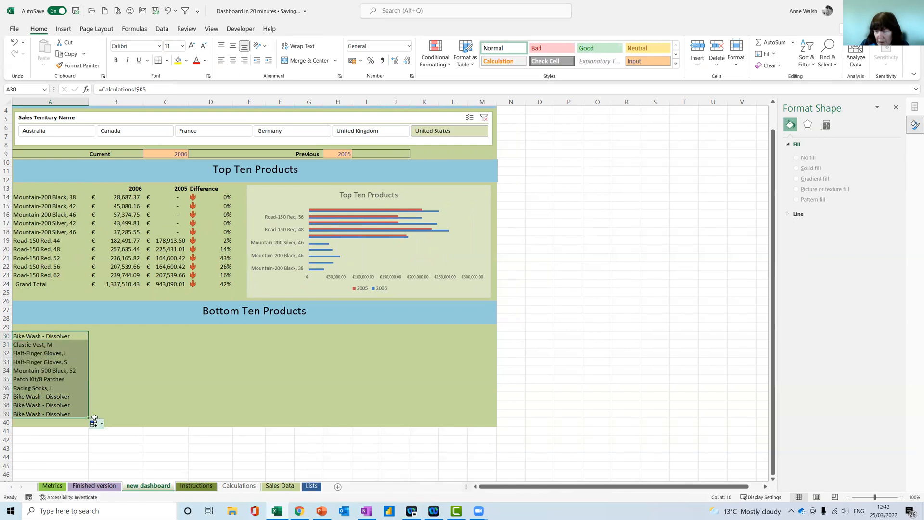
{"action": "scroll", "coordinate": [87, 375], "scroll_direction": "down", "scroll_amount": 2}
{"action": "left_click_drag", "start_coordinate": [89, 366], "coordinate": [91, 380]}
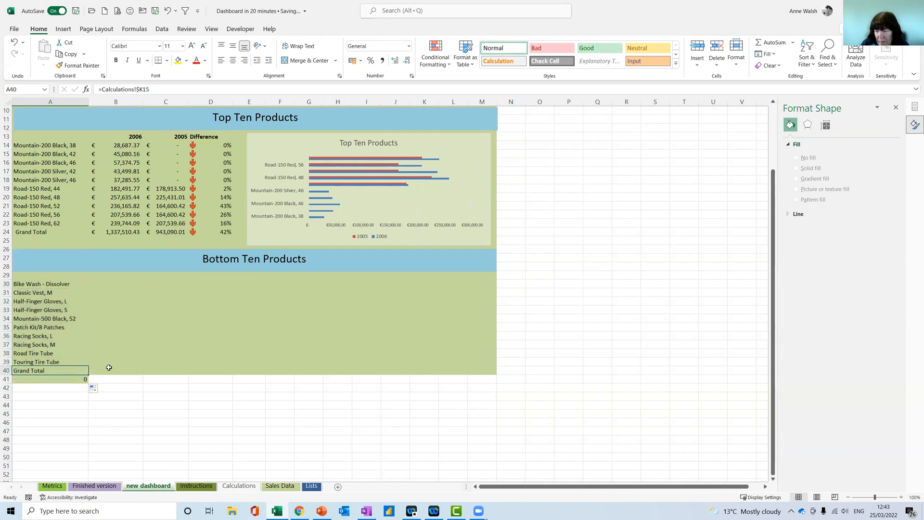
Make the Grand Total label in A40 bold
{"action": "left_click", "coordinate": [73, 377]}
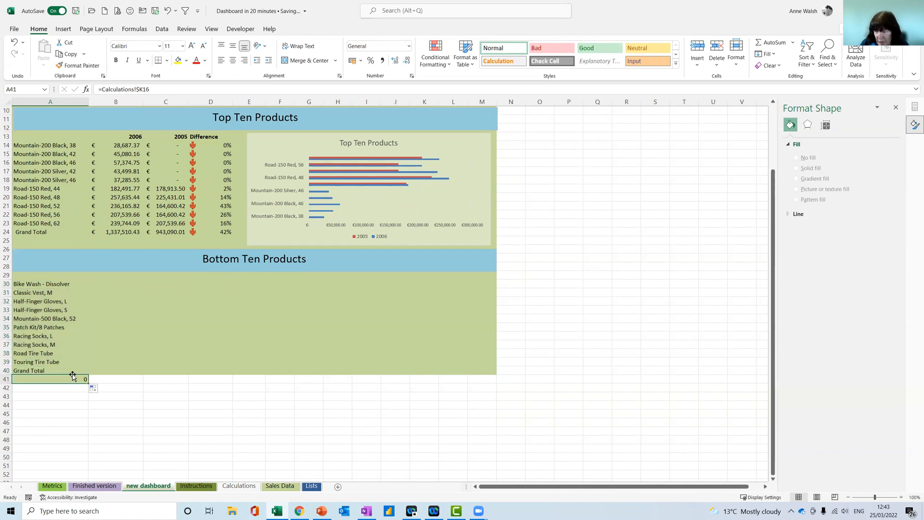
{"action": "left_click", "coordinate": [67, 370]}
{"action": "left_click", "coordinate": [115, 60]}
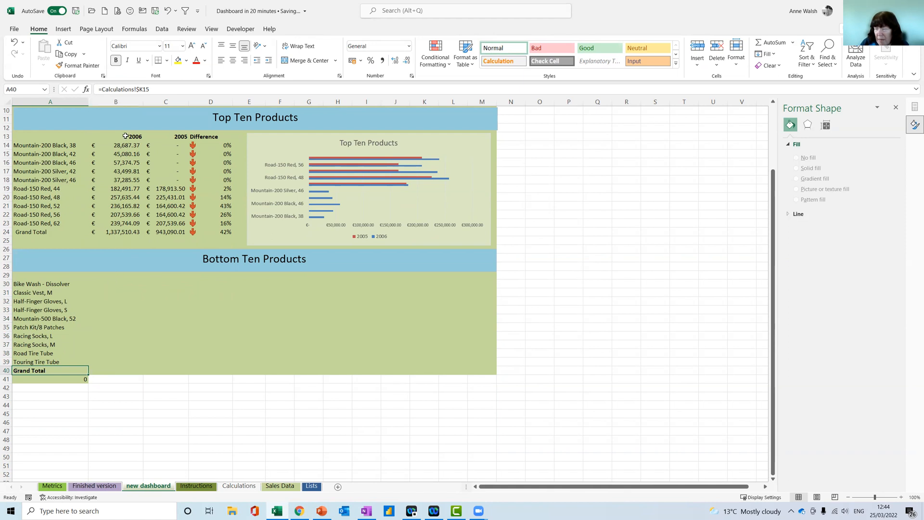
Copy the year and Difference headers from B13:D13 to B29:D29 above the bottom-ten list
{"action": "scroll", "coordinate": [125, 137], "scroll_direction": "up", "scroll_amount": 2}
{"action": "left_click_drag", "start_coordinate": [124, 190], "coordinate": [208, 190]}
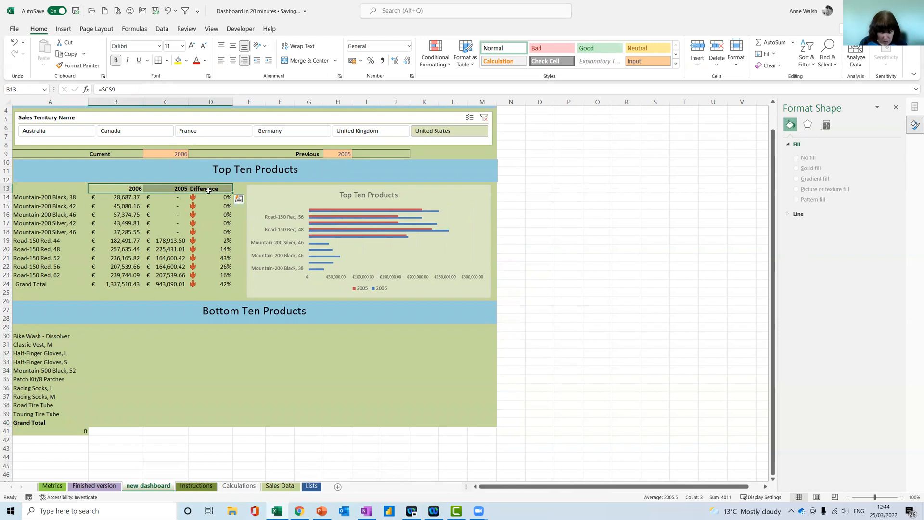
{"action": "key", "text": "ctrl+c"}
{"action": "left_click", "coordinate": [105, 327]}
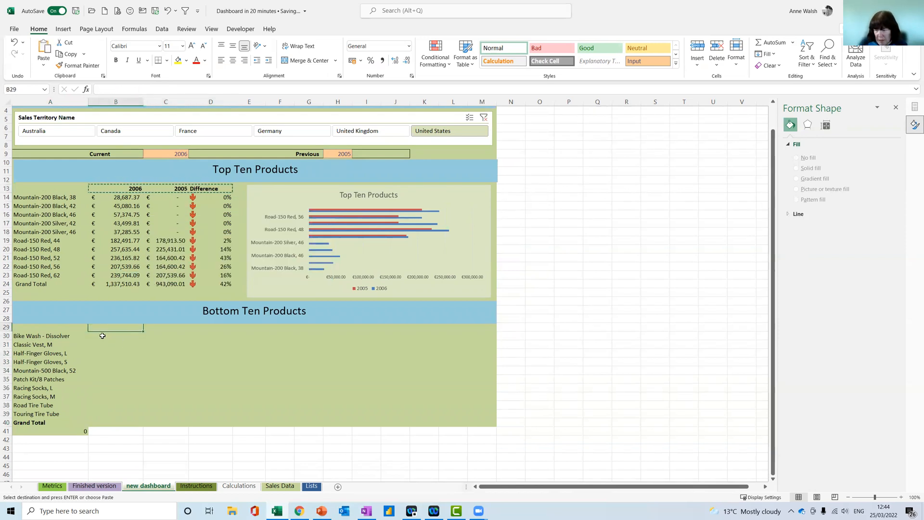
{"action": "key", "text": "ctrl+v"}
{"action": "key", "text": "Escape"}
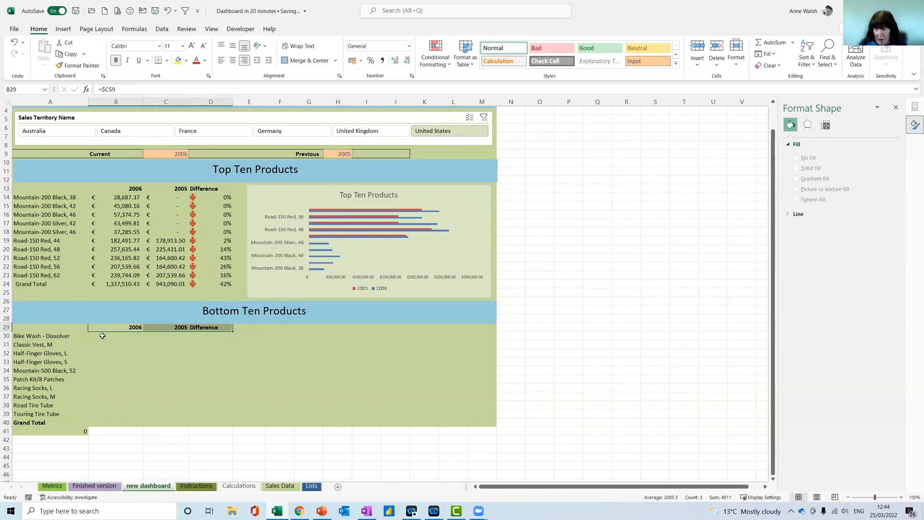
{"action": "left_click", "coordinate": [213, 170]}
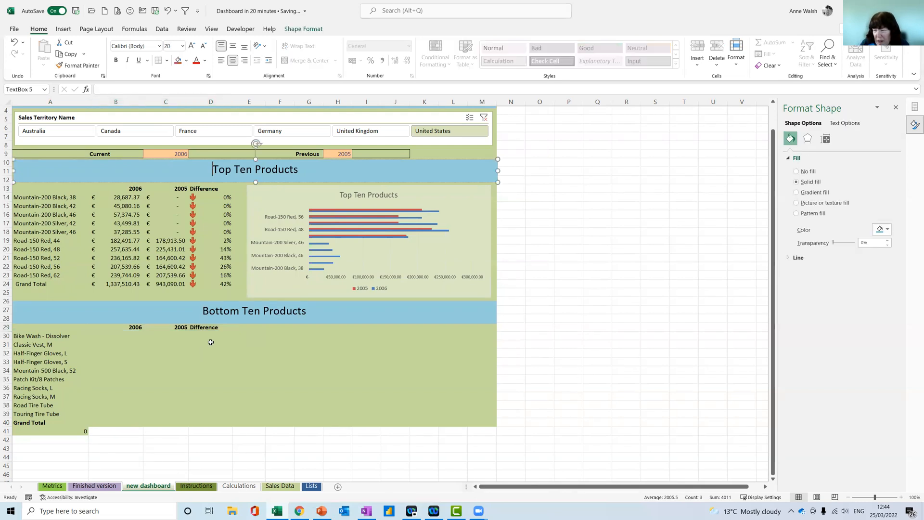
{"action": "left_click", "coordinate": [133, 339]}
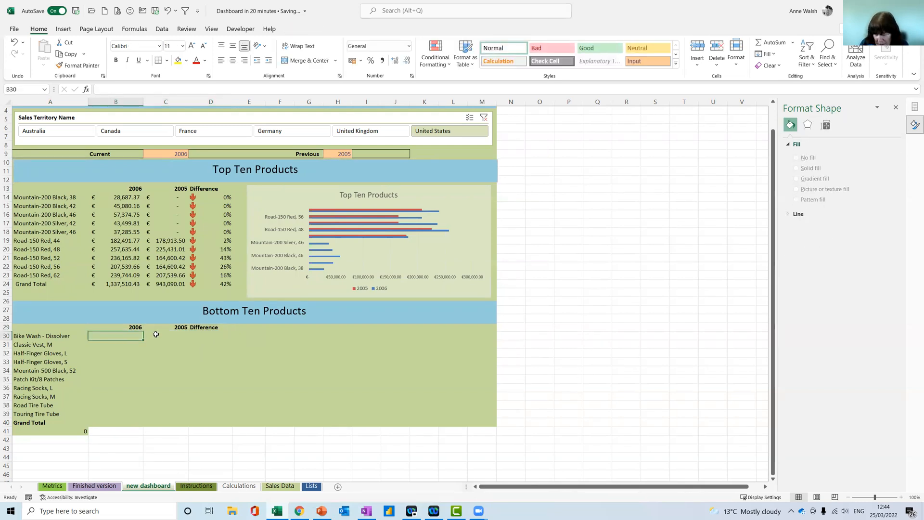
{"action": "type", "text": "="}
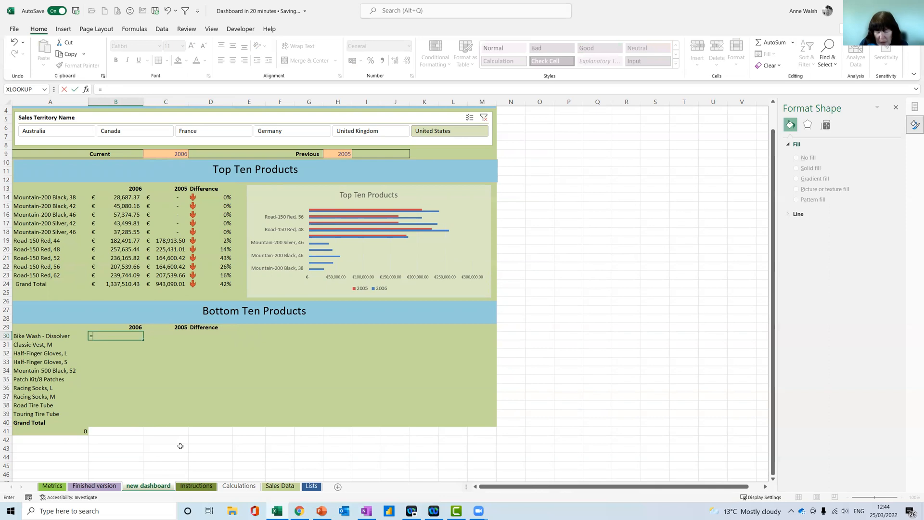
{"action": "key", "text": "Escape"}
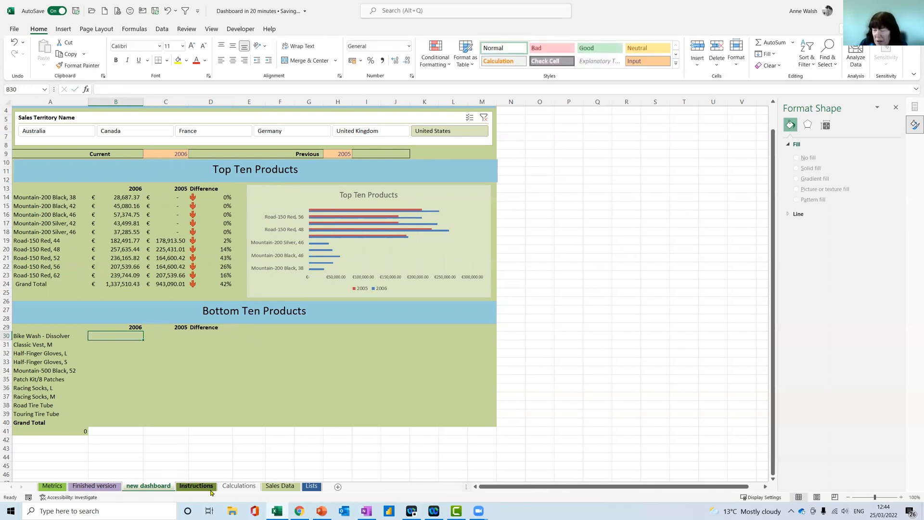
Check the Generate GetPivotData setting of the top-ten PivotTable on the Calculations sheet
{"action": "left_click", "coordinate": [247, 486]}
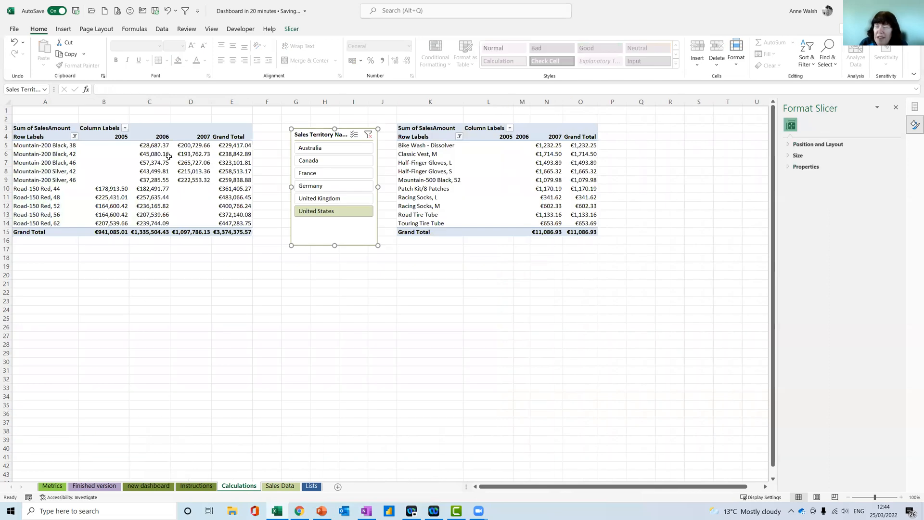
{"action": "left_click", "coordinate": [159, 177]}
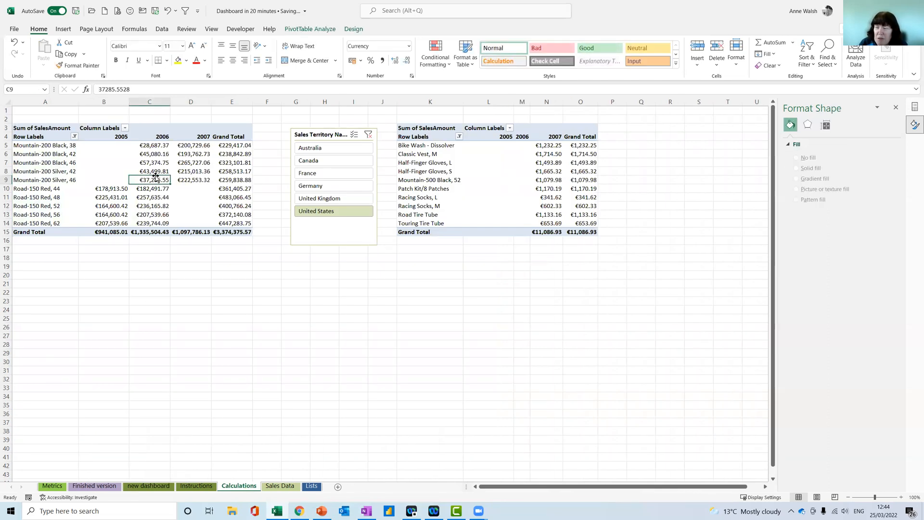
{"action": "left_click", "coordinate": [308, 30]}
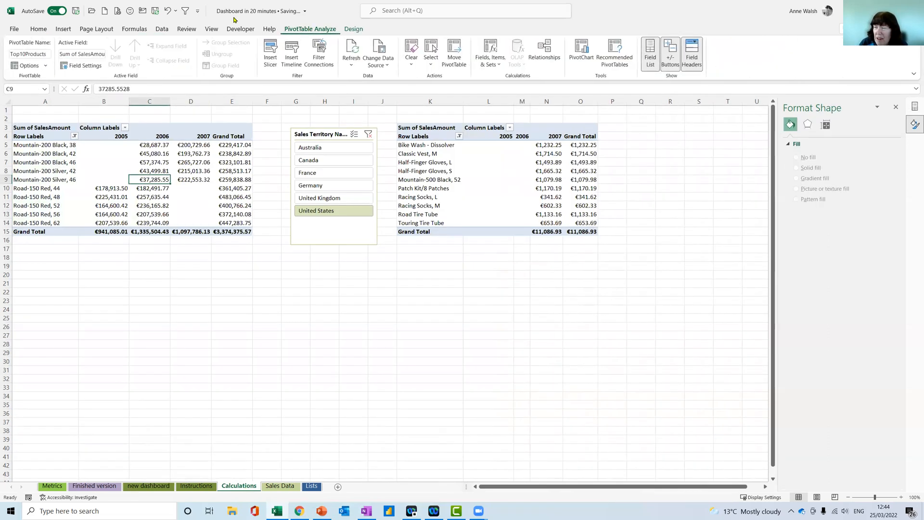
{"action": "left_click", "coordinate": [47, 66]}
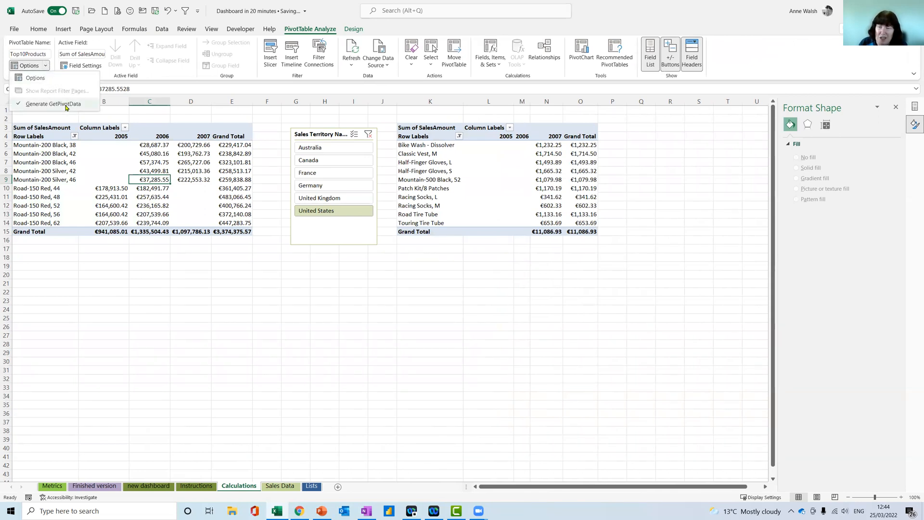
{"action": "left_click", "coordinate": [168, 179]}
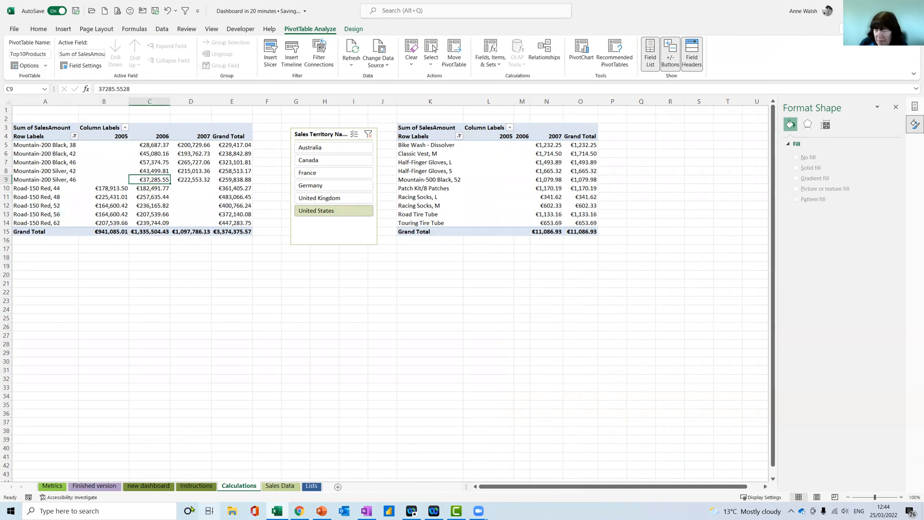
{"action": "left_click", "coordinate": [95, 485]}
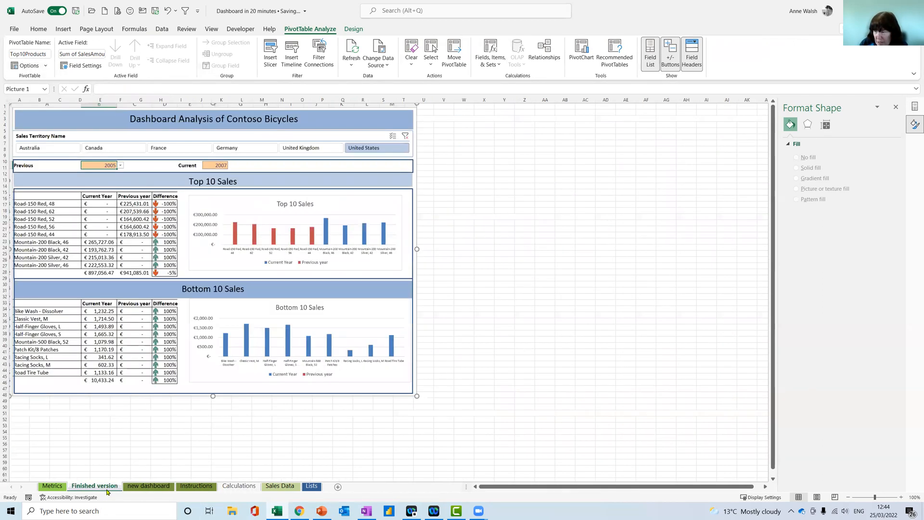
Enter a GETPIVOTDATA formula in B30 of the new dashboard sheet that references the Bike Wash - Dissolver 2005 cell, L5, on Calculations
{"action": "left_click", "coordinate": [150, 488]}
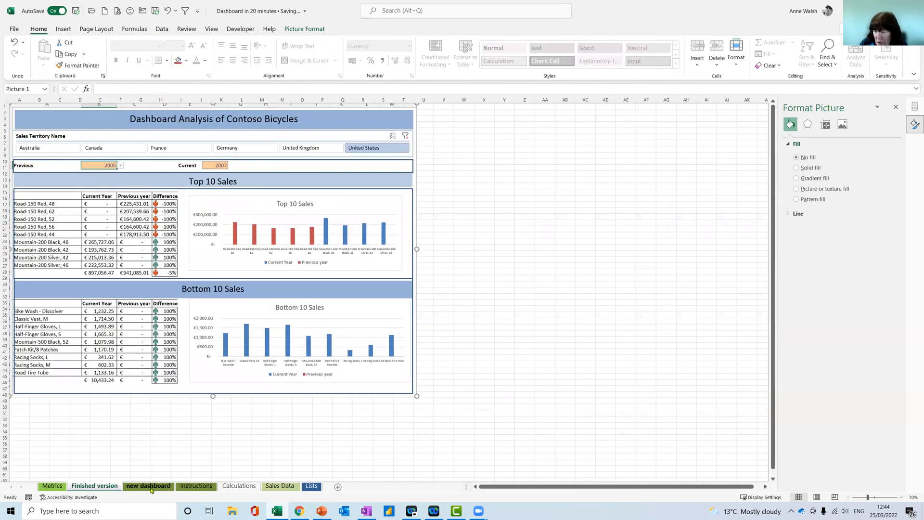
{"action": "type", "text": "="}
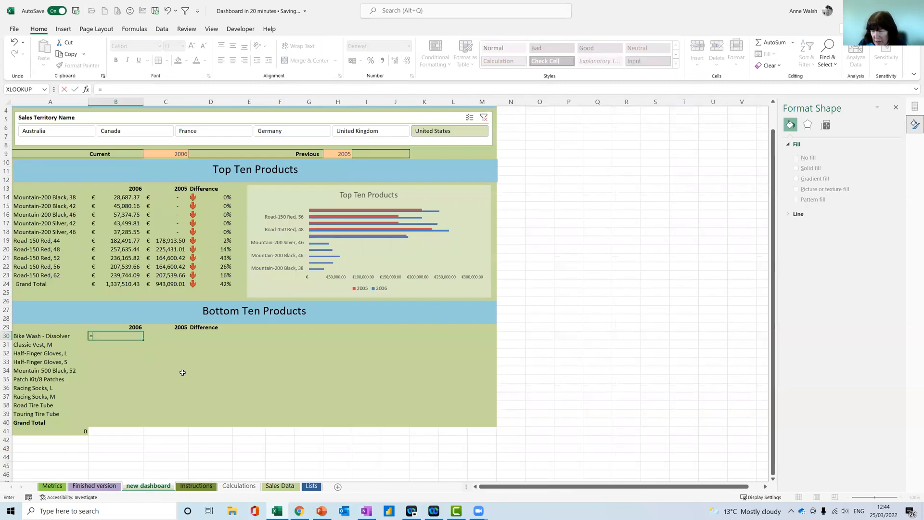
{"action": "left_click", "coordinate": [240, 486]}
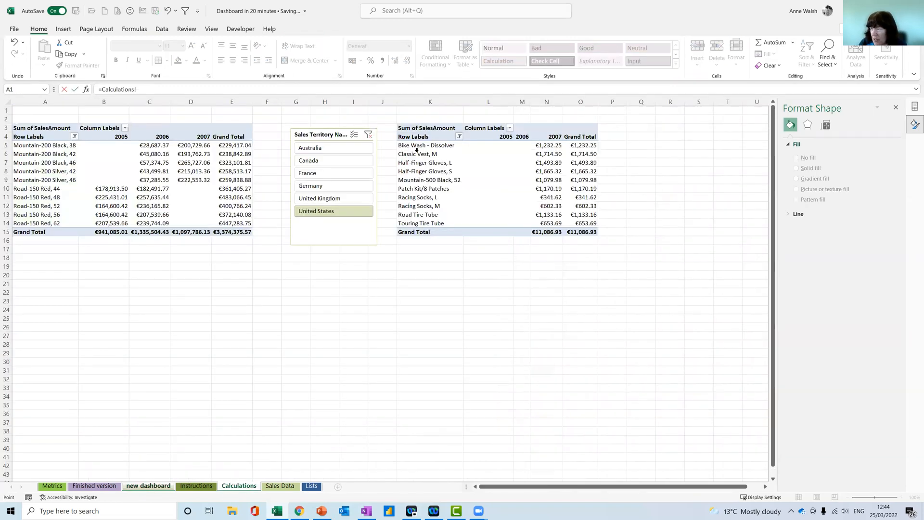
{"action": "left_click", "coordinate": [508, 145]}
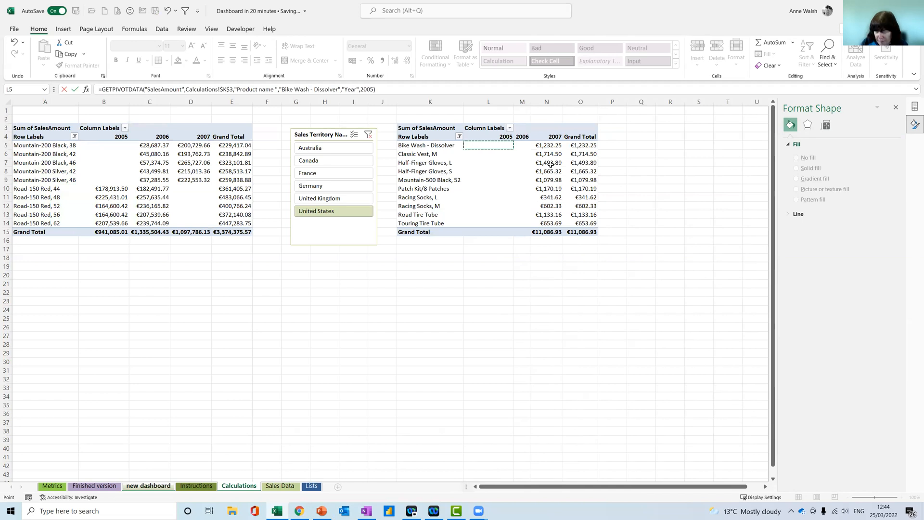
{"action": "key", "text": "Return"}
Replace the fixed product name in the Item1 argument of B30's GETPIVOTDATA formula with a reference to A30
{"action": "left_click", "coordinate": [125, 335]}
{"action": "left_click", "coordinate": [86, 89]}
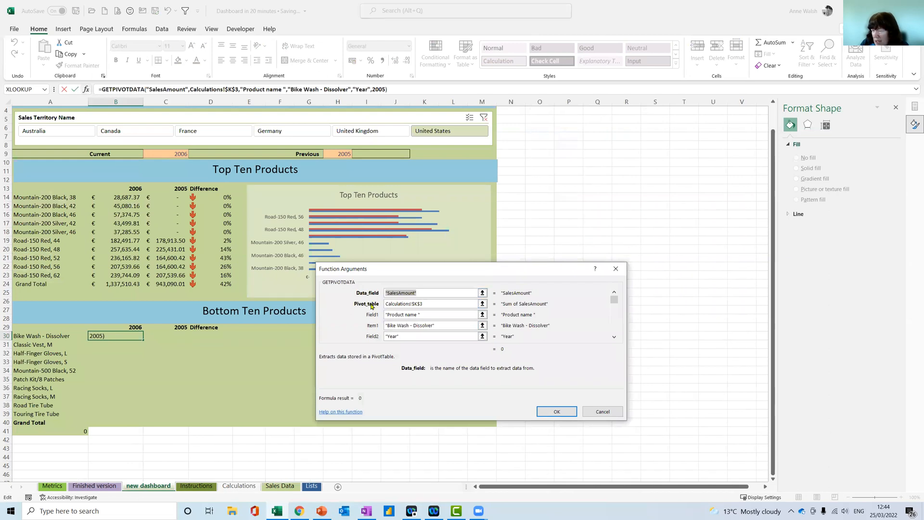
{"action": "left_click_drag", "start_coordinate": [451, 326], "coordinate": [380, 327]}
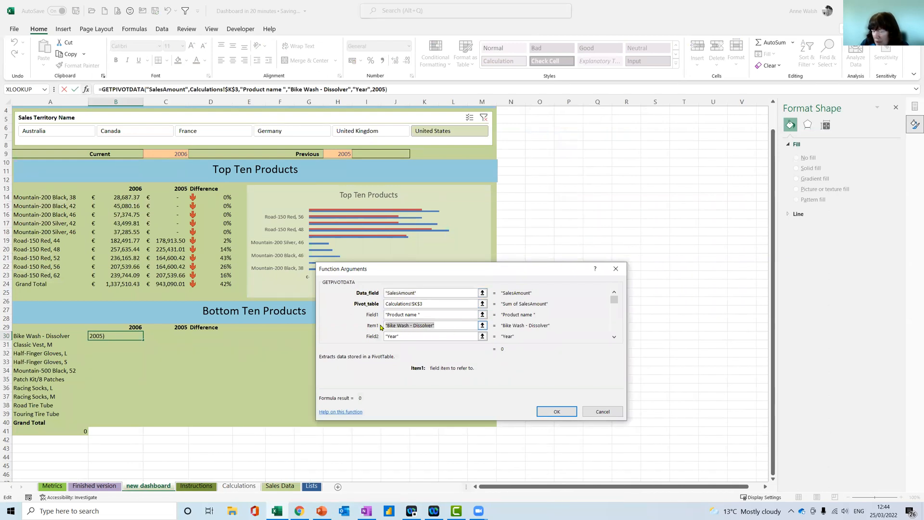
{"action": "key", "text": "Delete"}
{"action": "left_click", "coordinate": [41, 337]}
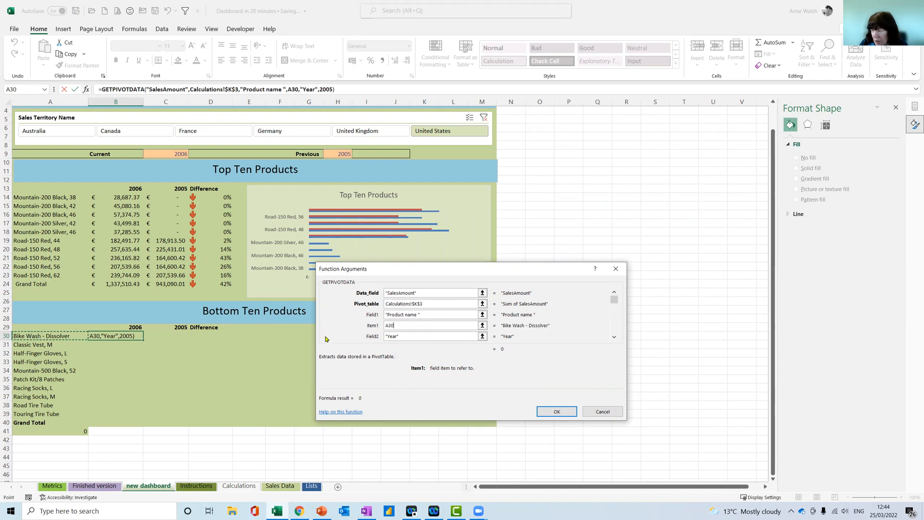
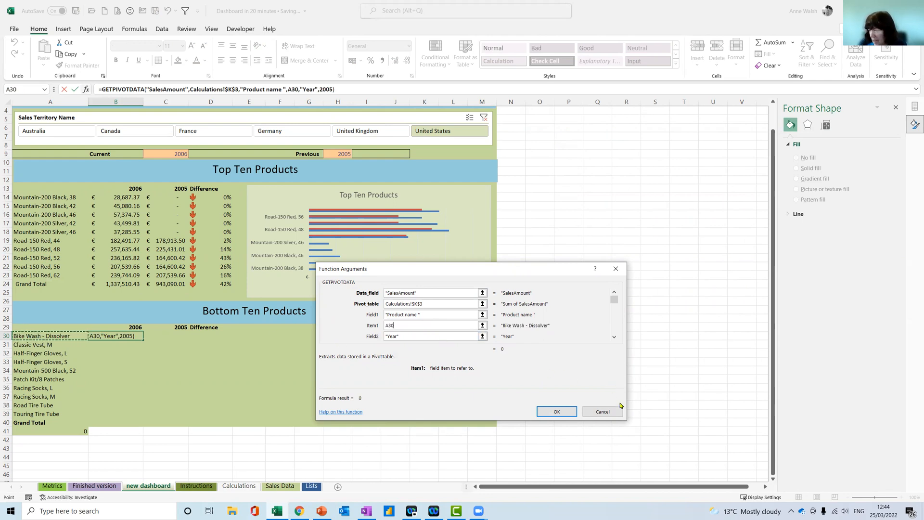
Replace the fixed year in the Item2 argument of B30's GETPIVOTDATA formula with a reference to C29
{"action": "left_click", "coordinate": [613, 337]}
{"action": "double_click", "coordinate": [409, 336]}
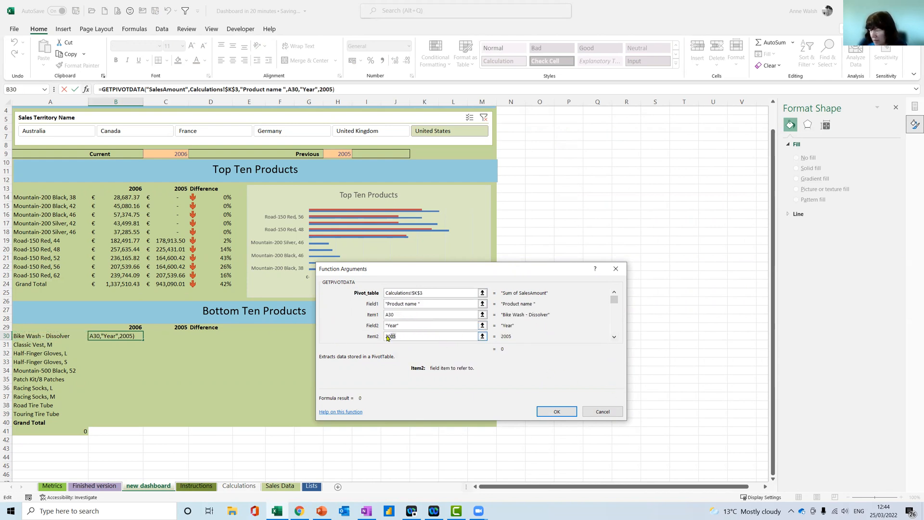
{"action": "key", "text": "Delete"}
{"action": "left_click", "coordinate": [166, 327]}
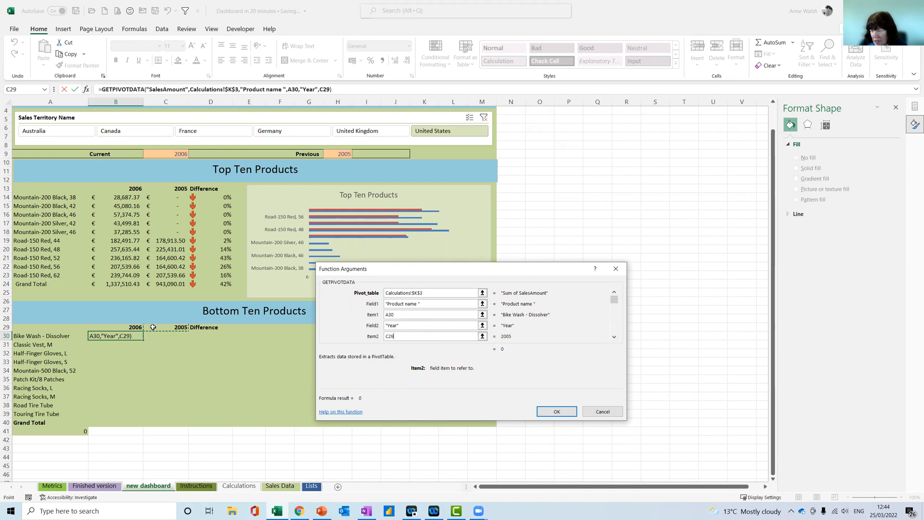
{"action": "key", "text": "Return"}
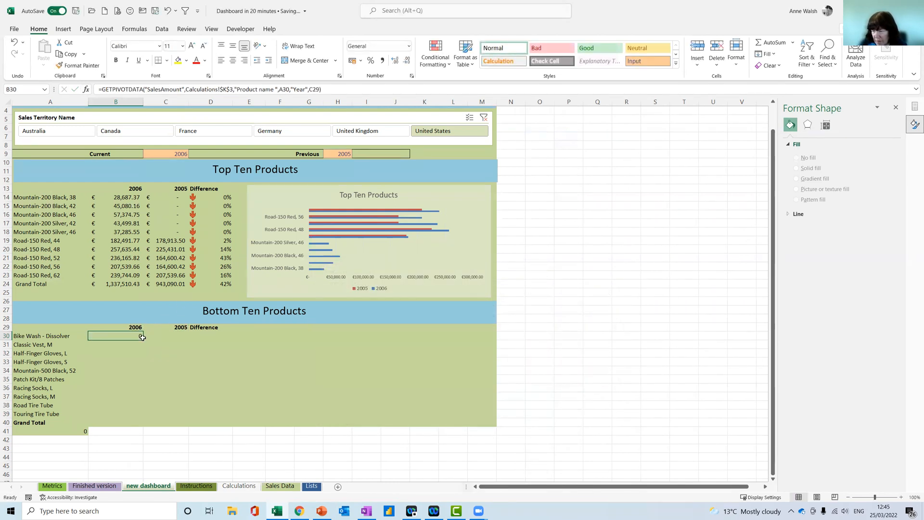
Set the Item2 argument of B30's GETPIVOTDATA formula to the absolute reference $B$29 and fill the formula down to B39
{"action": "left_click", "coordinate": [86, 89]}
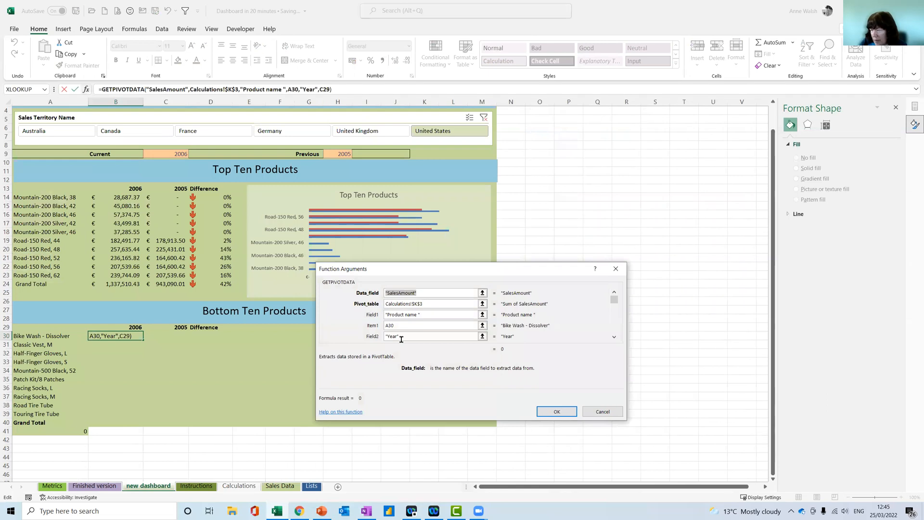
{"action": "left_click", "coordinate": [614, 337]}
{"action": "left_click", "coordinate": [409, 336]}
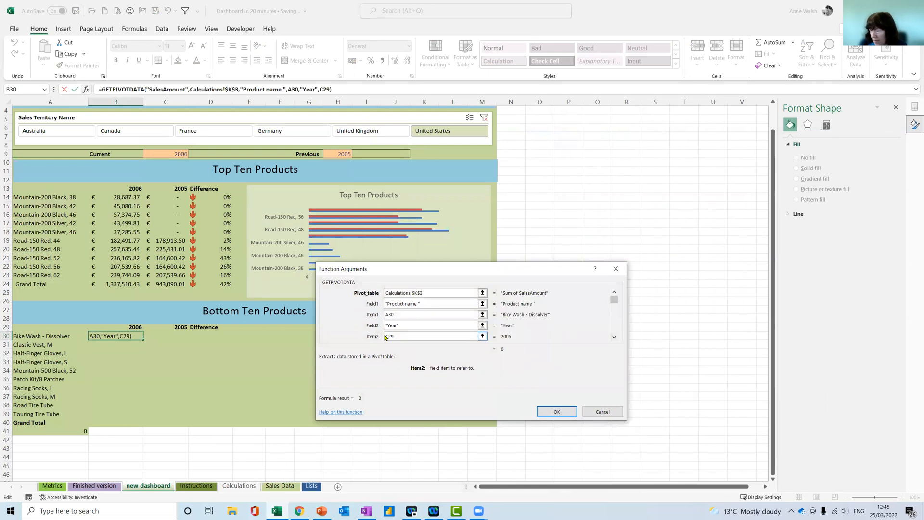
{"action": "key", "text": "Delete"}
{"action": "left_click", "coordinate": [131, 328]}
{"action": "key", "text": "F4"}
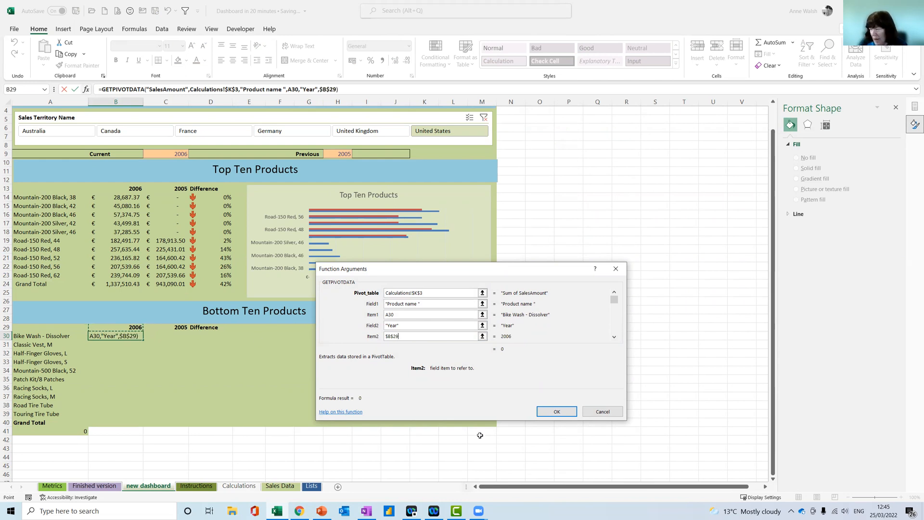
{"action": "left_click", "coordinate": [563, 413]}
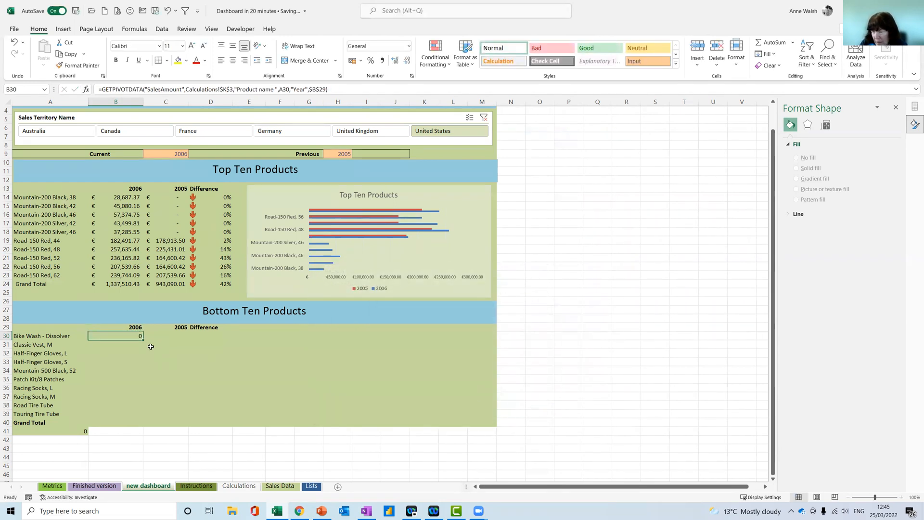
{"action": "left_click_drag", "start_coordinate": [144, 340], "coordinate": [139, 416]}
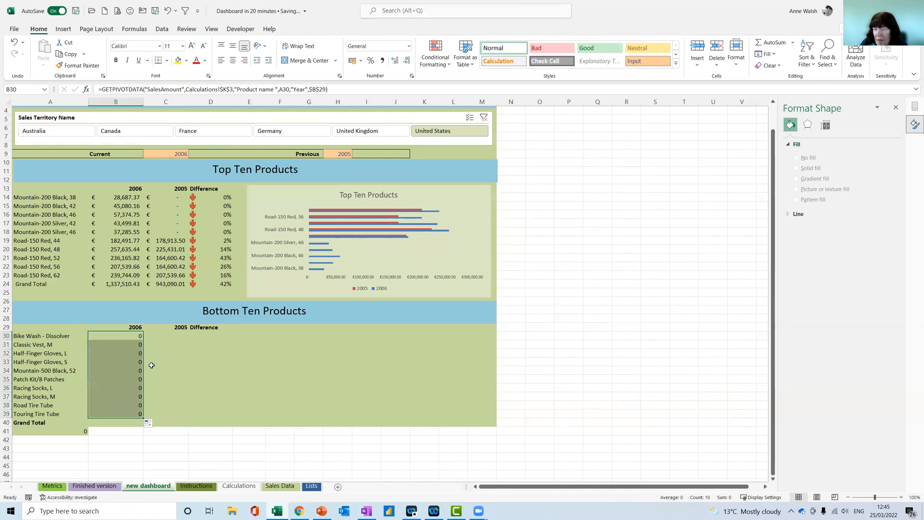
Set the Current year in C9 to 2007
{"action": "left_click", "coordinate": [175, 153]}
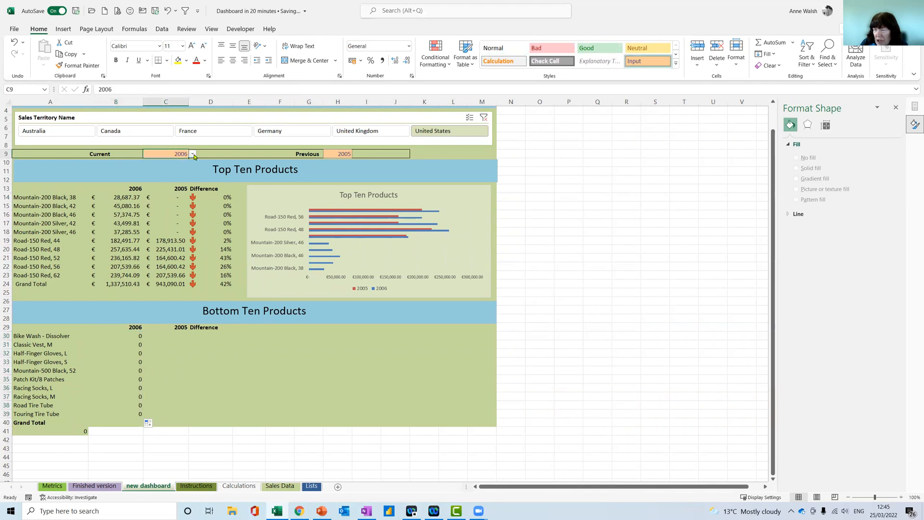
{"action": "left_click", "coordinate": [193, 154]}
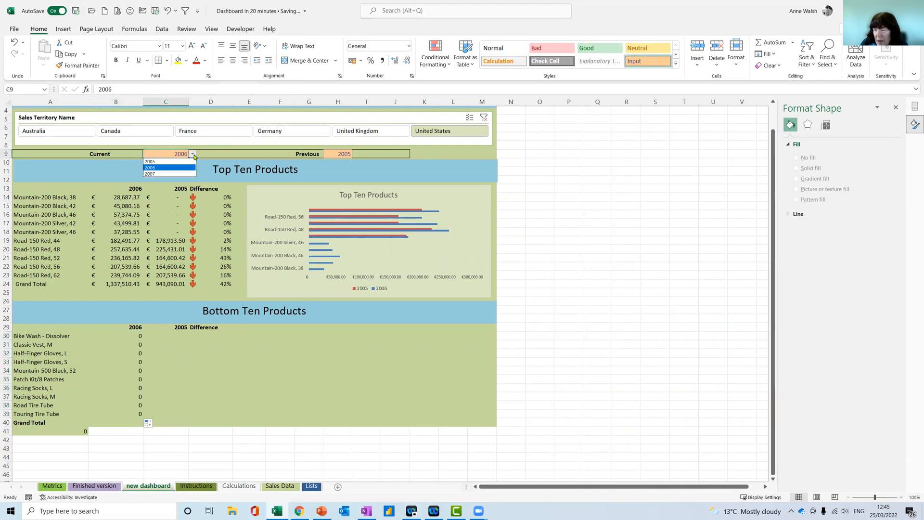
{"action": "left_click", "coordinate": [175, 174]}
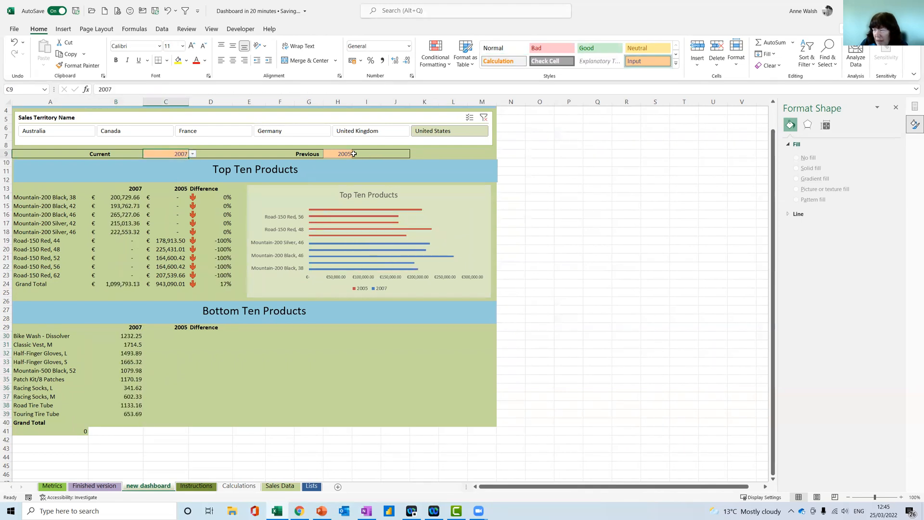
Apply the Accounting number format with the euro symbol to B30:B40
{"action": "left_click_drag", "start_coordinate": [127, 334], "coordinate": [128, 423]}
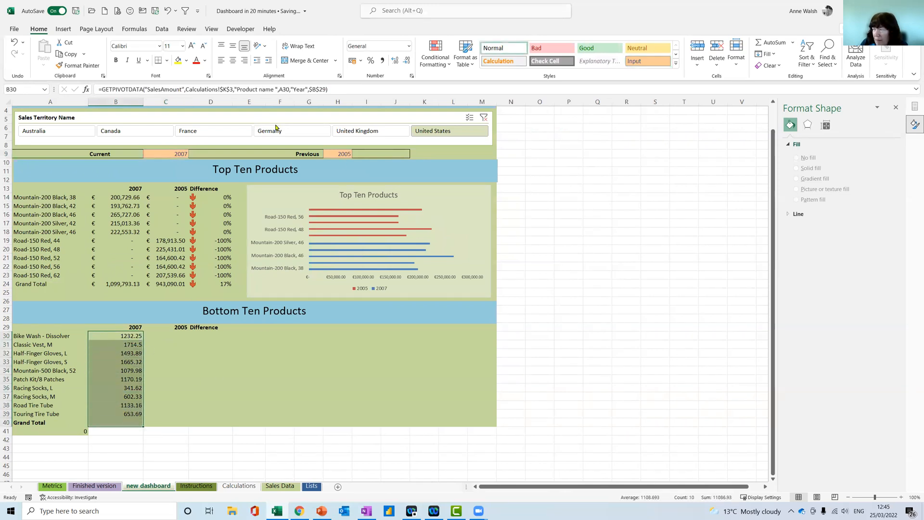
{"action": "left_click", "coordinate": [360, 60]}
{"action": "left_click", "coordinate": [364, 74]}
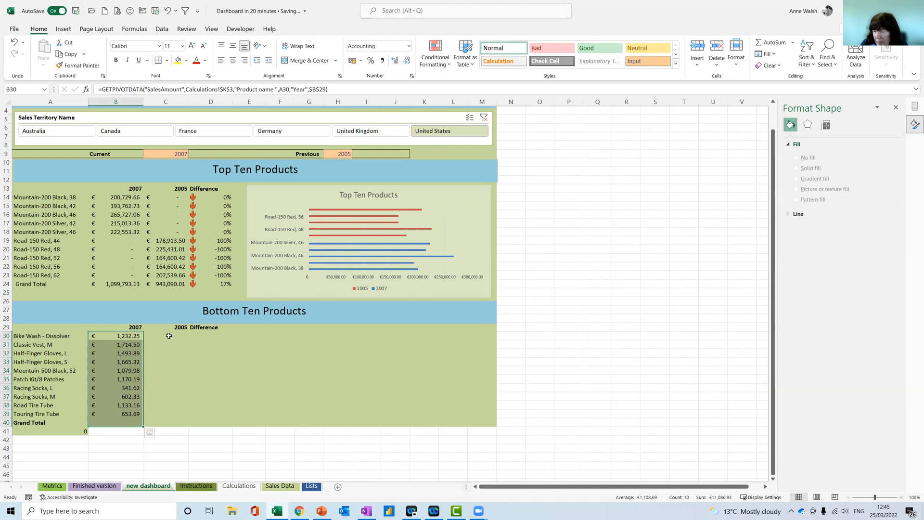
Enter a GETPIVOTDATA formula in C30 that references the Bike Wash - Dissolver 2005 cell, L5, on the Calculations sheet
{"action": "left_click", "coordinate": [169, 335]}
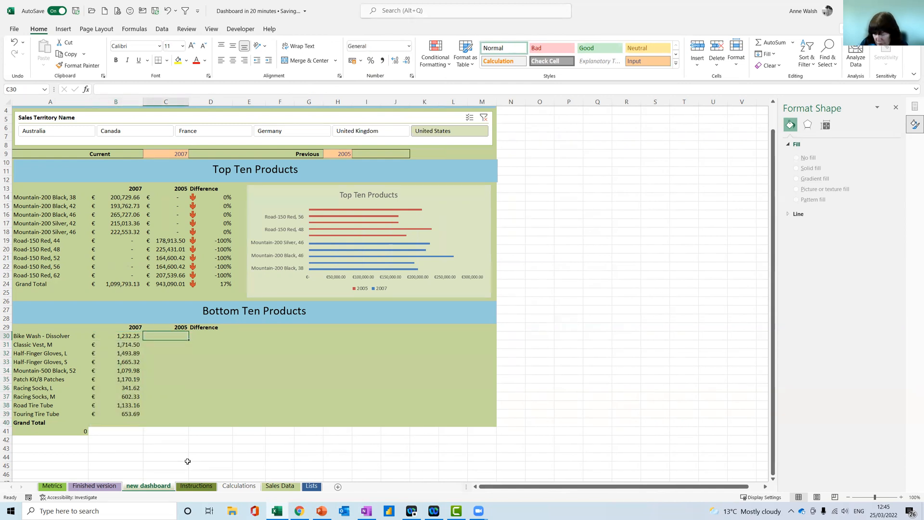
{"action": "type", "text": "="}
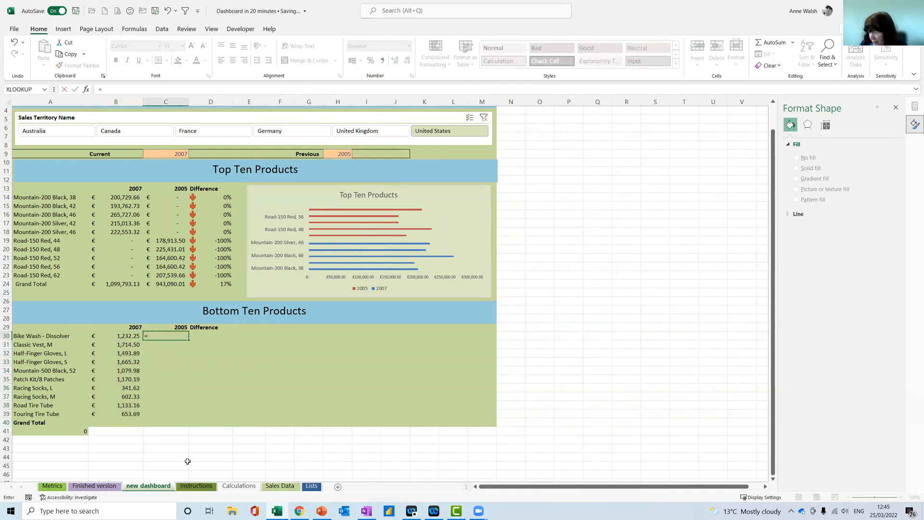
{"action": "left_click", "coordinate": [232, 487]}
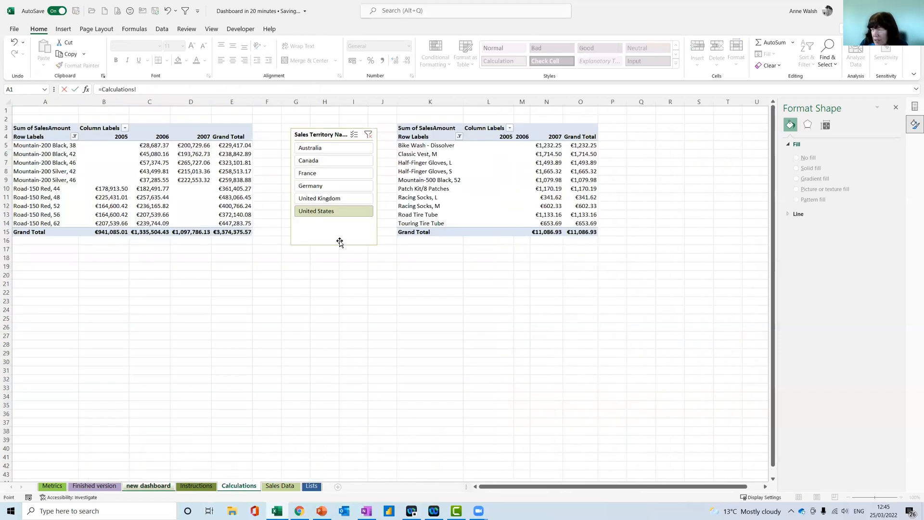
{"action": "left_click", "coordinate": [501, 145]}
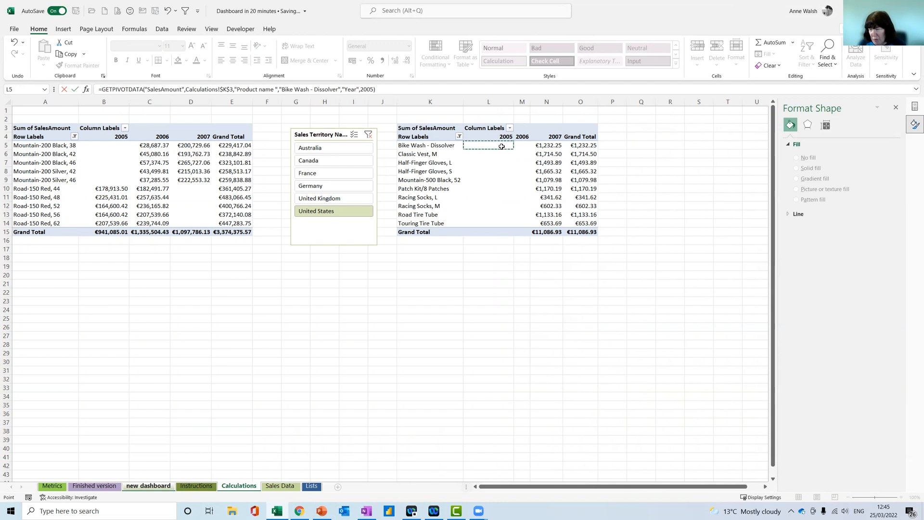
{"action": "key", "text": "Return"}
{"action": "left_click", "coordinate": [185, 335]}
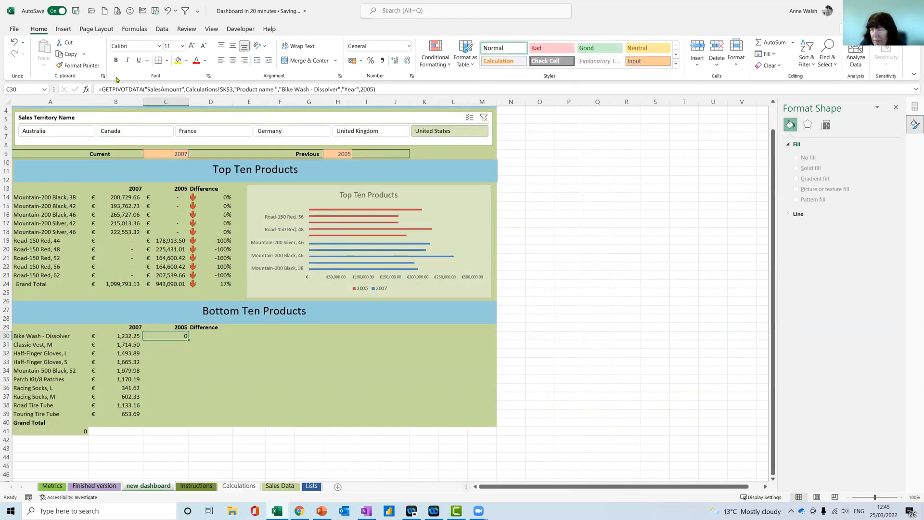
Replace the fixed product and year in C30's GETPIVOTDATA arguments with references to A30 and the absolute $C$29
{"action": "left_click", "coordinate": [86, 89]}
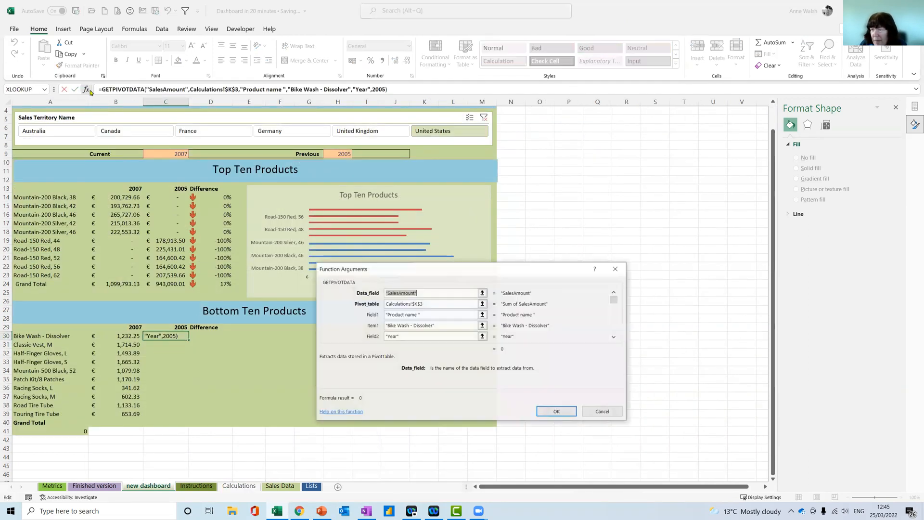
{"action": "left_click", "coordinate": [423, 325]}
{"action": "left_click_drag", "start_coordinate": [406, 332], "coordinate": [370, 325]}
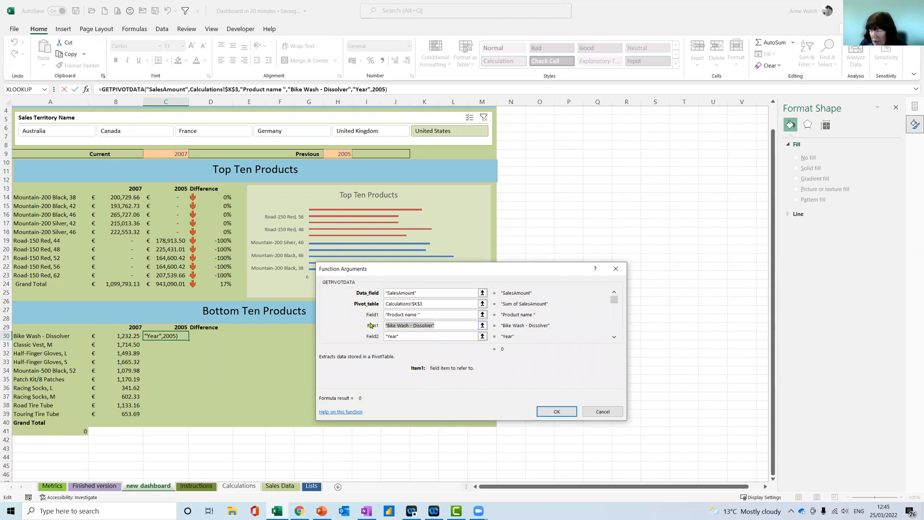
{"action": "left_click", "coordinate": [68, 337]}
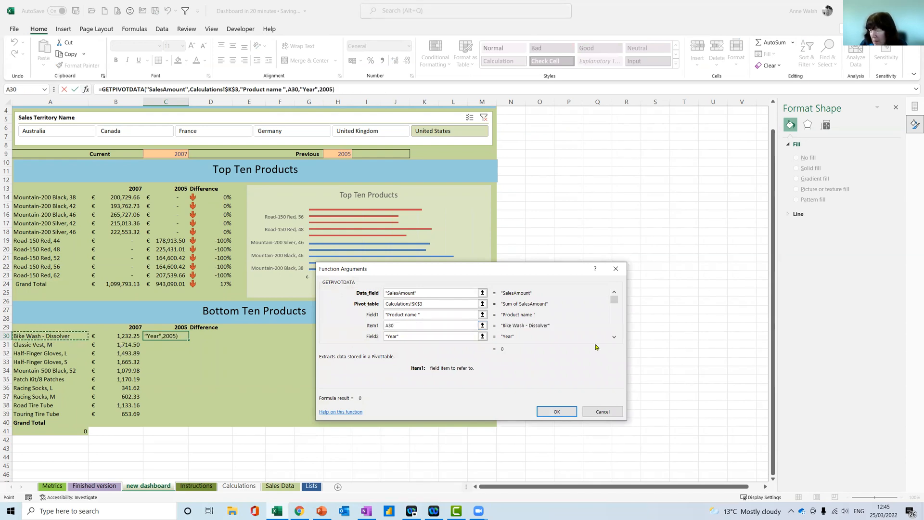
{"action": "left_click", "coordinate": [614, 336]}
{"action": "double_click", "coordinate": [421, 327]}
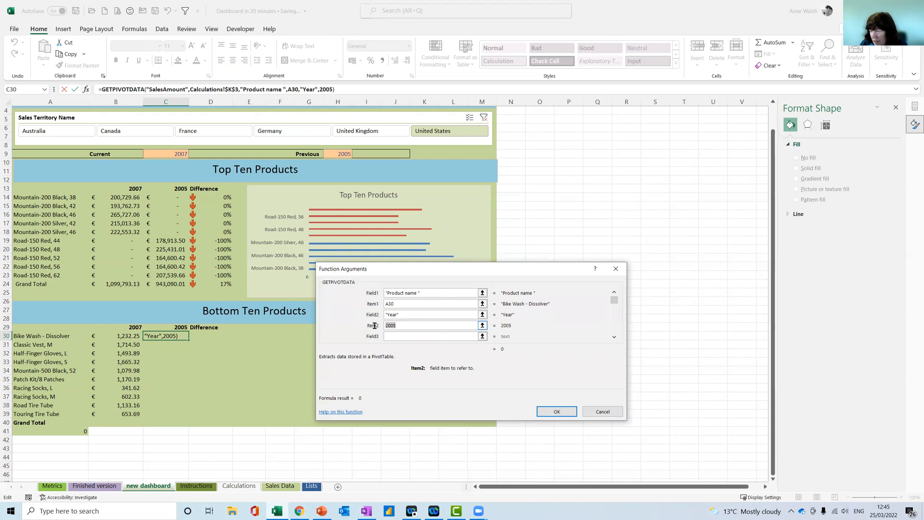
{"action": "key", "text": "BackSpace"}
{"action": "left_click", "coordinate": [188, 327]}
{"action": "key", "text": "F4"}
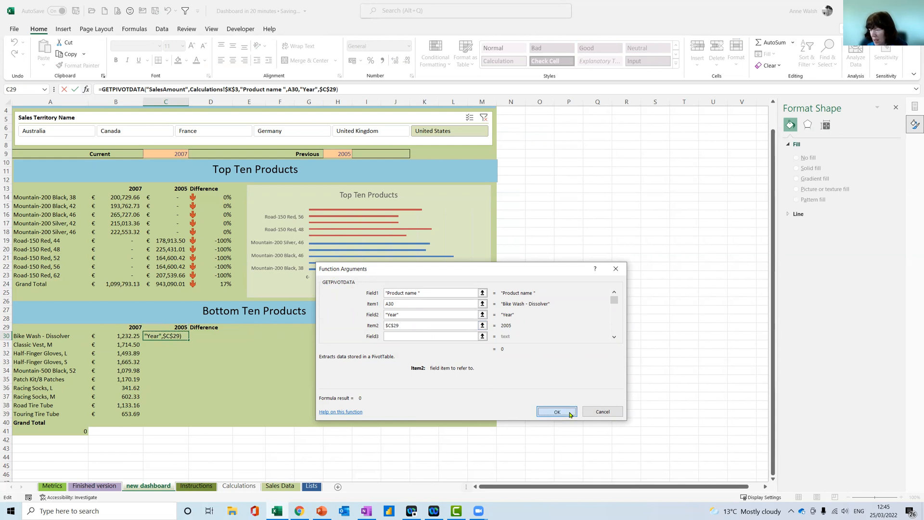
{"action": "left_click", "coordinate": [556, 412]}
Fill C30's formula down to C39 and apply the Accounting format with the euro symbol to the range
{"action": "left_click_drag", "start_coordinate": [189, 339], "coordinate": [189, 416]}
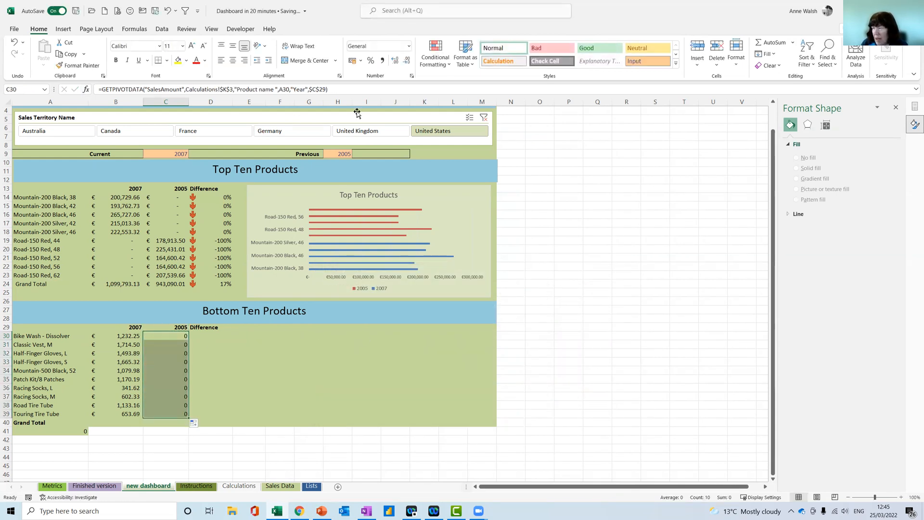
{"action": "left_click", "coordinate": [352, 60]}
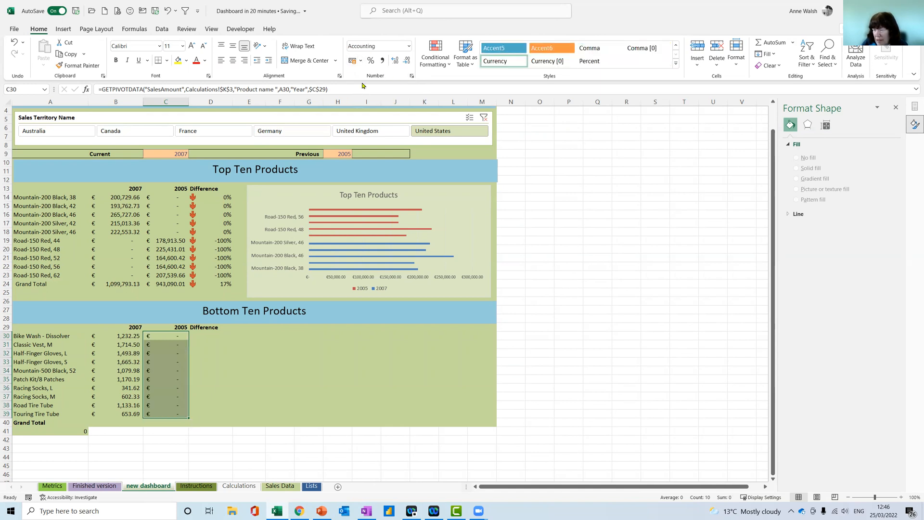
{"action": "left_click", "coordinate": [173, 344]}
{"action": "left_click", "coordinate": [173, 335]}
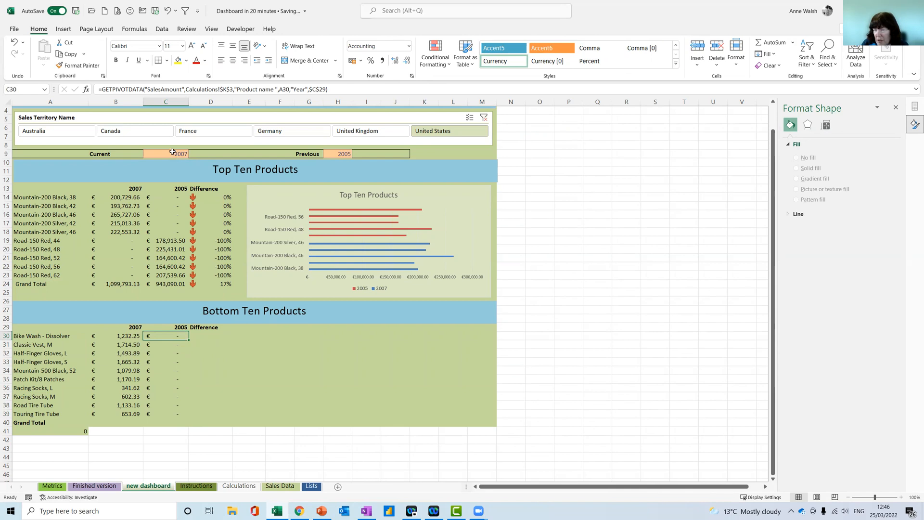
Switch the Current year in C9 to 2006
{"action": "left_click", "coordinate": [172, 152]}
{"action": "left_click", "coordinate": [192, 154]}
{"action": "left_click", "coordinate": [174, 168]}
{"action": "left_click", "coordinate": [342, 154]}
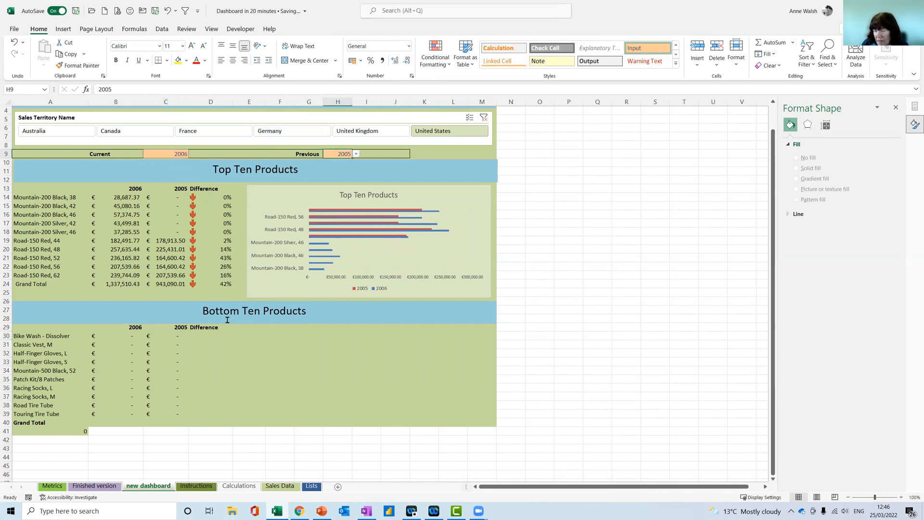
Set the Current year in C9 to 2007 and the Previous year in H9 to 2006
{"action": "left_click", "coordinate": [170, 154]}
{"action": "left_click", "coordinate": [192, 154]}
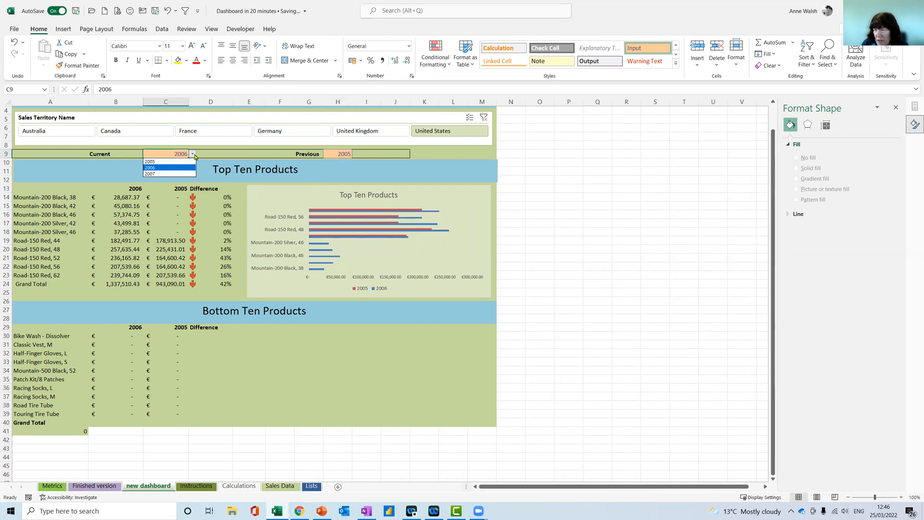
{"action": "left_click", "coordinate": [179, 174]}
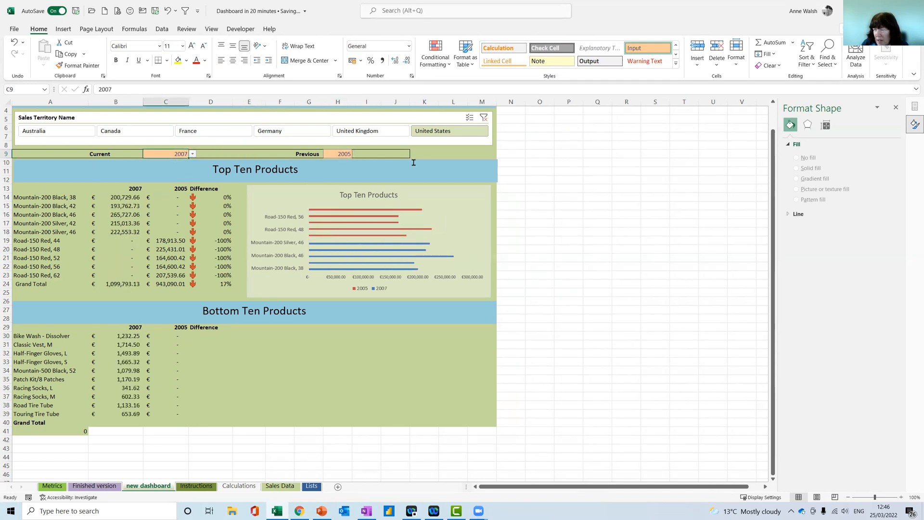
{"action": "left_click", "coordinate": [342, 154]}
{"action": "left_click", "coordinate": [356, 154]}
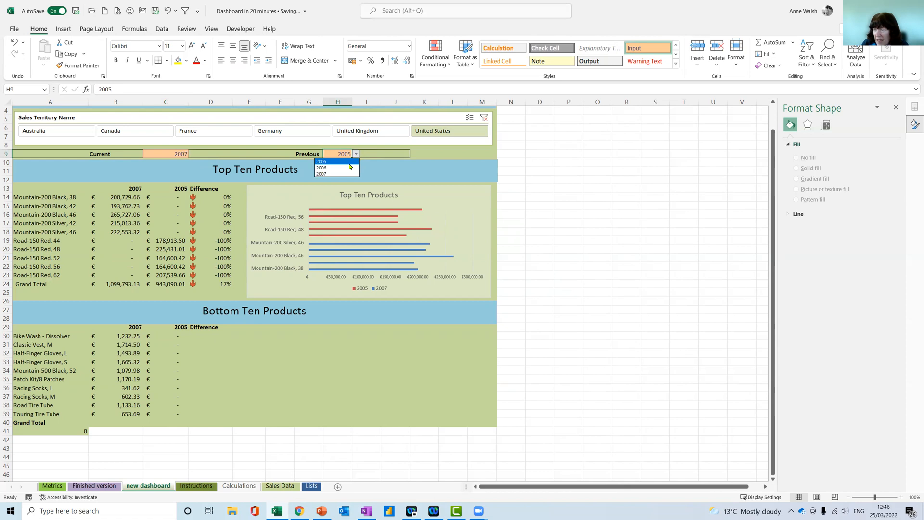
{"action": "left_click", "coordinate": [348, 167]}
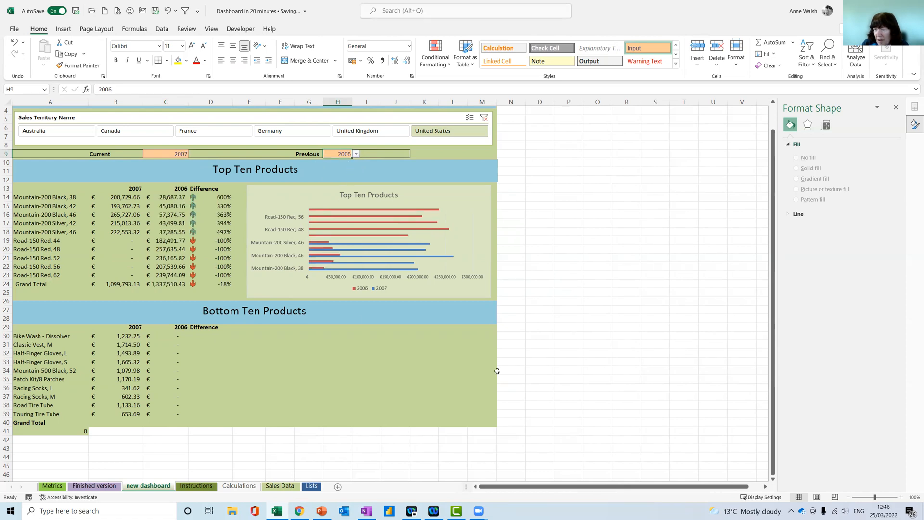
Enter the formula =(B30-C30)/C30 in D30 to calculate the first bottom-ten product's difference
{"action": "left_click", "coordinate": [207, 337]}
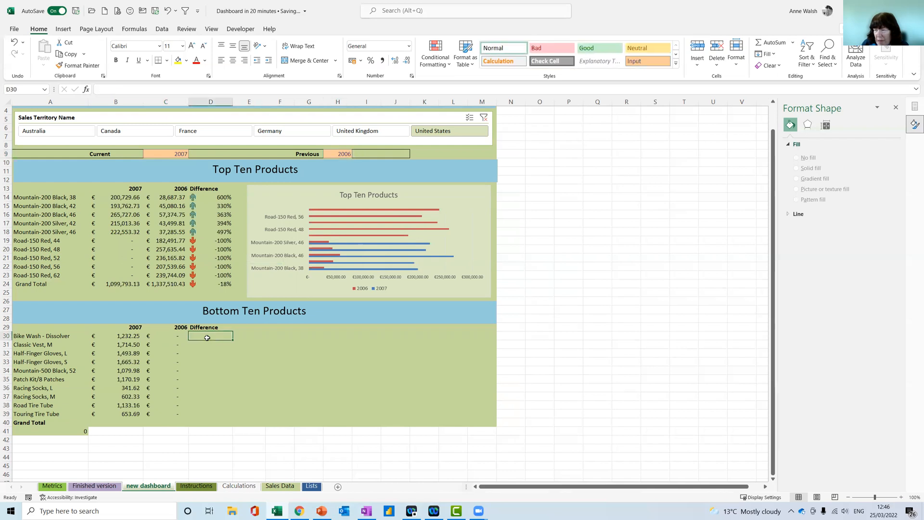
{"action": "left_click", "coordinate": [210, 200]}
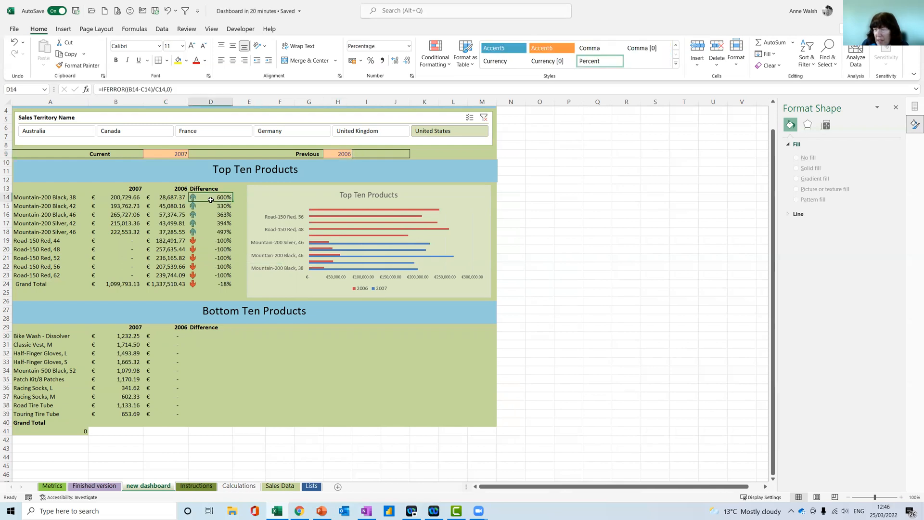
{"action": "left_click", "coordinate": [204, 337]}
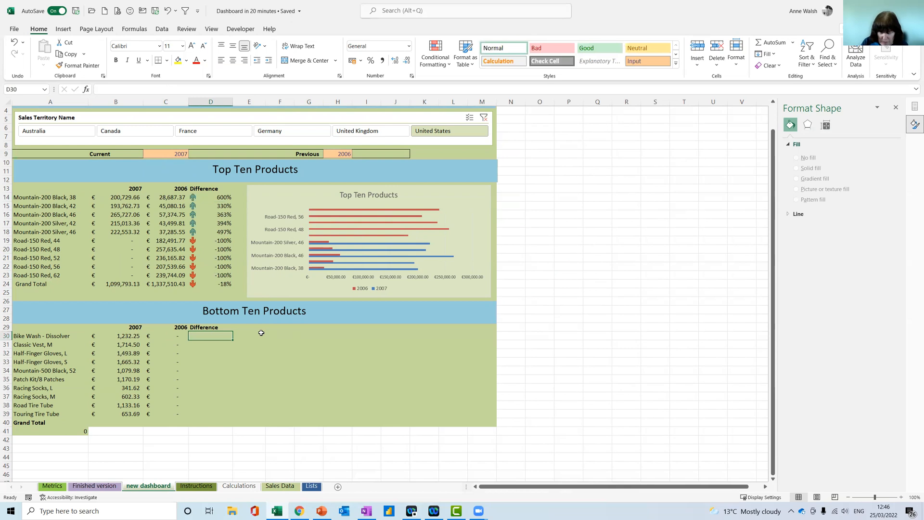
{"action": "type", "text": "=("}
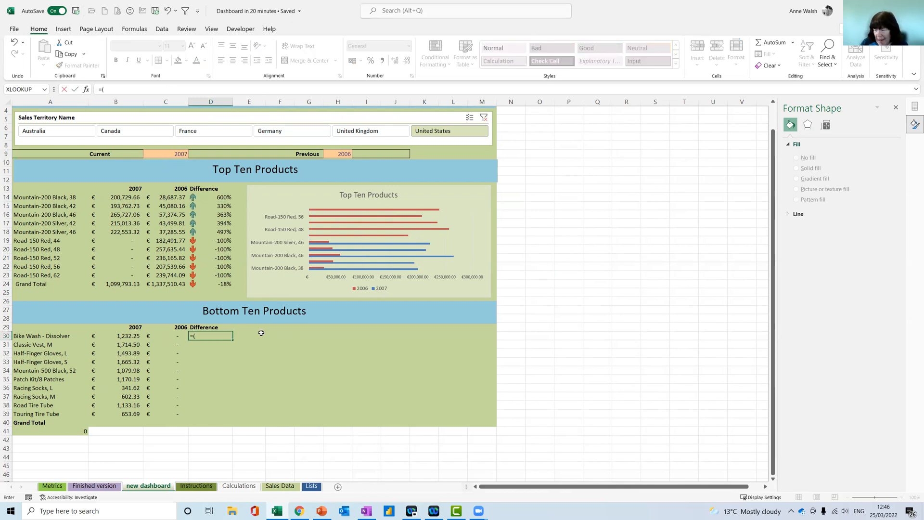
{"action": "left_click", "coordinate": [137, 336]}
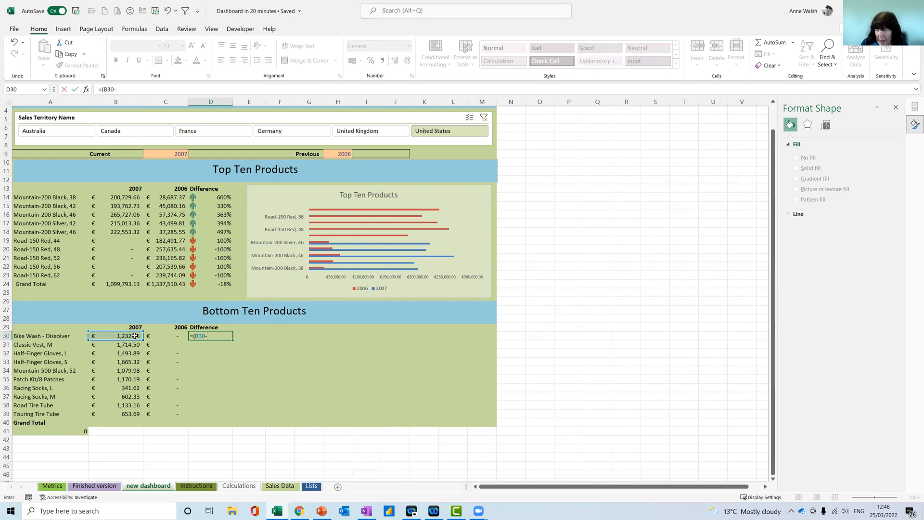
{"action": "type", "text": "-"}
{"action": "left_click", "coordinate": [166, 335]}
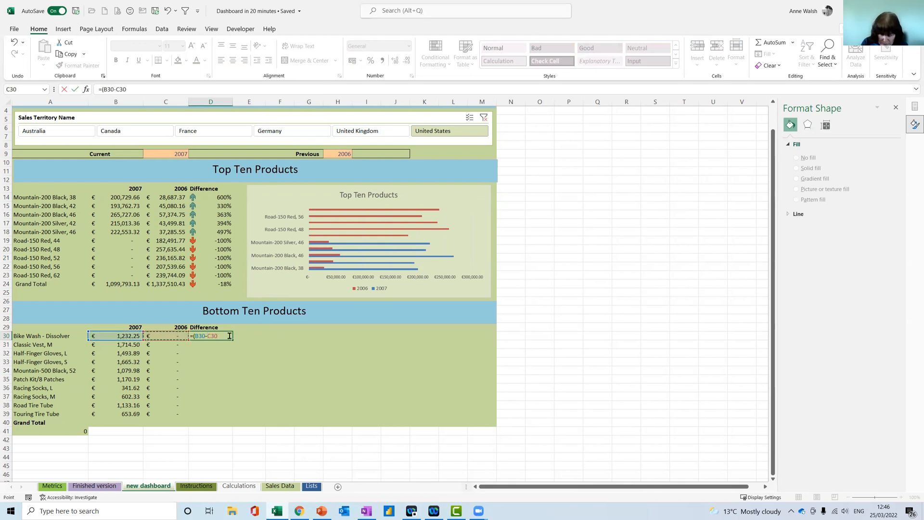
{"action": "type", "text": ")/"}
{"action": "left_click", "coordinate": [167, 336]}
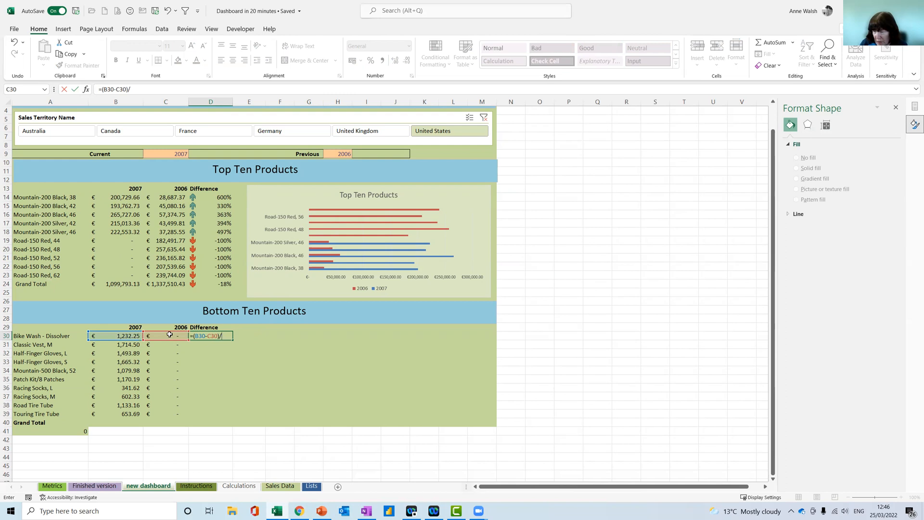
{"action": "key", "text": "ctrl+Return"}
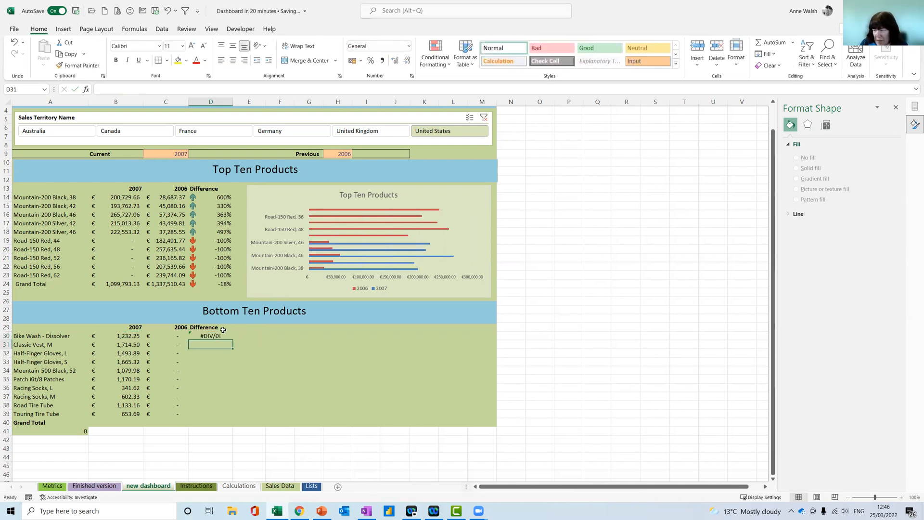
Wrap D30's difference formula in IFERROR with 0 as the fallback value
{"action": "left_click", "coordinate": [100, 90]}
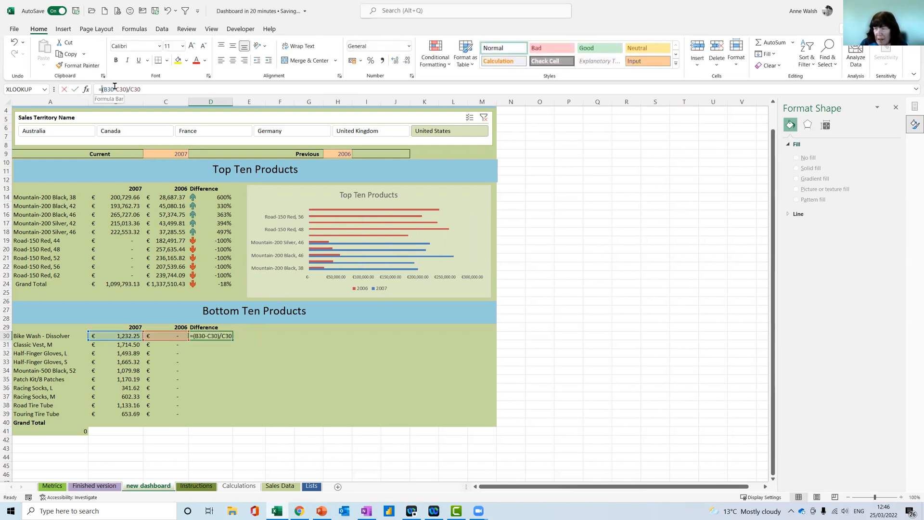
{"action": "type", "text": "iferror("}
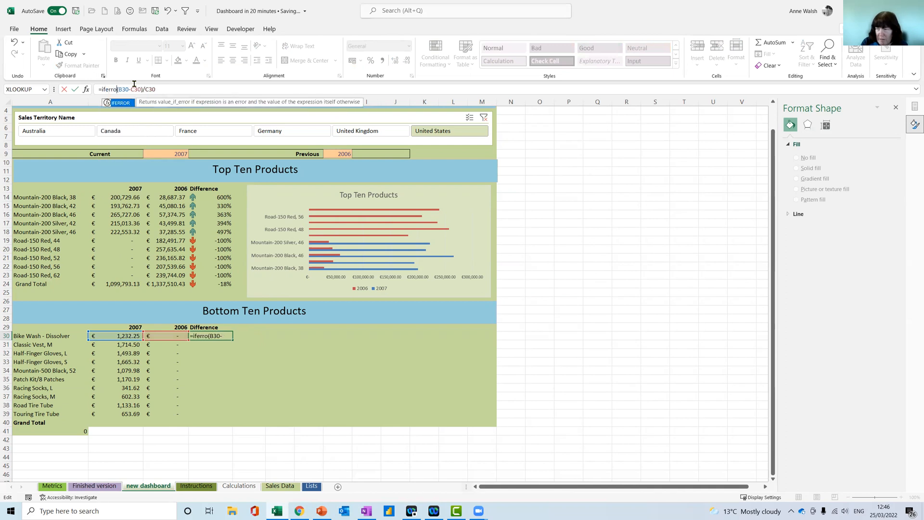
{"action": "left_click", "coordinate": [178, 86]}
{"action": "type", "text": ",0)"}
{"action": "key", "text": "Return"}
Format D30 as a percentage and fill its formula down to D40
{"action": "left_click", "coordinate": [209, 335]}
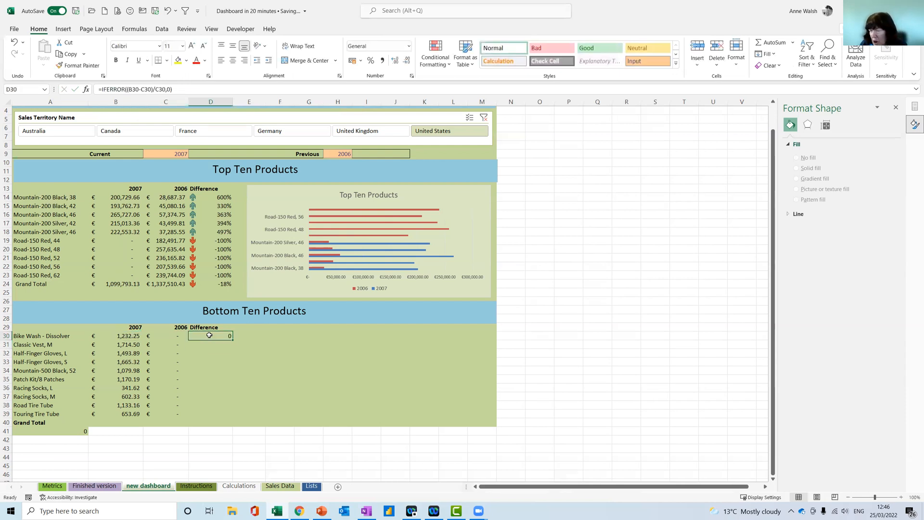
{"action": "left_click", "coordinate": [370, 60]}
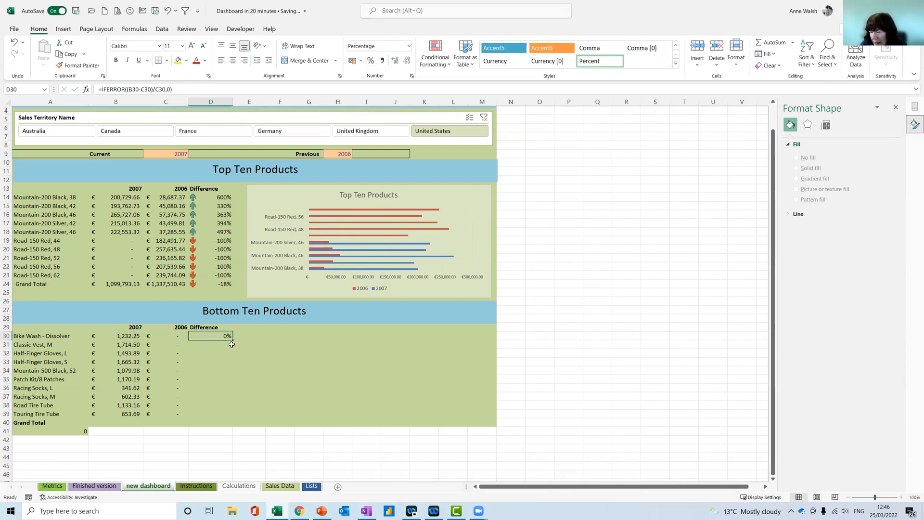
{"action": "left_click_drag", "start_coordinate": [234, 341], "coordinate": [233, 426]}
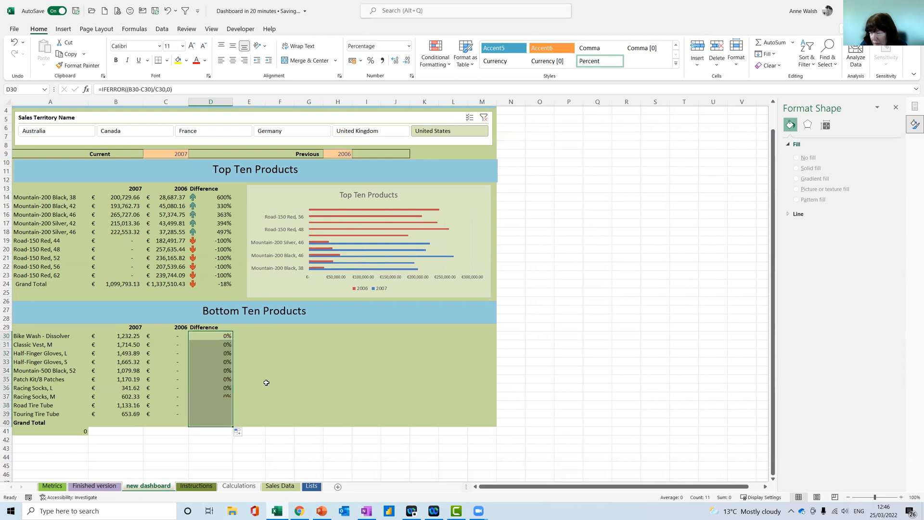
Copy the arrow icon formatting from D17 in the Top Ten table onto D30:D40
{"action": "left_click", "coordinate": [202, 222]}
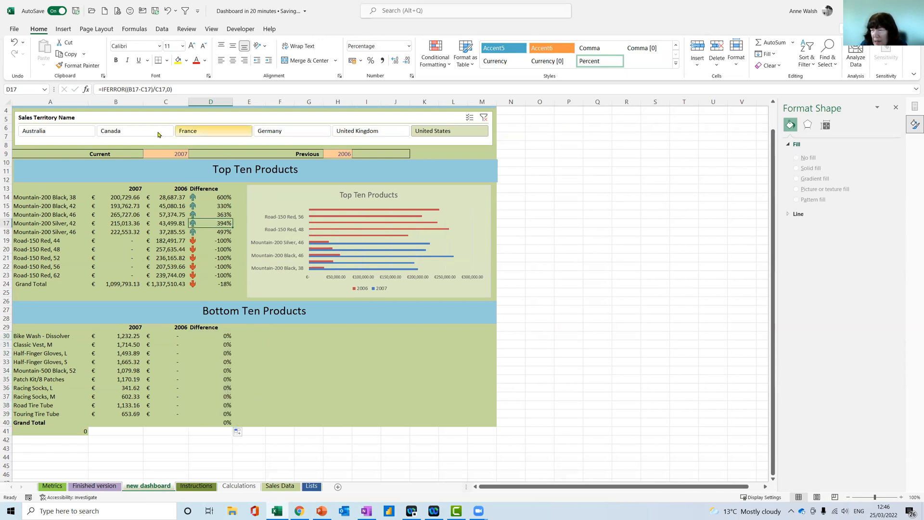
{"action": "left_click", "coordinate": [79, 65]}
{"action": "left_click_drag", "start_coordinate": [211, 337], "coordinate": [215, 423]}
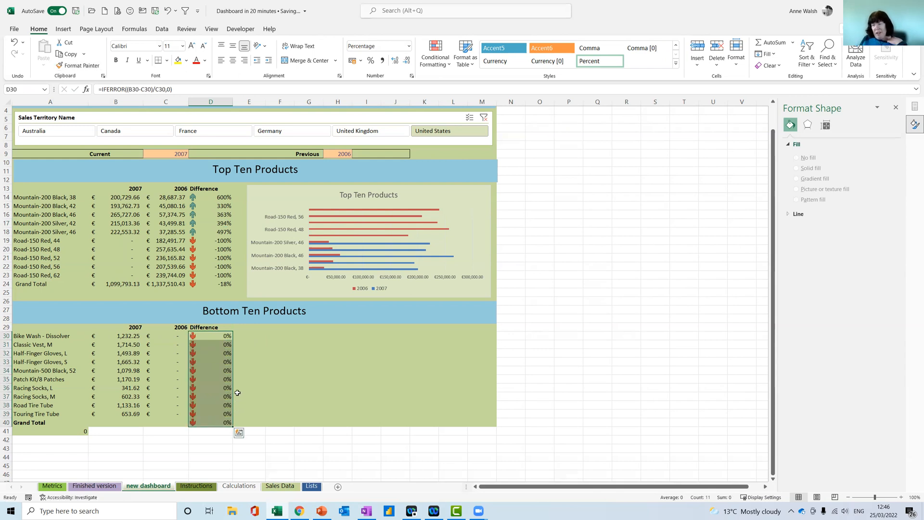
{"action": "left_click", "coordinate": [256, 336]}
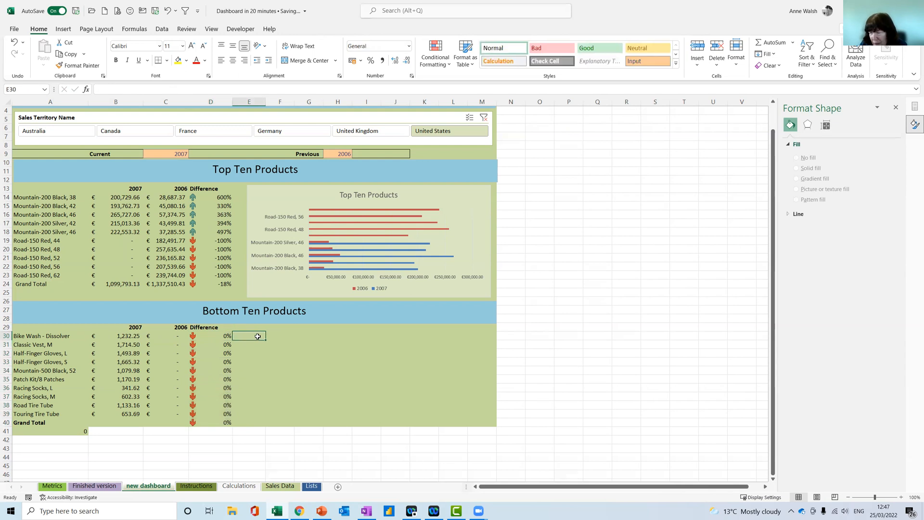
Sum the current-year column in the Bottom Ten Grand Total cell B40 and fill the formula across to D40
{"action": "left_click", "coordinate": [127, 423]}
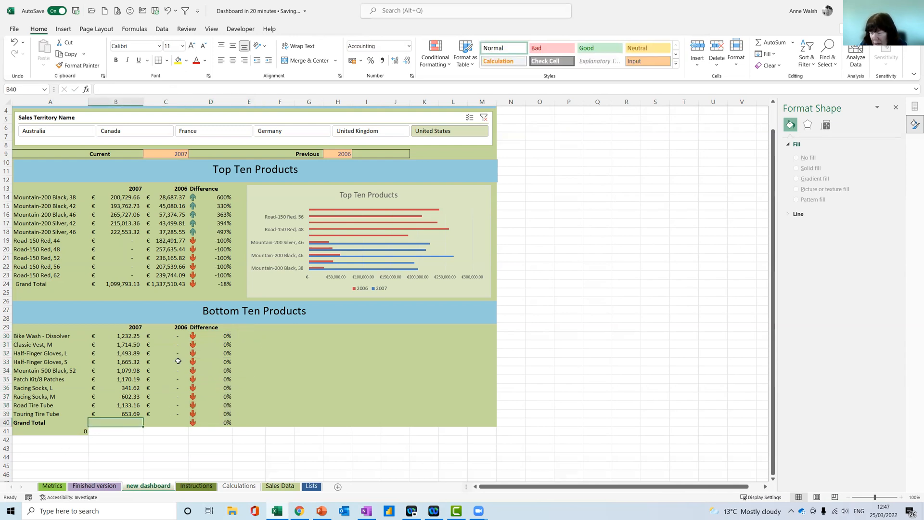
{"action": "left_click", "coordinate": [771, 43]}
{"action": "key", "text": "Return"}
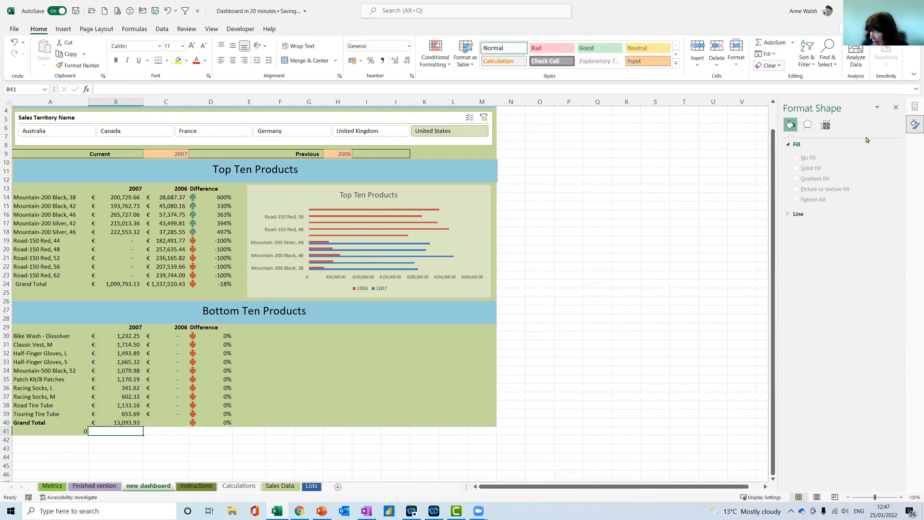
{"action": "left_click", "coordinate": [119, 423]}
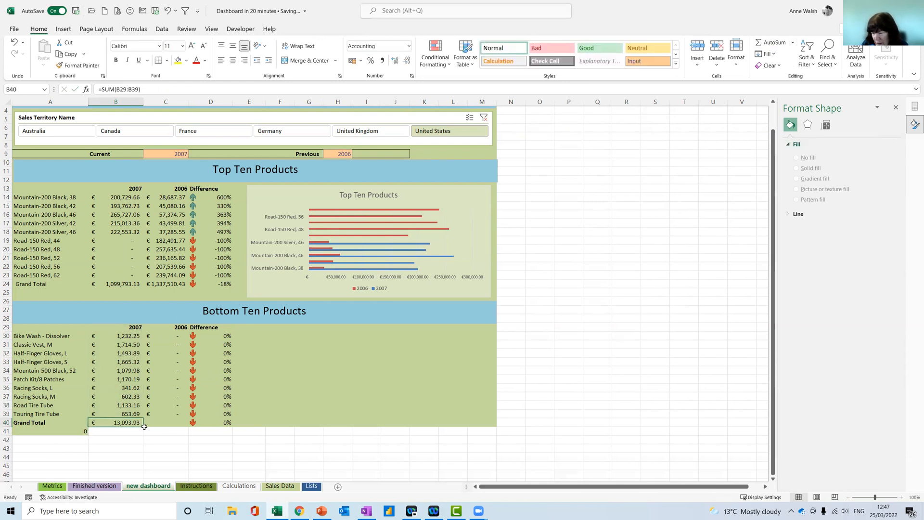
{"action": "left_click_drag", "start_coordinate": [143, 427], "coordinate": [232, 426]}
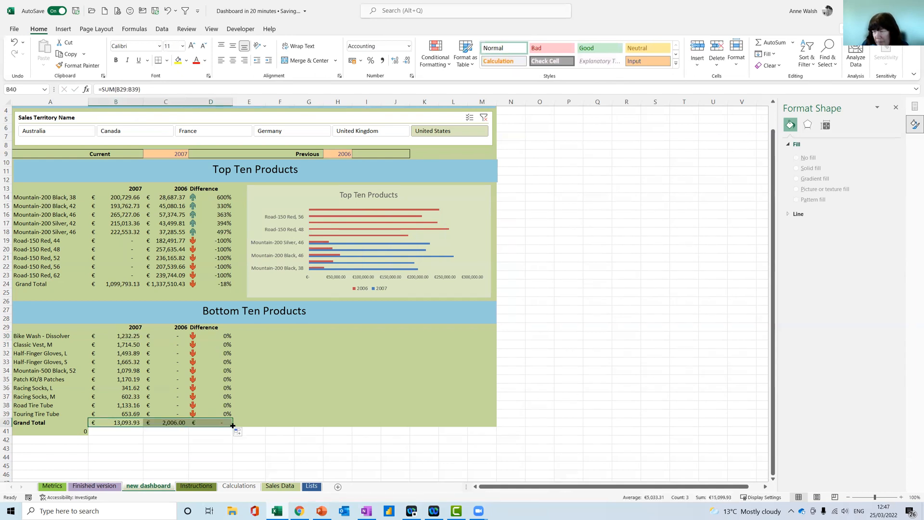
Format the Grand Total difference in D40 as a percentage
{"action": "left_click", "coordinate": [218, 422]}
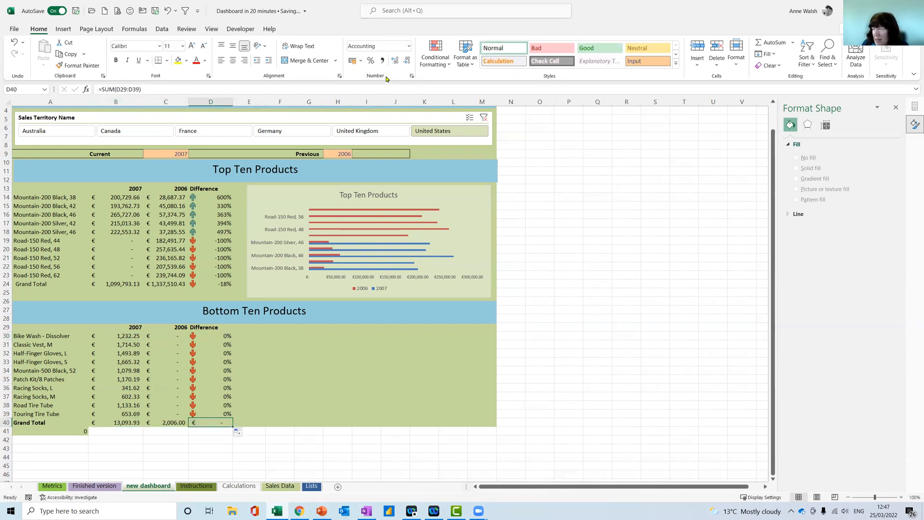
{"action": "left_click", "coordinate": [371, 61]}
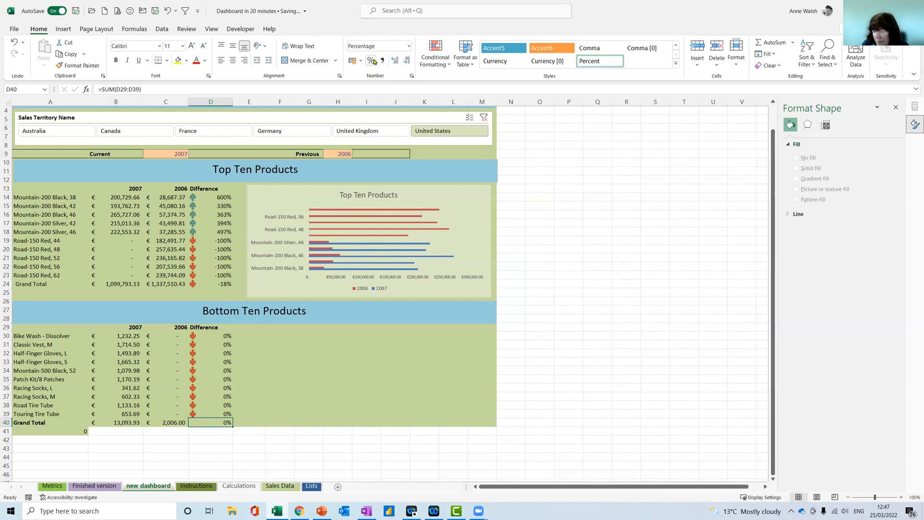
{"action": "left_click", "coordinate": [269, 336]}
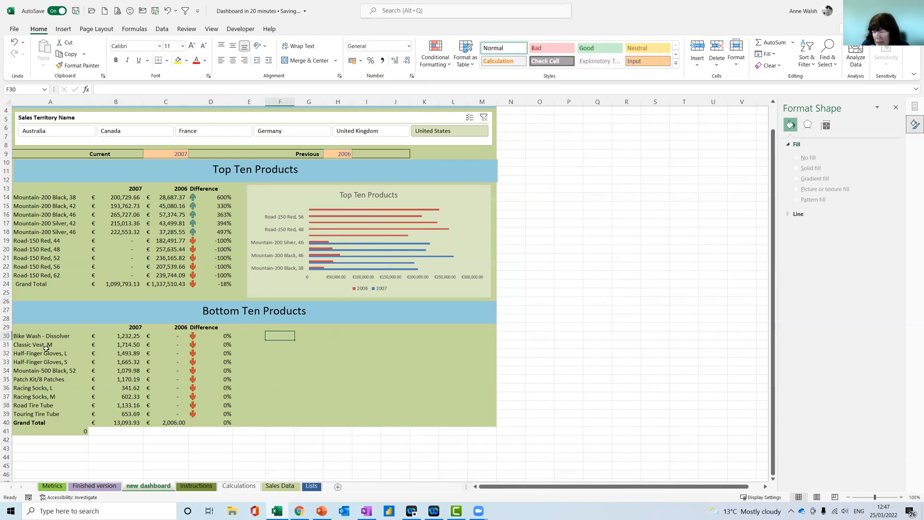
Insert a recommended clustered bar chart from A29:C39 and fit it beside the Bottom Ten table, matching the upper chart's width
{"action": "left_click_drag", "start_coordinate": [29, 328], "coordinate": [168, 415]}
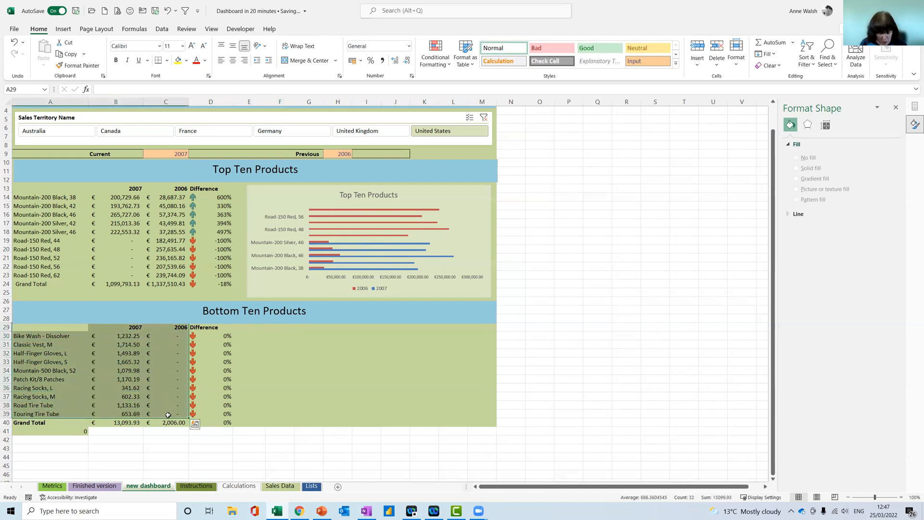
{"action": "left_click", "coordinate": [194, 423]}
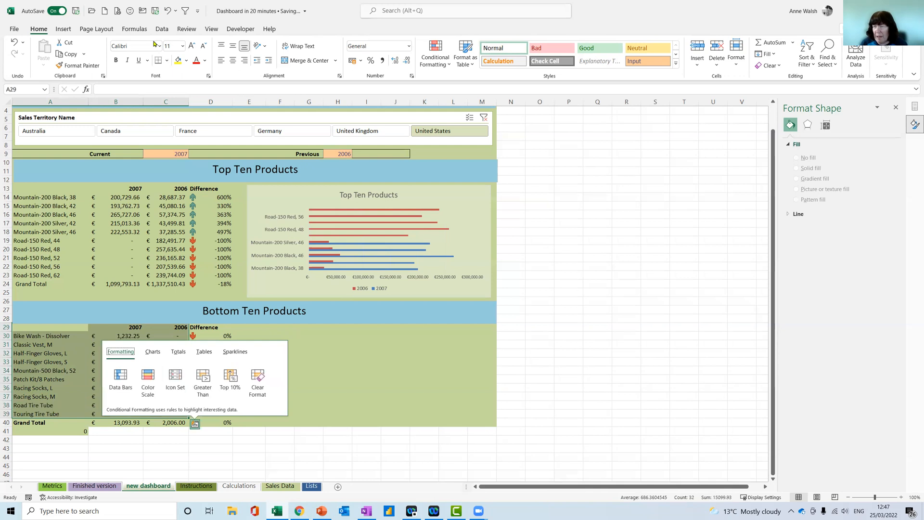
{"action": "left_click", "coordinate": [63, 29]}
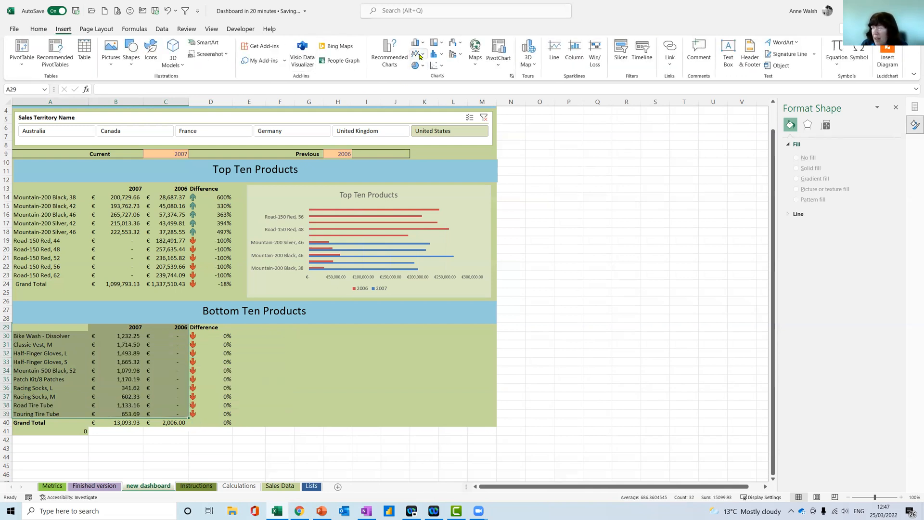
{"action": "left_click", "coordinate": [391, 56]}
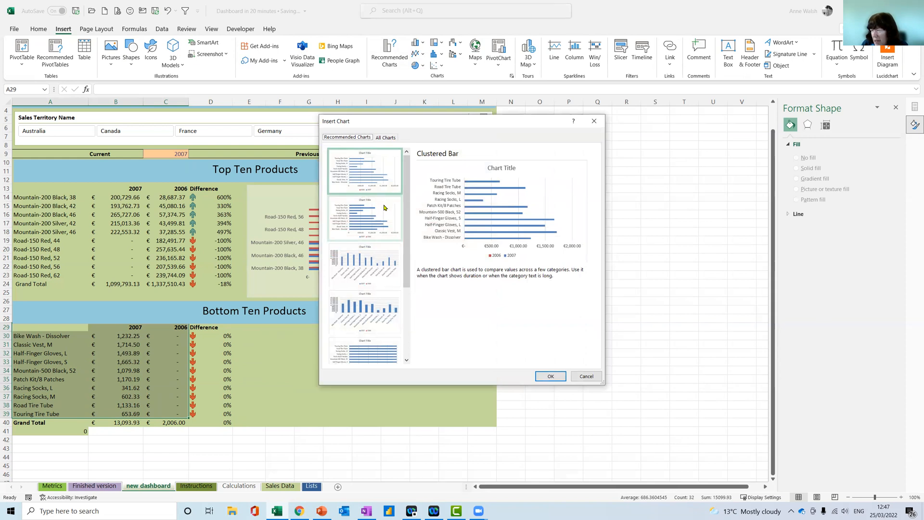
{"action": "left_click", "coordinate": [374, 191]}
{"action": "left_click", "coordinate": [556, 373]}
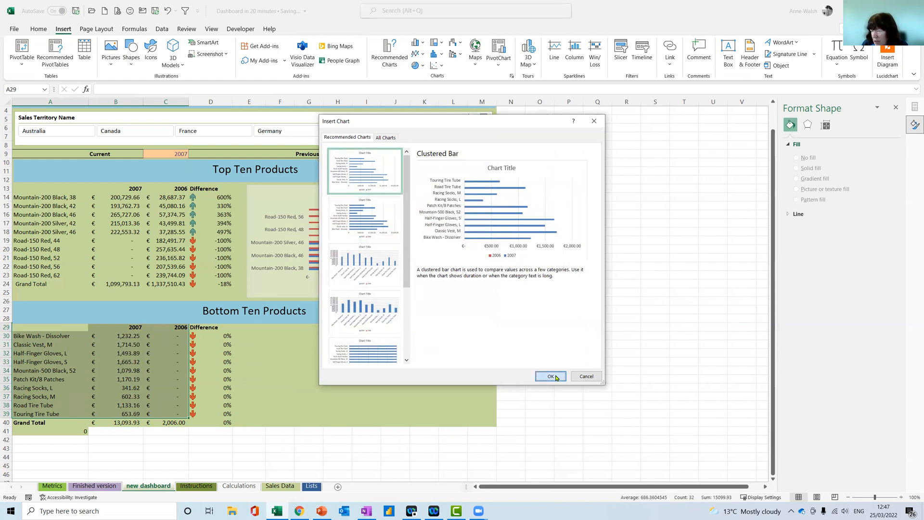
{"action": "left_click_drag", "start_coordinate": [431, 239], "coordinate": [399, 335]}
{"action": "left_click_drag", "start_coordinate": [466, 390], "coordinate": [494, 385]}
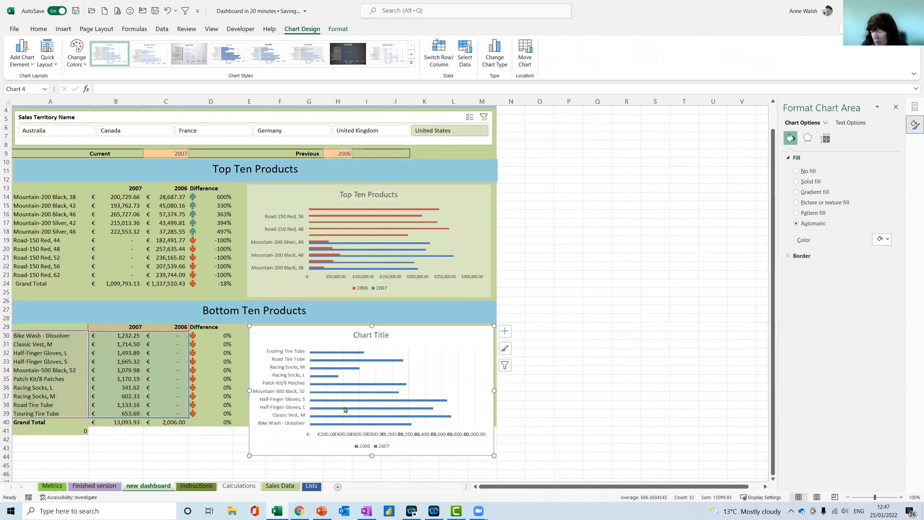
Fill A41:M44 with the dashboard's olive green background colour so it extends behind the new chart
{"action": "left_click_drag", "start_coordinate": [73, 431], "coordinate": [481, 453]}
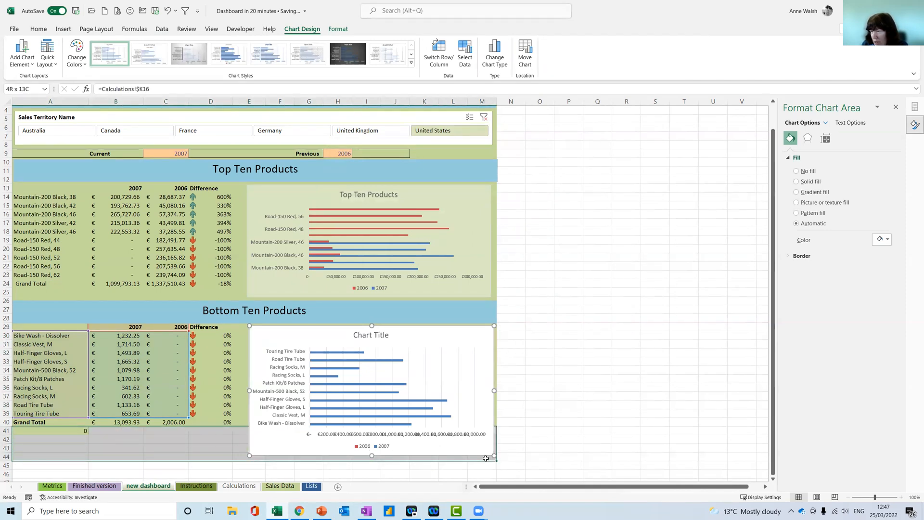
{"action": "left_click", "coordinate": [187, 61]}
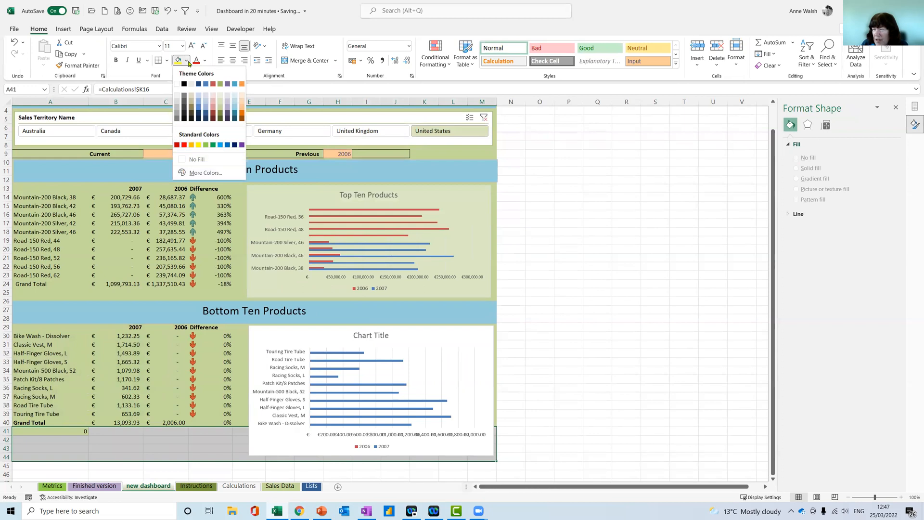
{"action": "left_click", "coordinate": [220, 107]}
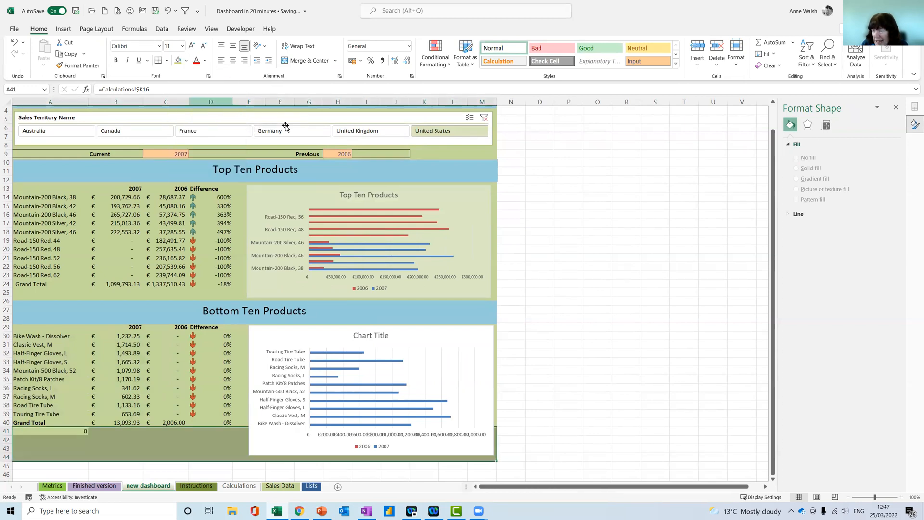
Title the chart beside the Bottom Ten table "Bottom Ten Products"
{"action": "left_click", "coordinate": [431, 356]}
{"action": "left_click", "coordinate": [379, 337]}
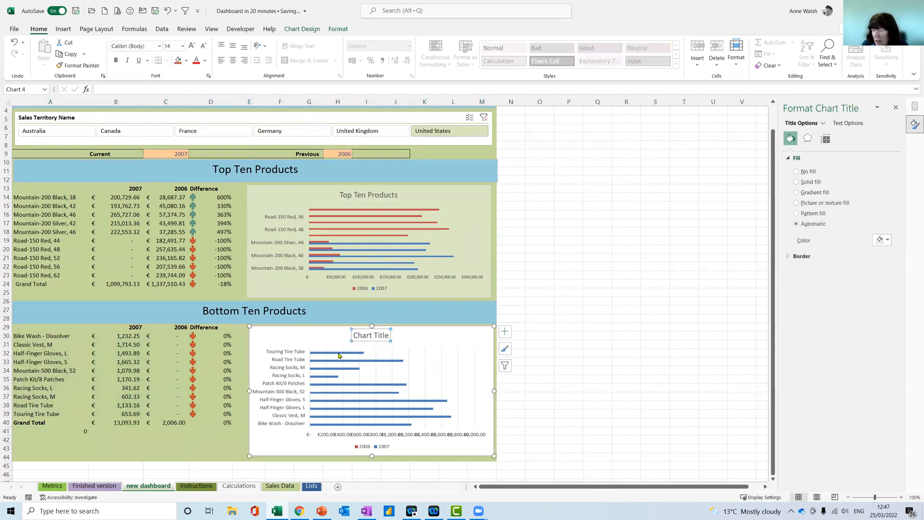
{"action": "left_click_drag", "start_coordinate": [354, 333], "coordinate": [389, 337]}
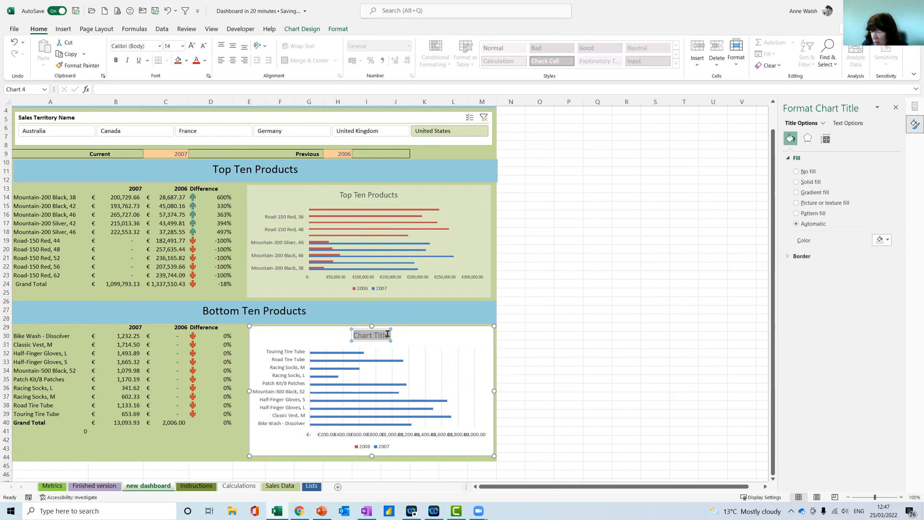
{"action": "type", "text": "ott"}
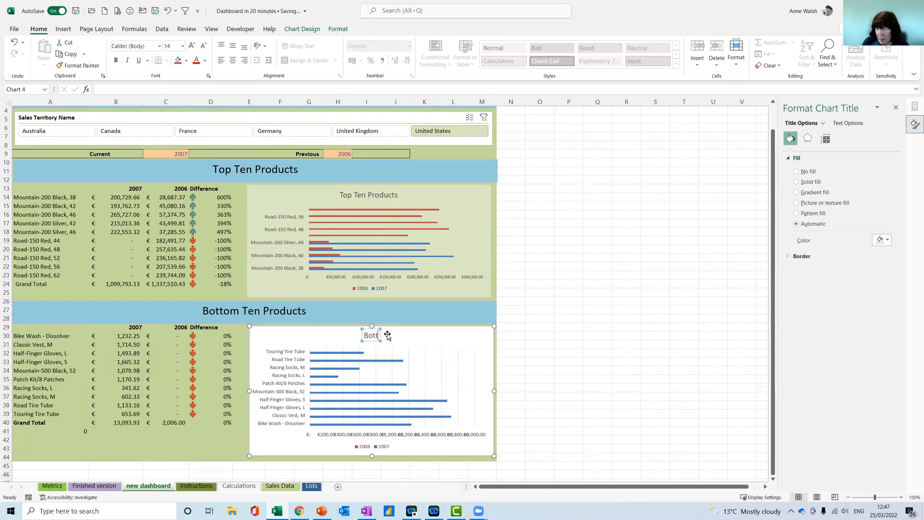
{"action": "type", "text": "om Ten Products"}
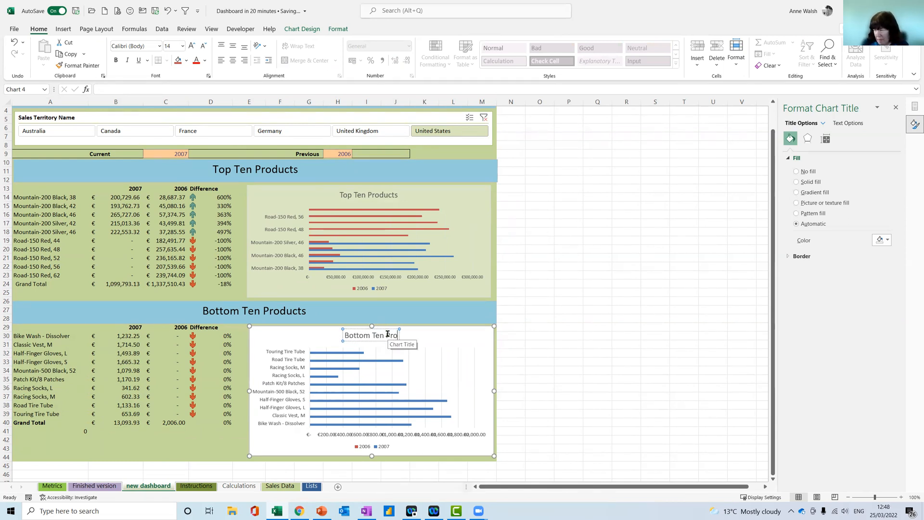
Give the Bottom Ten chart area a solid white fill with 53% transparency
{"action": "left_click", "coordinate": [435, 335]}
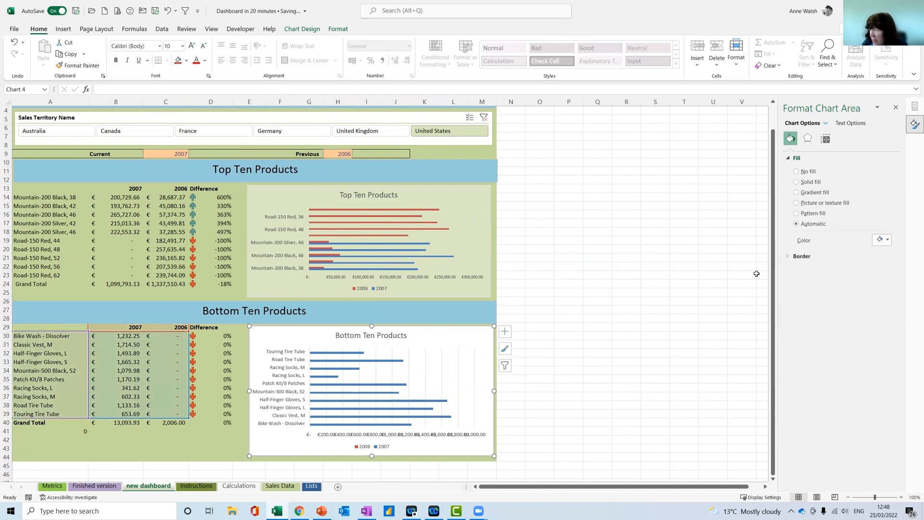
{"action": "left_click", "coordinate": [887, 240]}
{"action": "left_click", "coordinate": [854, 263]}
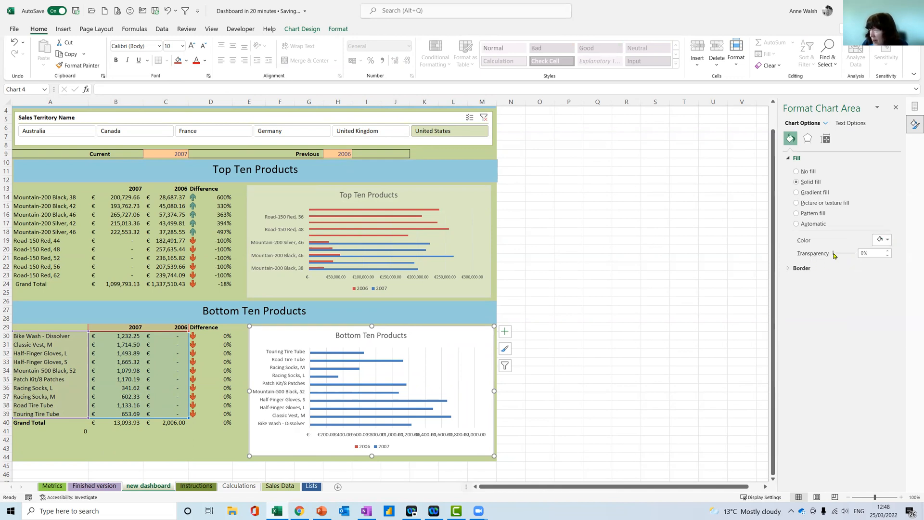
{"action": "left_click_drag", "start_coordinate": [837, 255], "coordinate": [844, 255]}
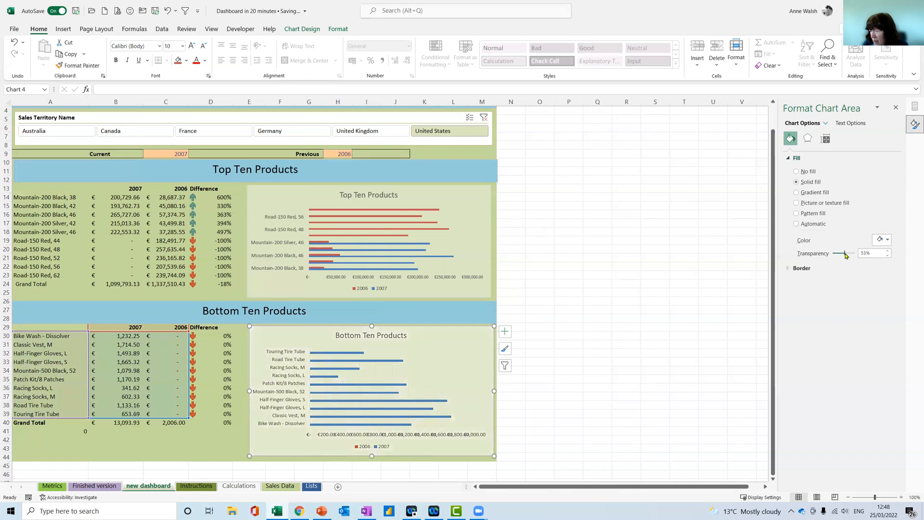
Widen the Sales Territory Name slicer to reach the right edge of the dashboard's title banner
{"action": "scroll", "coordinate": [409, 296], "scroll_direction": "up", "scroll_amount": 1}
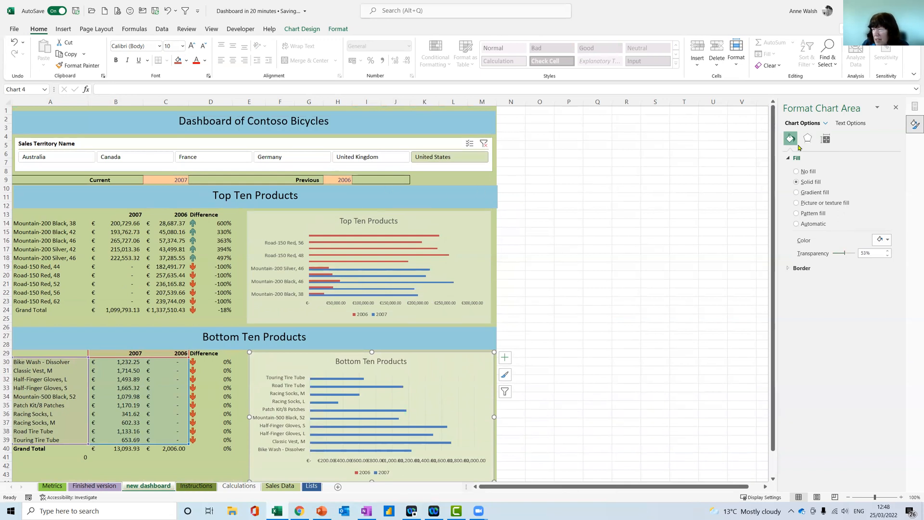
{"action": "left_click", "coordinate": [493, 151]}
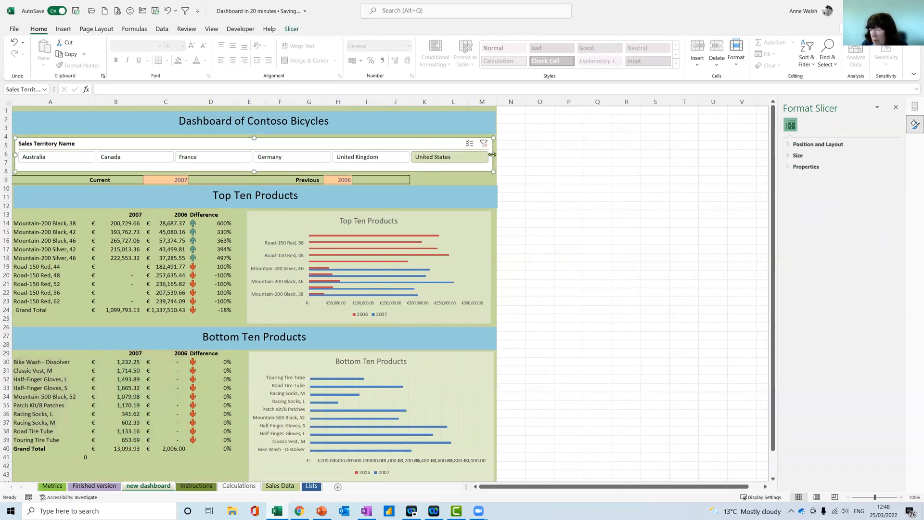
{"action": "left_click_drag", "start_coordinate": [496, 154], "coordinate": [499, 153]}
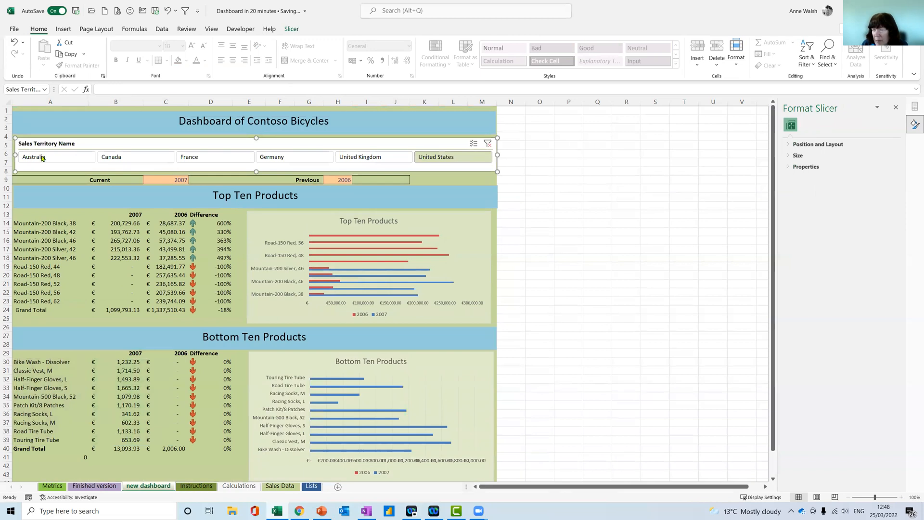
Apply all borders to the Top Ten table cells A14:D24 and the Bottom Ten cells A30:D39
{"action": "left_click_drag", "start_coordinate": [43, 217], "coordinate": [207, 292]}
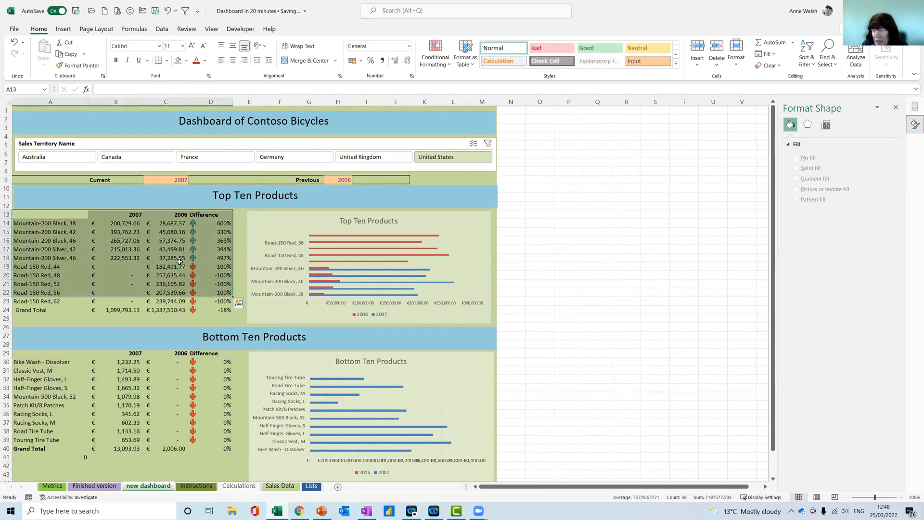
{"action": "left_click_drag", "start_coordinate": [66, 223], "coordinate": [211, 309]}
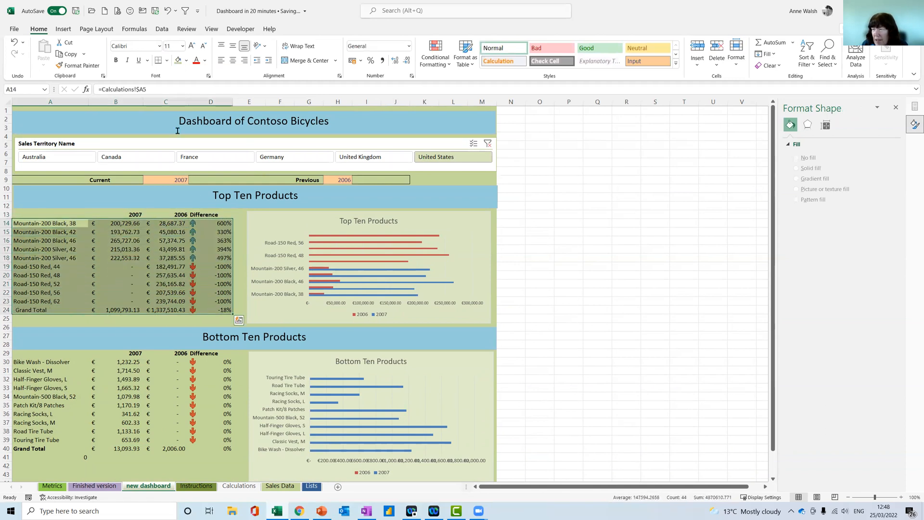
{"action": "left_click", "coordinate": [166, 60]}
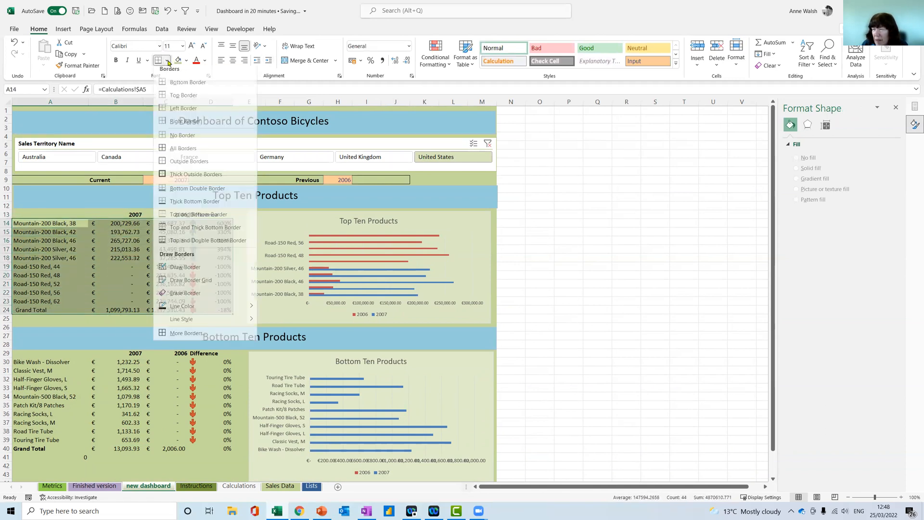
{"action": "left_click", "coordinate": [180, 153]}
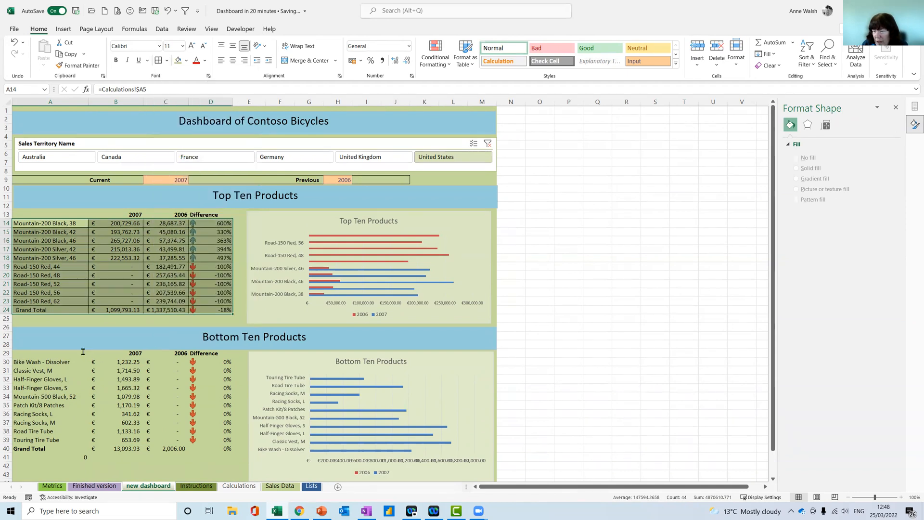
{"action": "left_click_drag", "start_coordinate": [47, 360], "coordinate": [202, 446]}
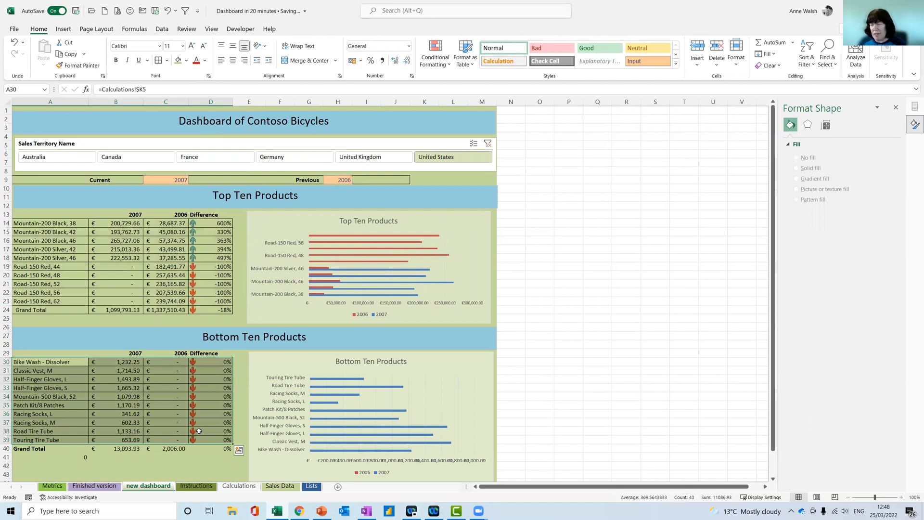
Test the territory slicer by filtering through Australia, Canada, France, Germany, United Kingdom and United States in turn
{"action": "left_click", "coordinate": [278, 219]}
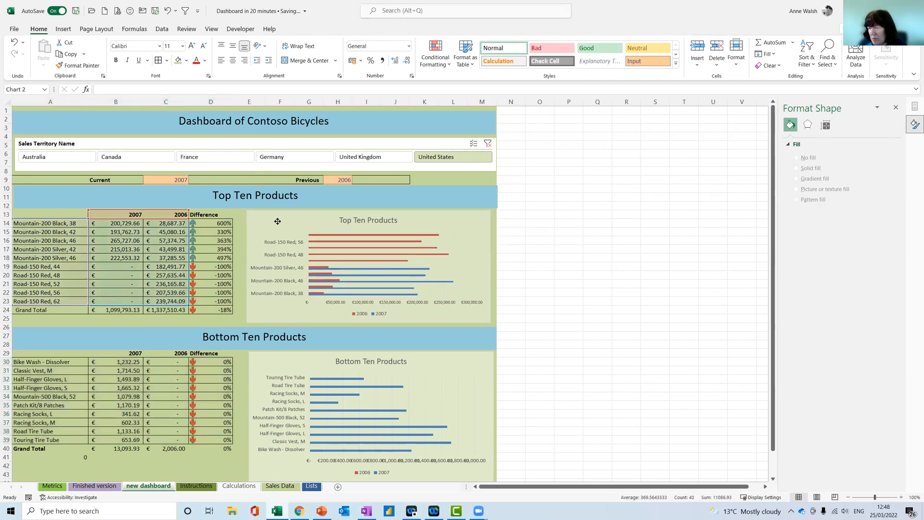
{"action": "left_click", "coordinate": [44, 158]}
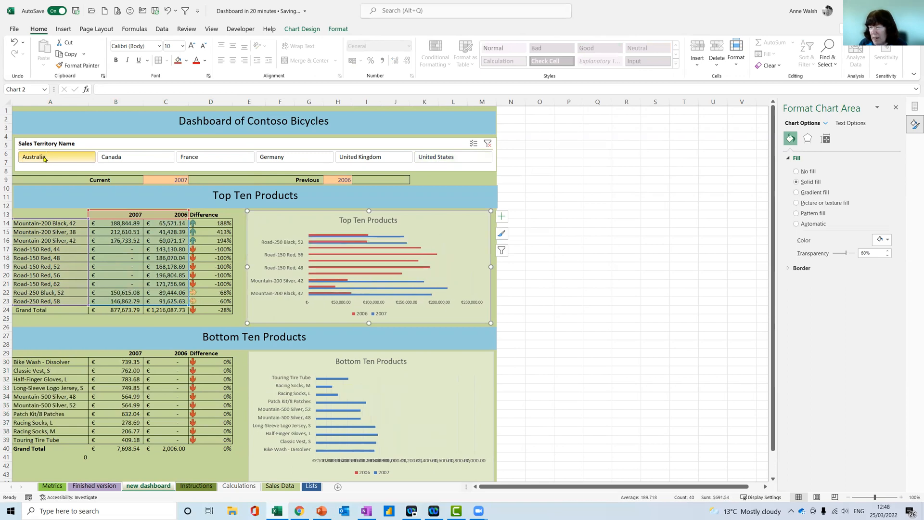
{"action": "left_click", "coordinate": [164, 162]}
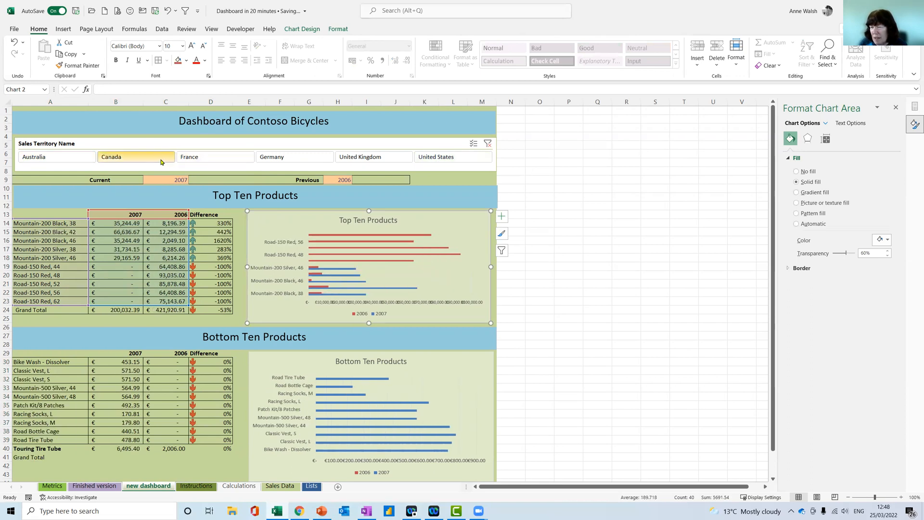
{"action": "left_click", "coordinate": [204, 157]}
{"action": "left_click", "coordinate": [290, 158]}
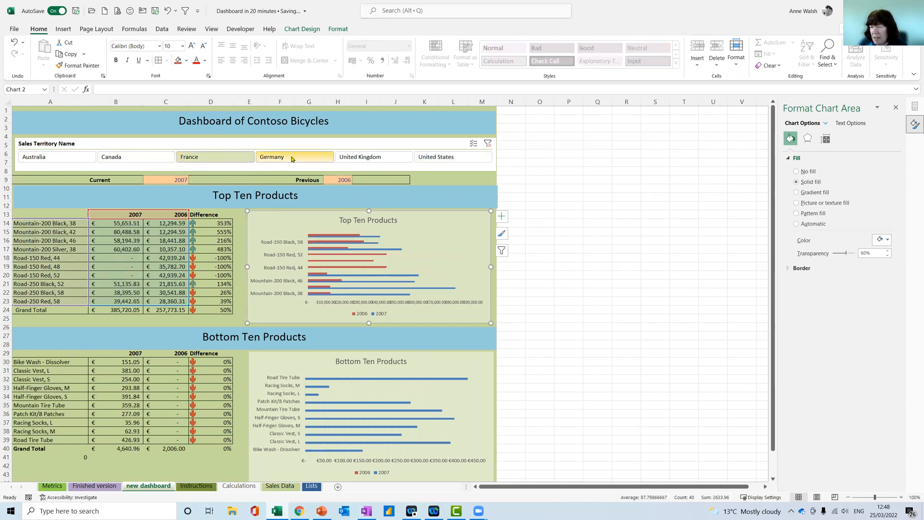
{"action": "left_click", "coordinate": [381, 162]}
{"action": "left_click", "coordinate": [438, 158]}
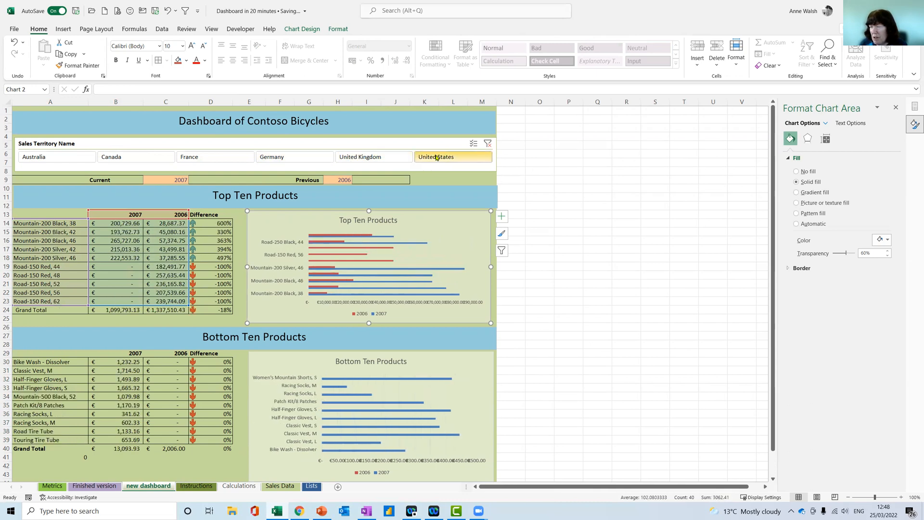
Set the Current year in C9 to 2006 and the Previous year in H9 to 2005
{"action": "left_click", "coordinate": [167, 179]}
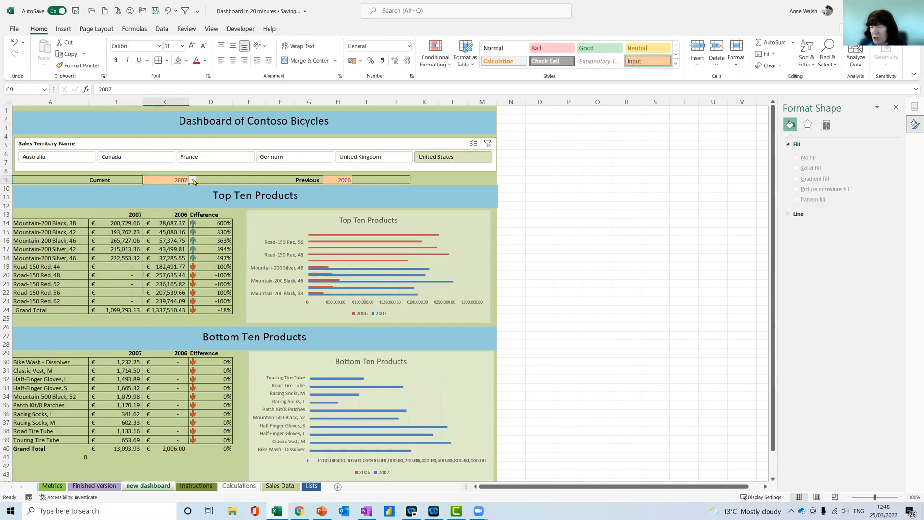
{"action": "left_click", "coordinate": [193, 180]}
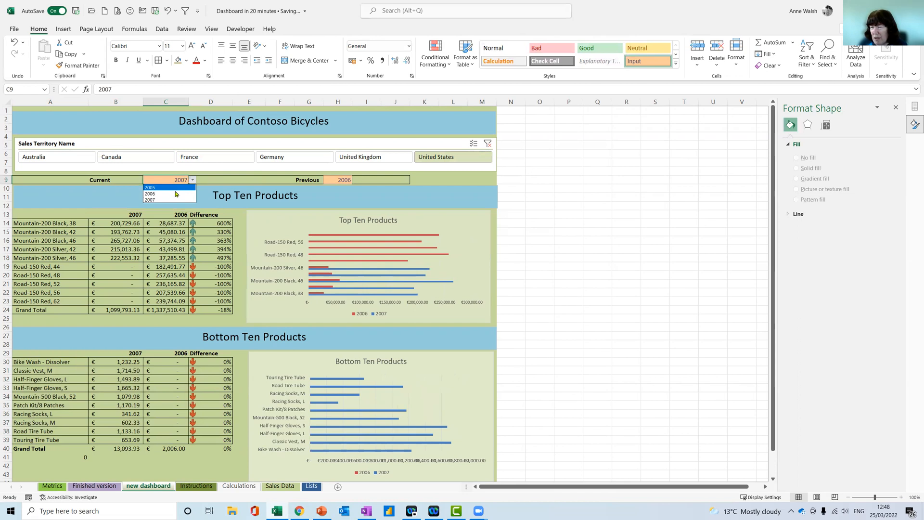
{"action": "left_click", "coordinate": [176, 193]}
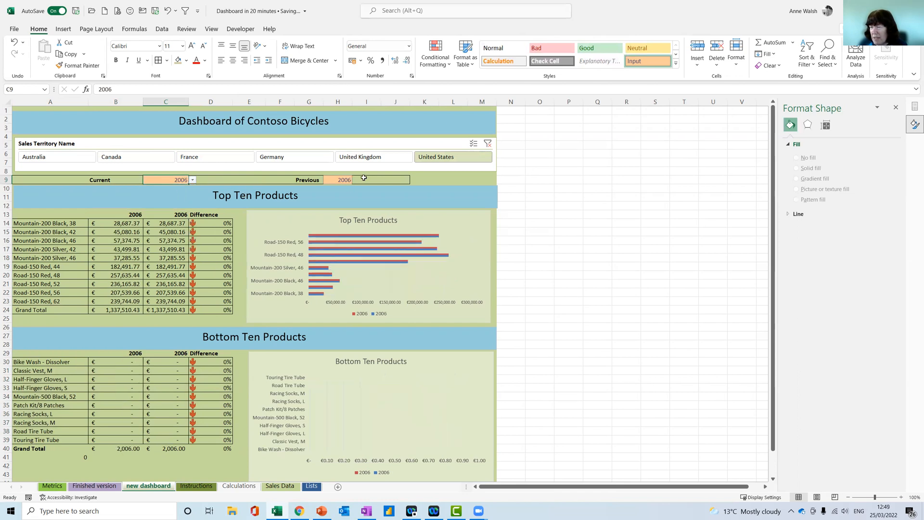
{"action": "left_click", "coordinate": [338, 180]}
{"action": "left_click", "coordinate": [356, 179]}
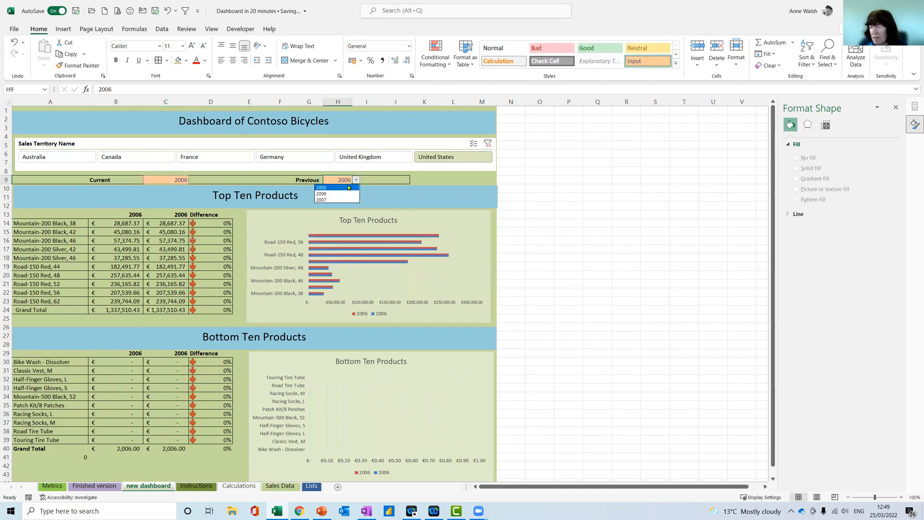
{"action": "left_click", "coordinate": [355, 187]}
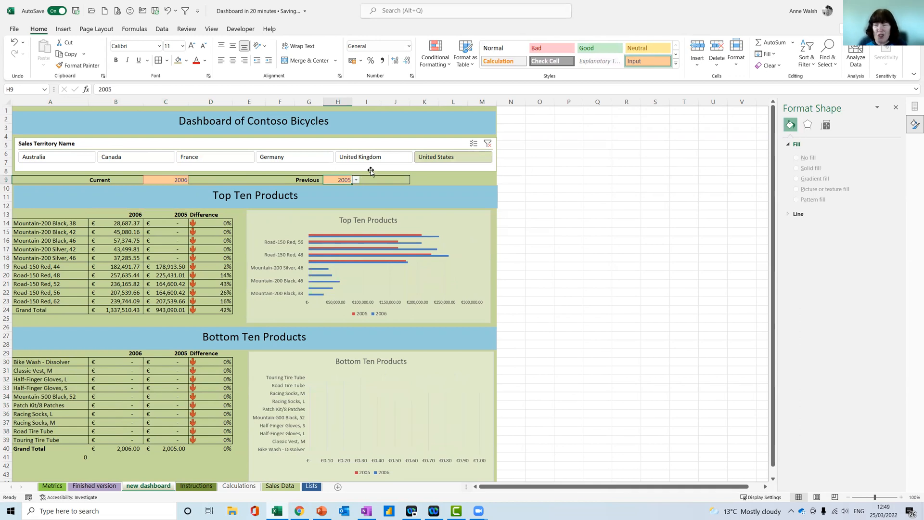
{"action": "left_click", "coordinate": [477, 126]}
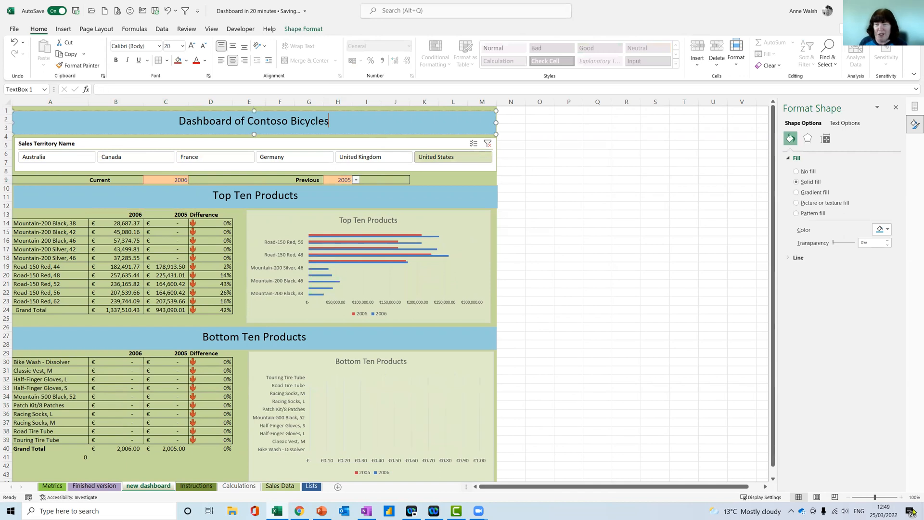